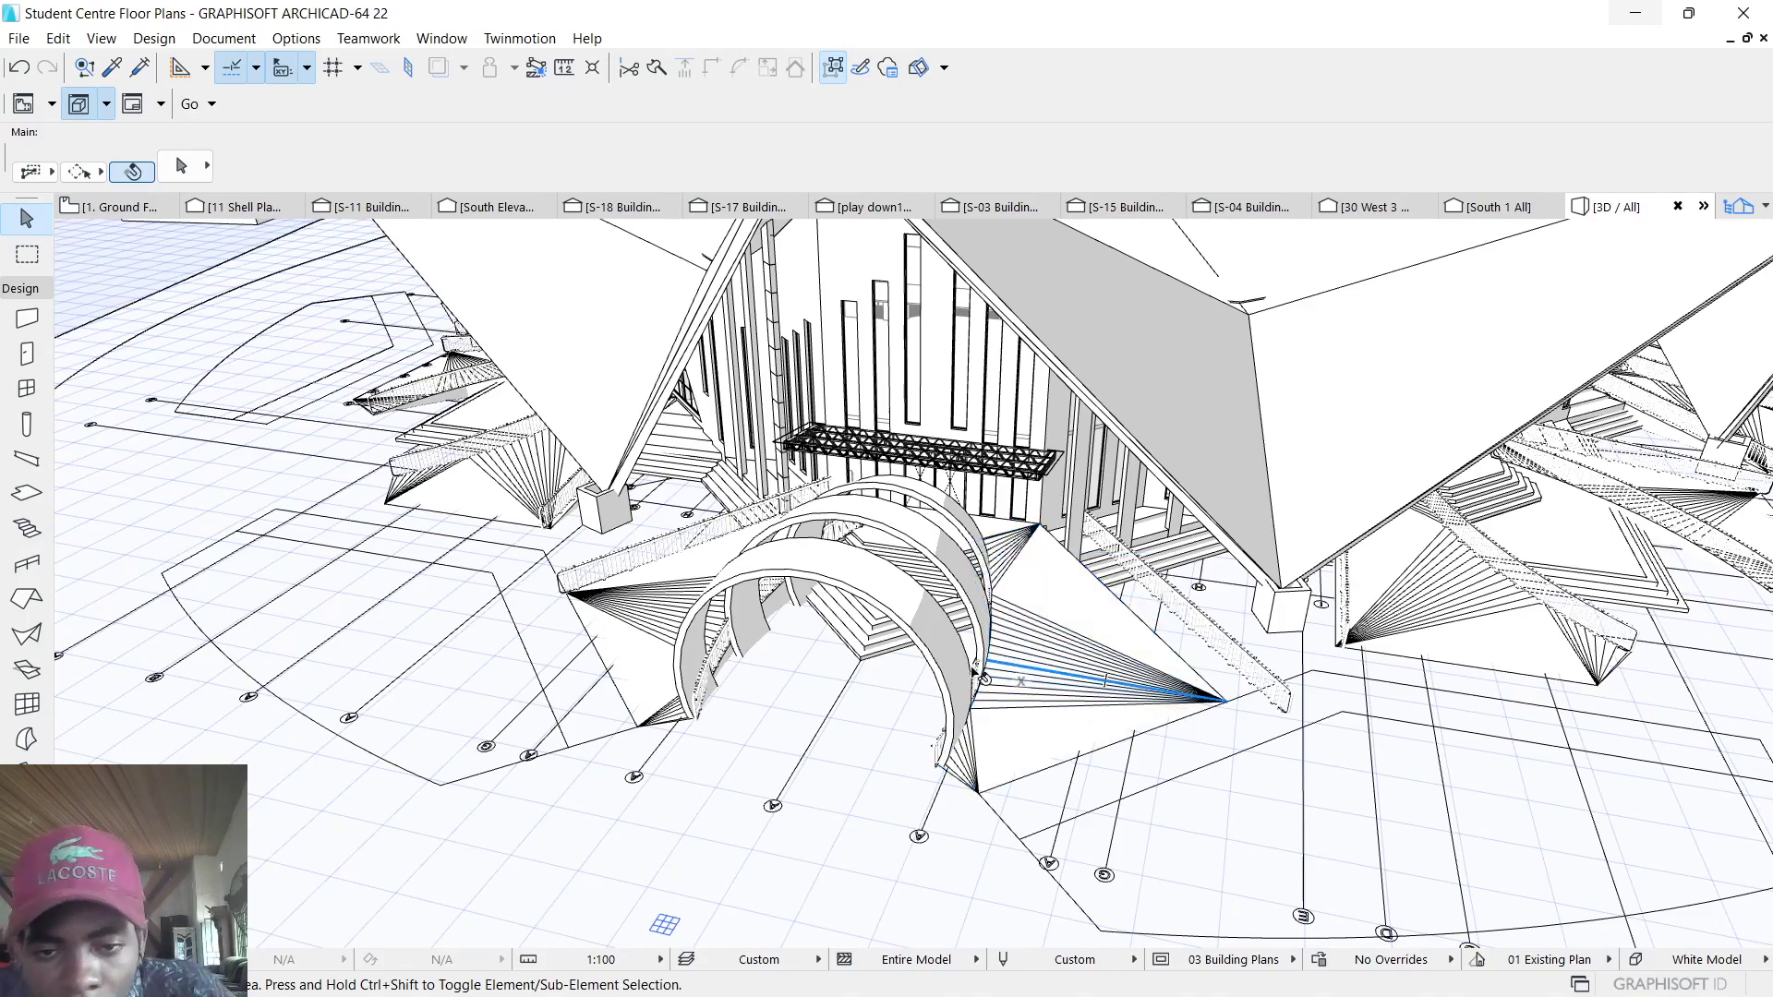
scroll(1028, 675, "up", 3)
Step: Delete the two curved railings under the right and left arches, then return to the ground floor plan
middle_click_drag(970, 582, 955, 666, "shift")
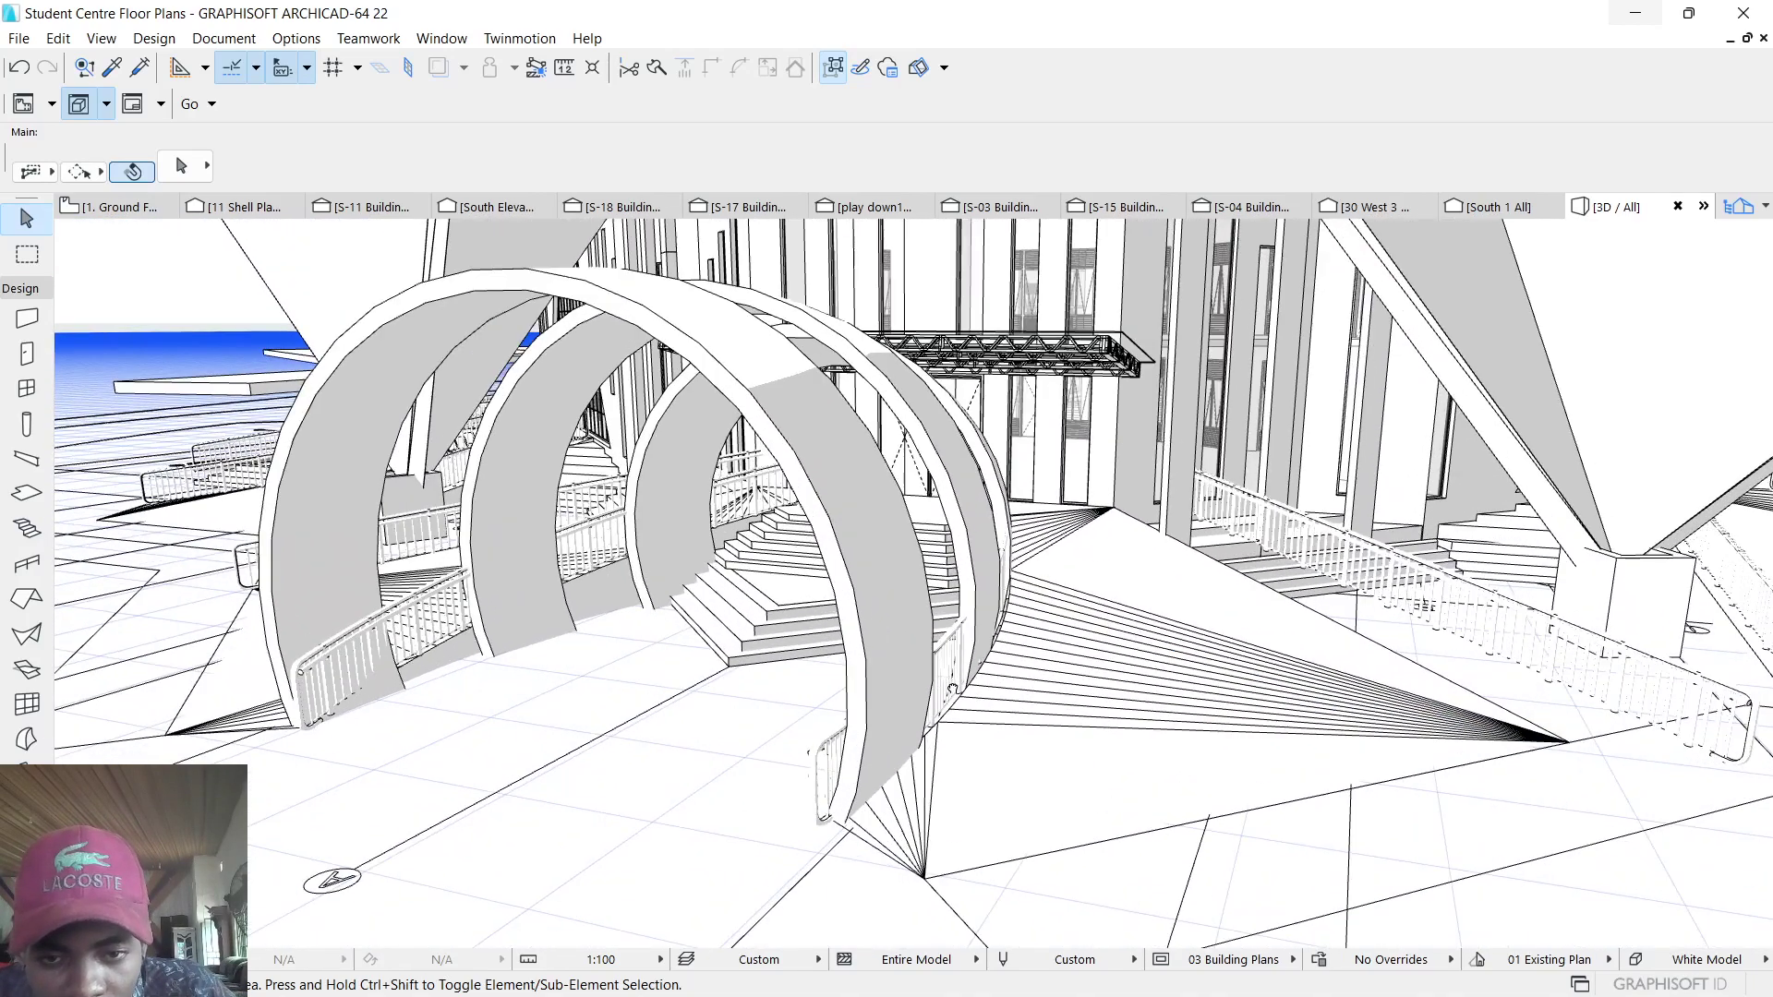
left_click(956, 665)
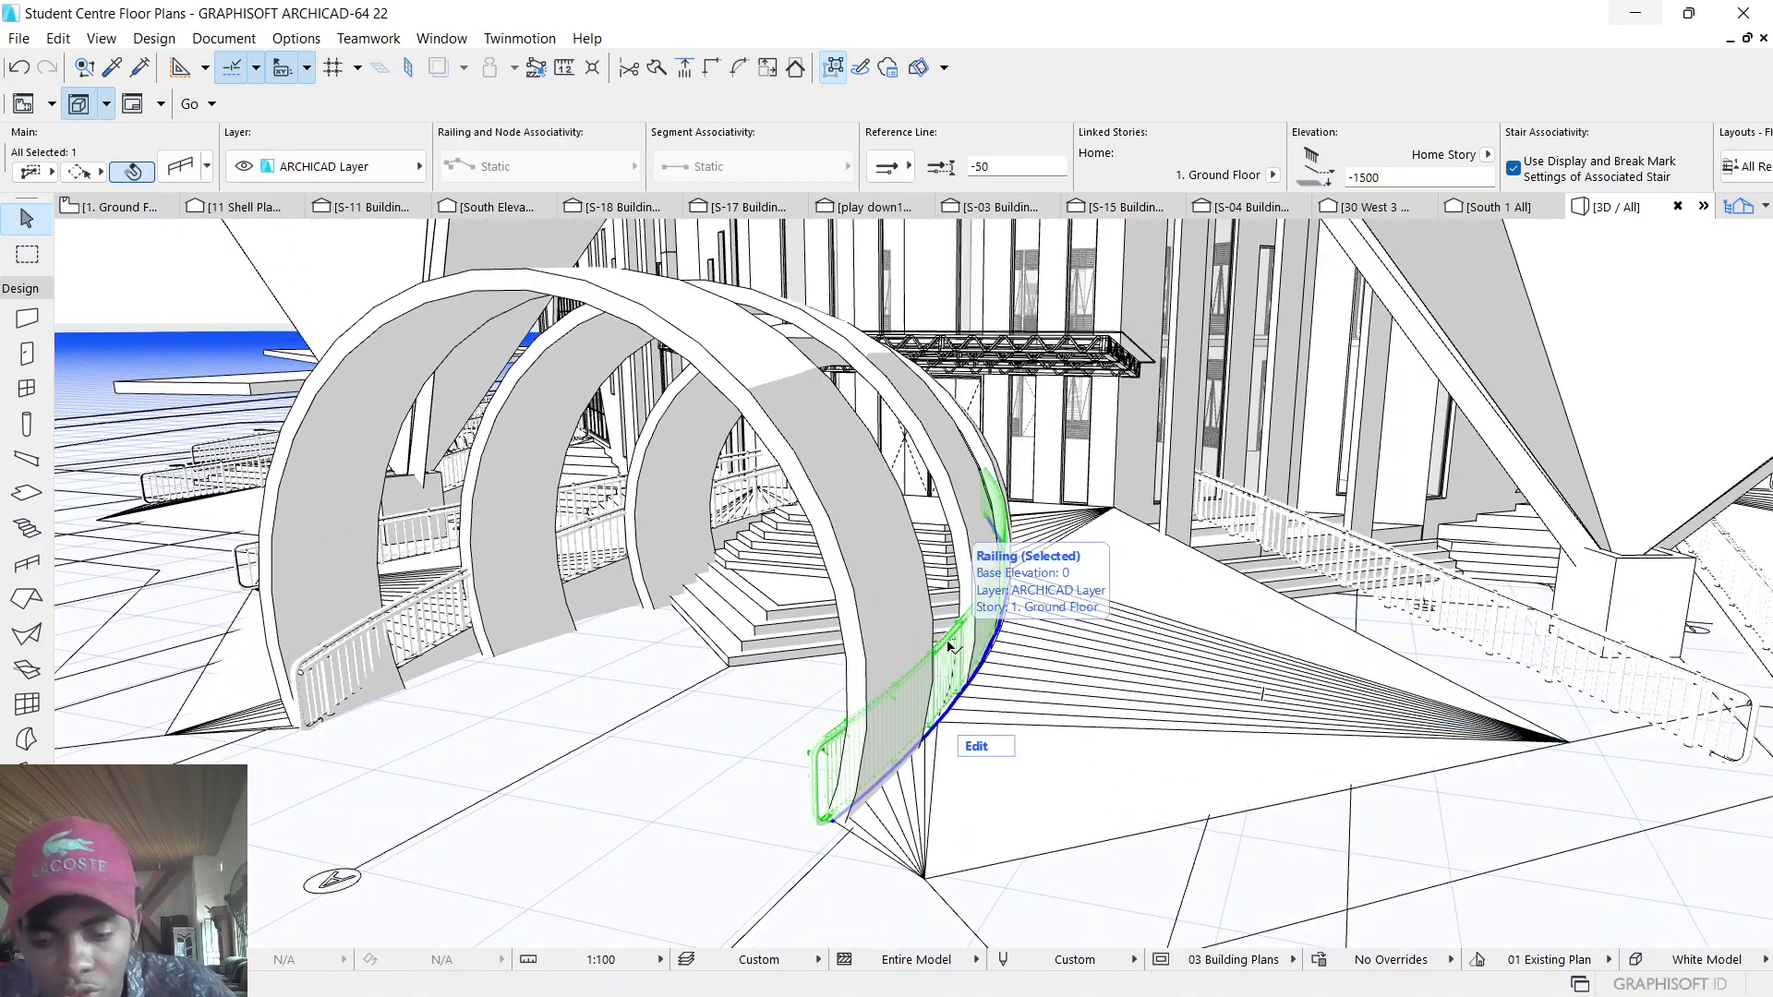
key("Delete")
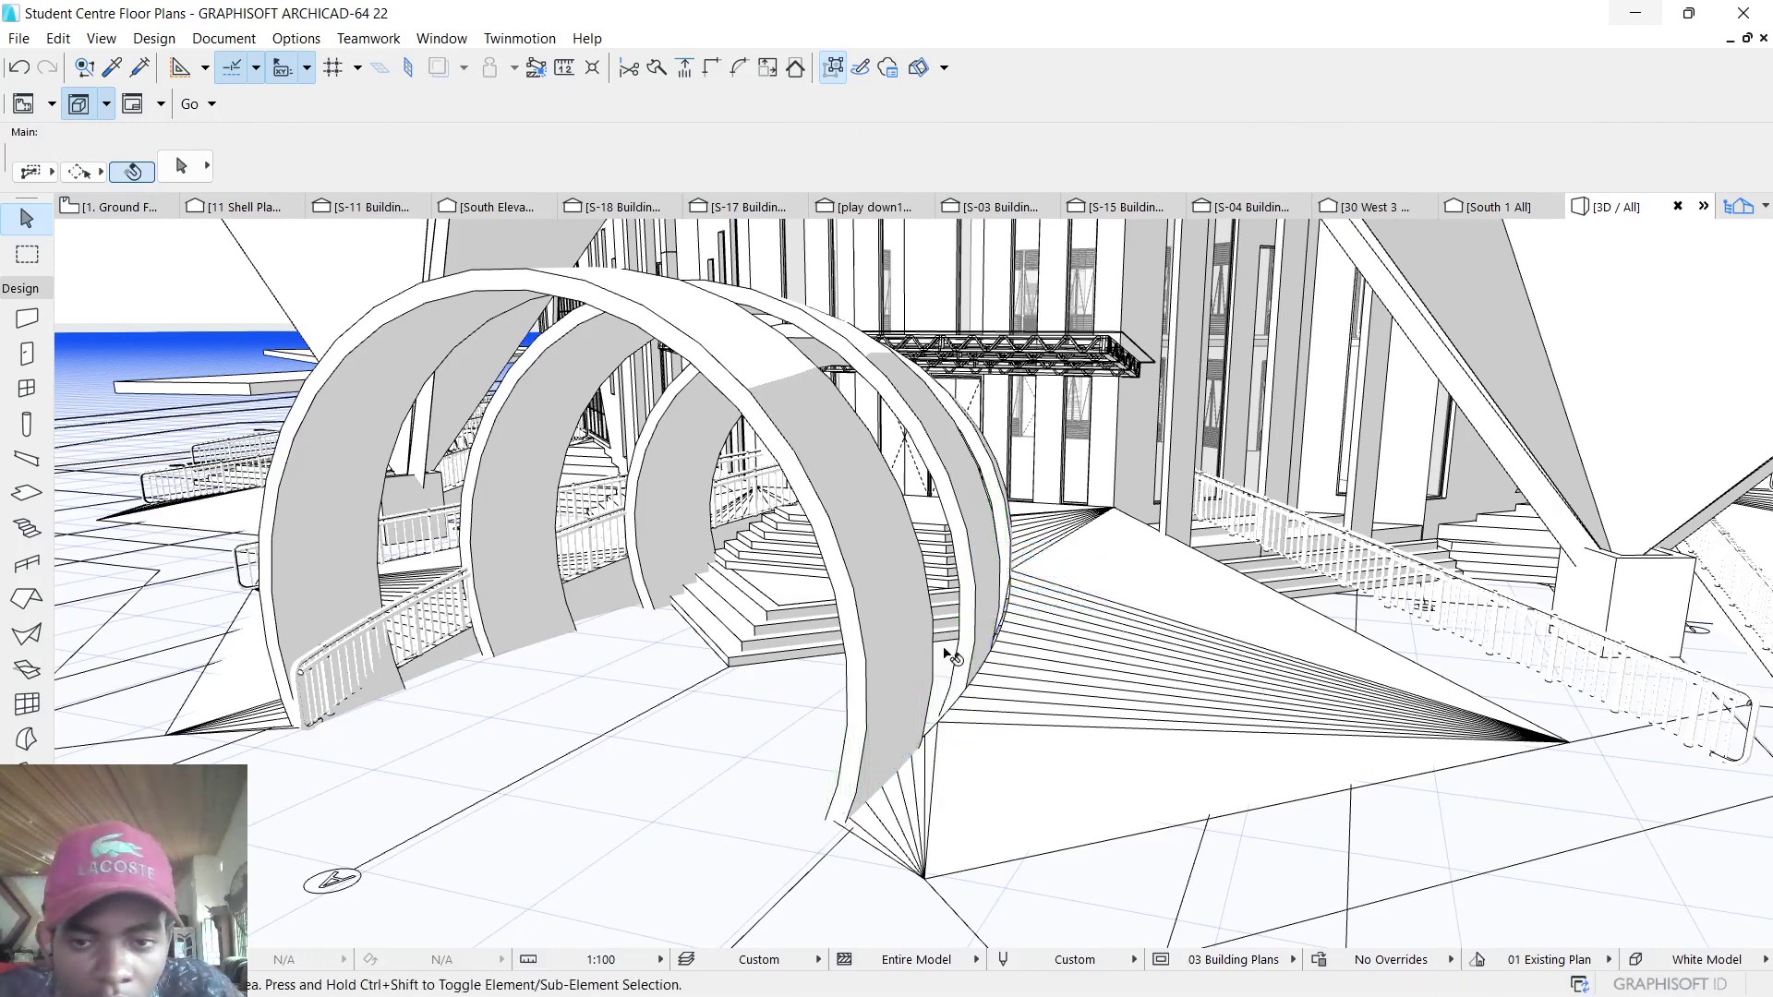
middle_click_drag(953, 639, 513, 423, "shift")
left_click(546, 620)
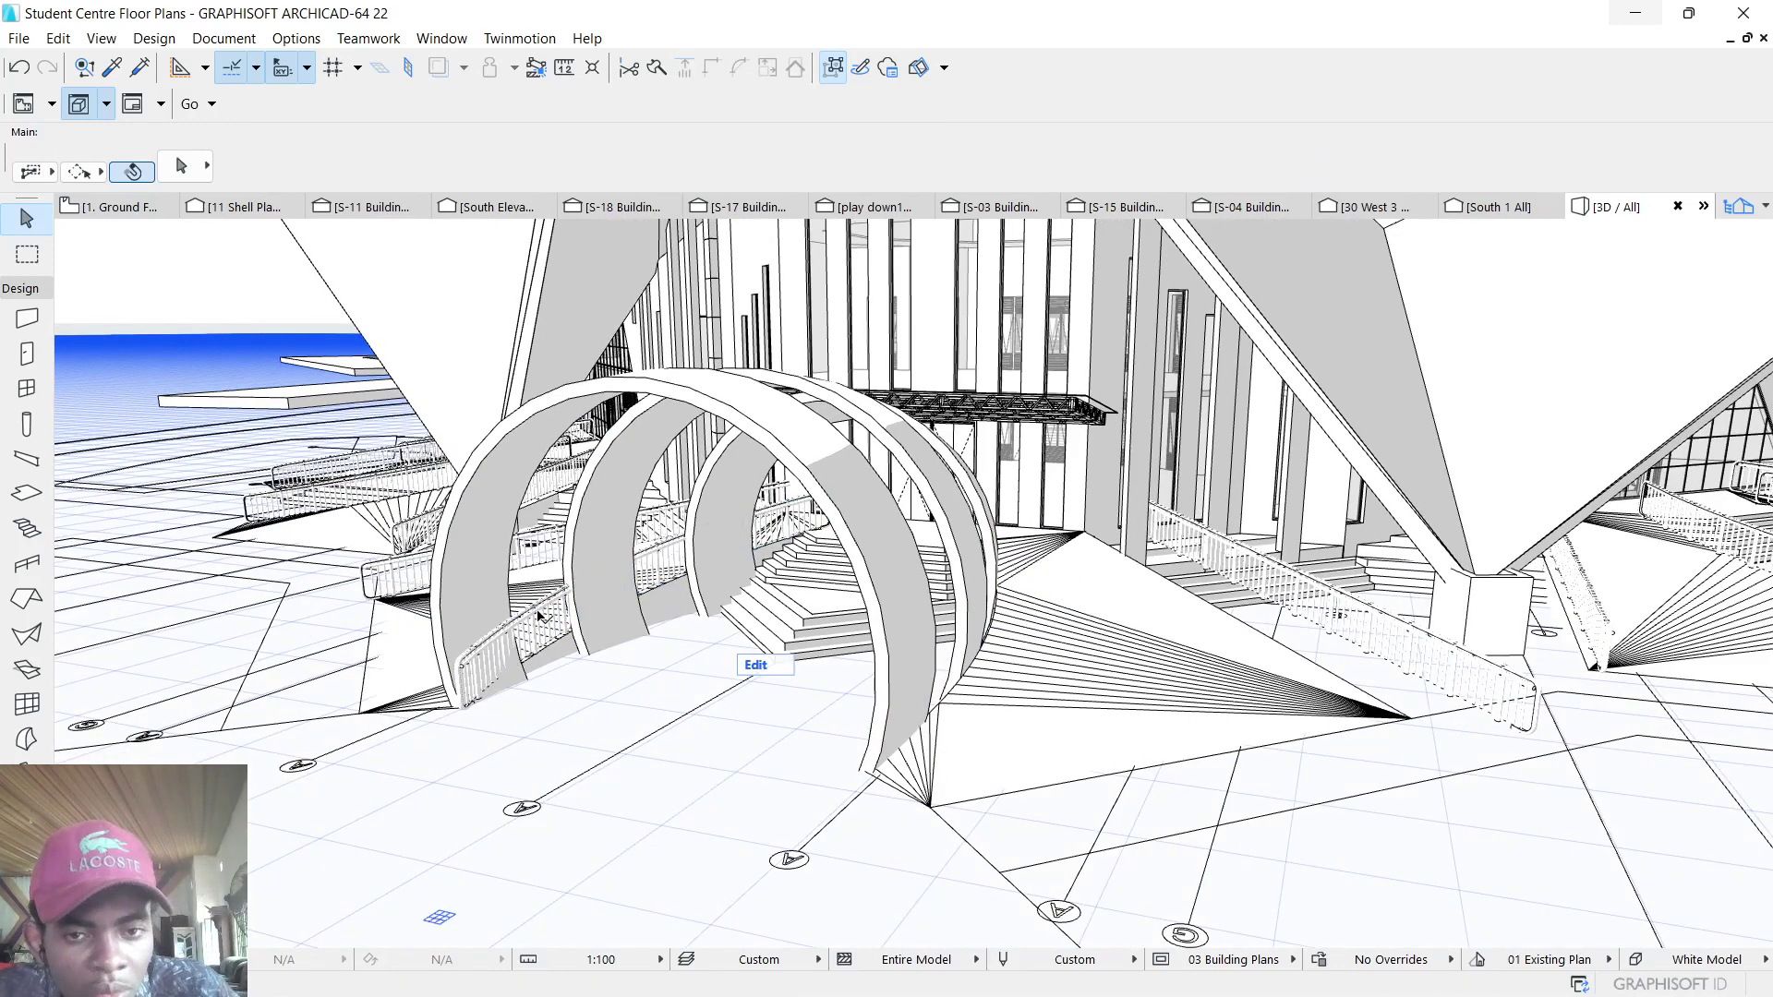
key("Delete")
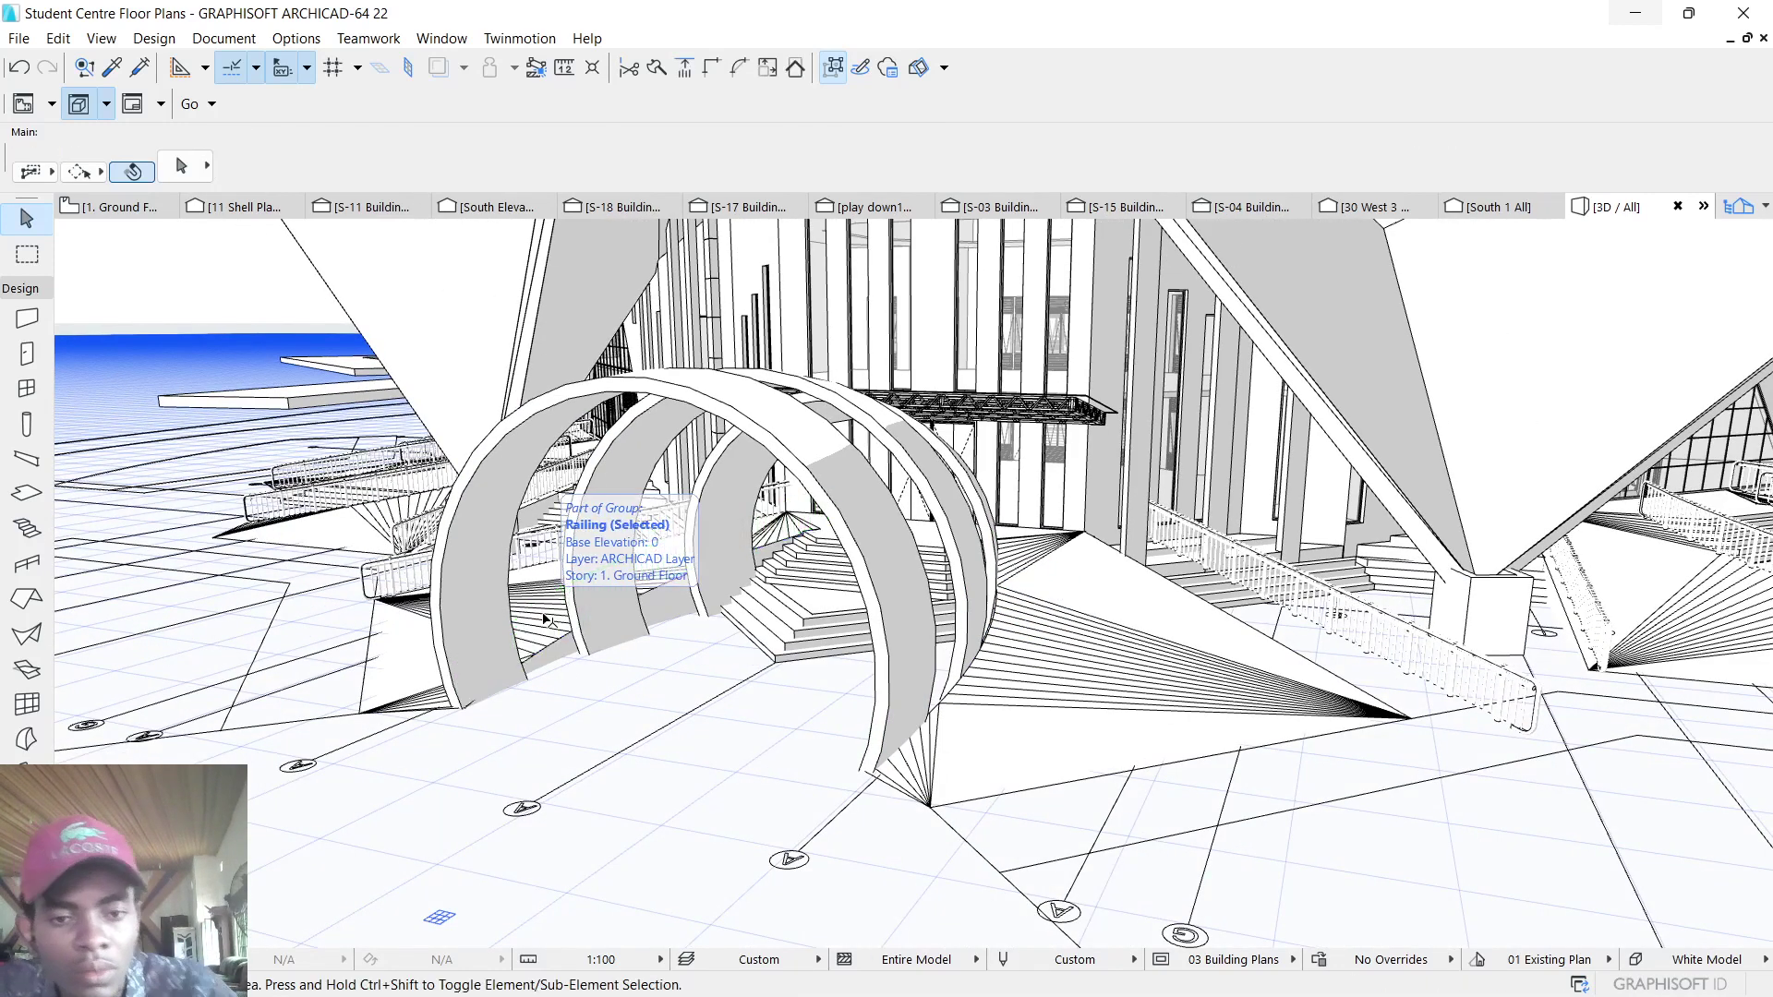
left_click(117, 207)
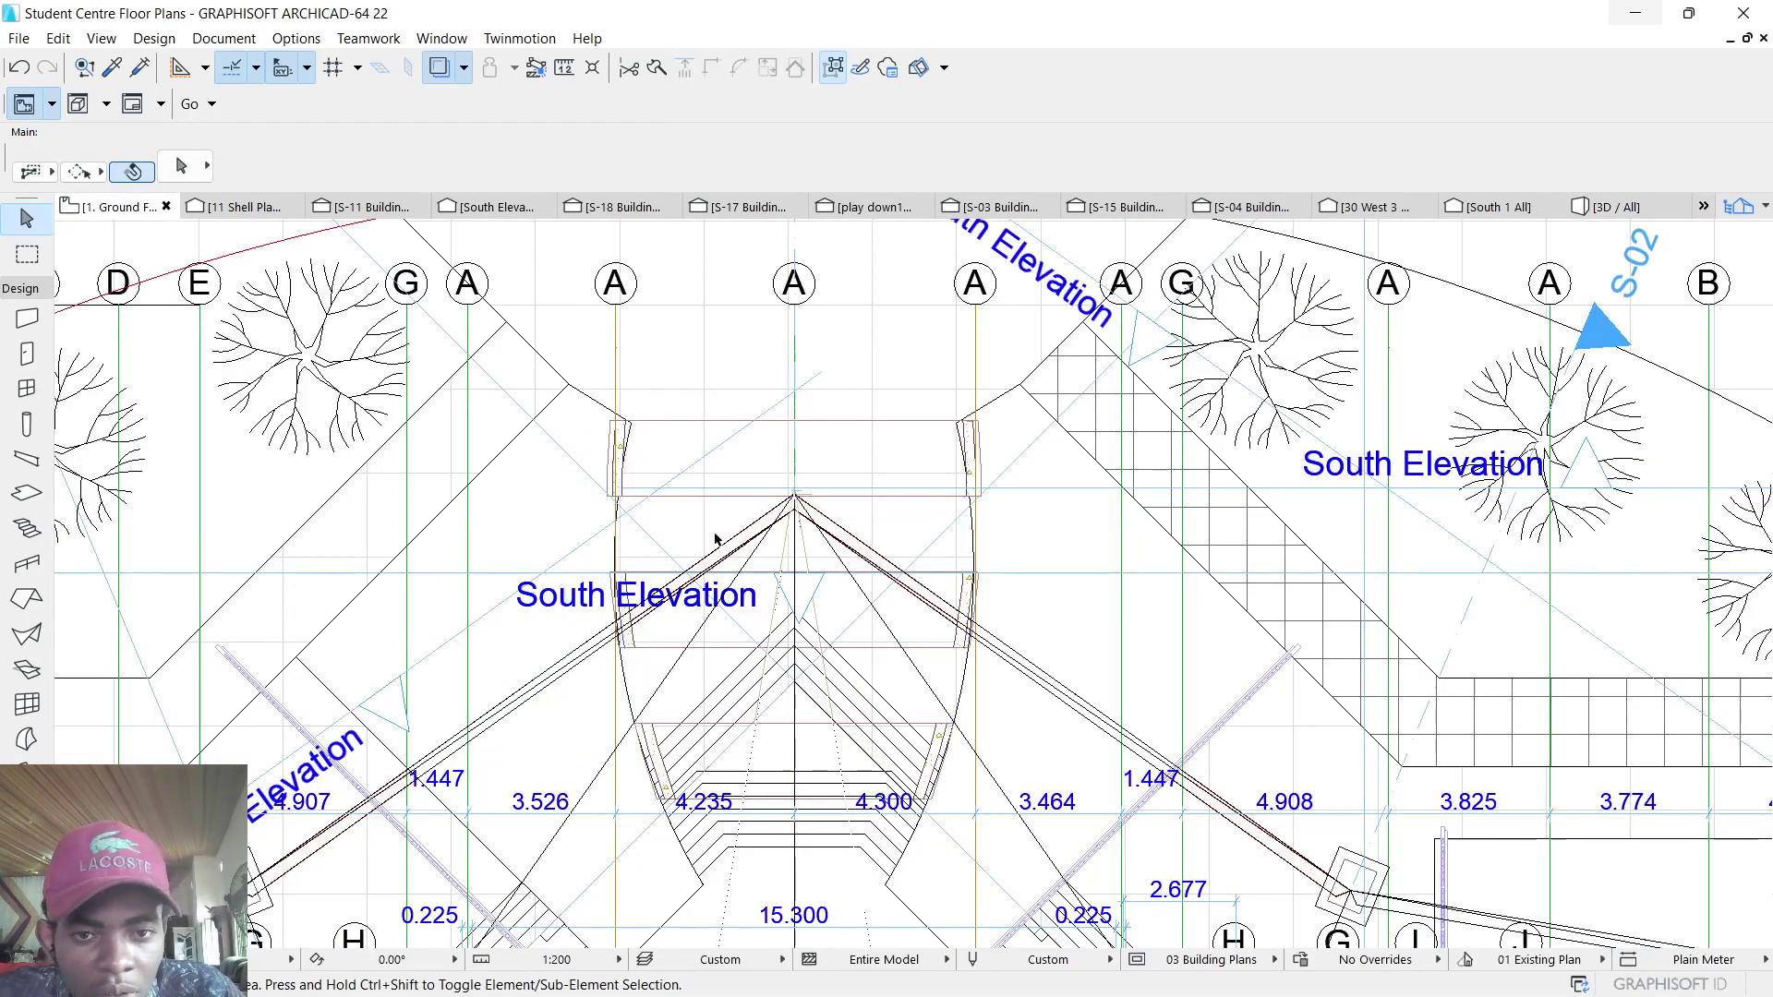
scroll(720, 547, "up", 1)
scroll(735, 563, "down", 1)
scroll(693, 687, "up", 3)
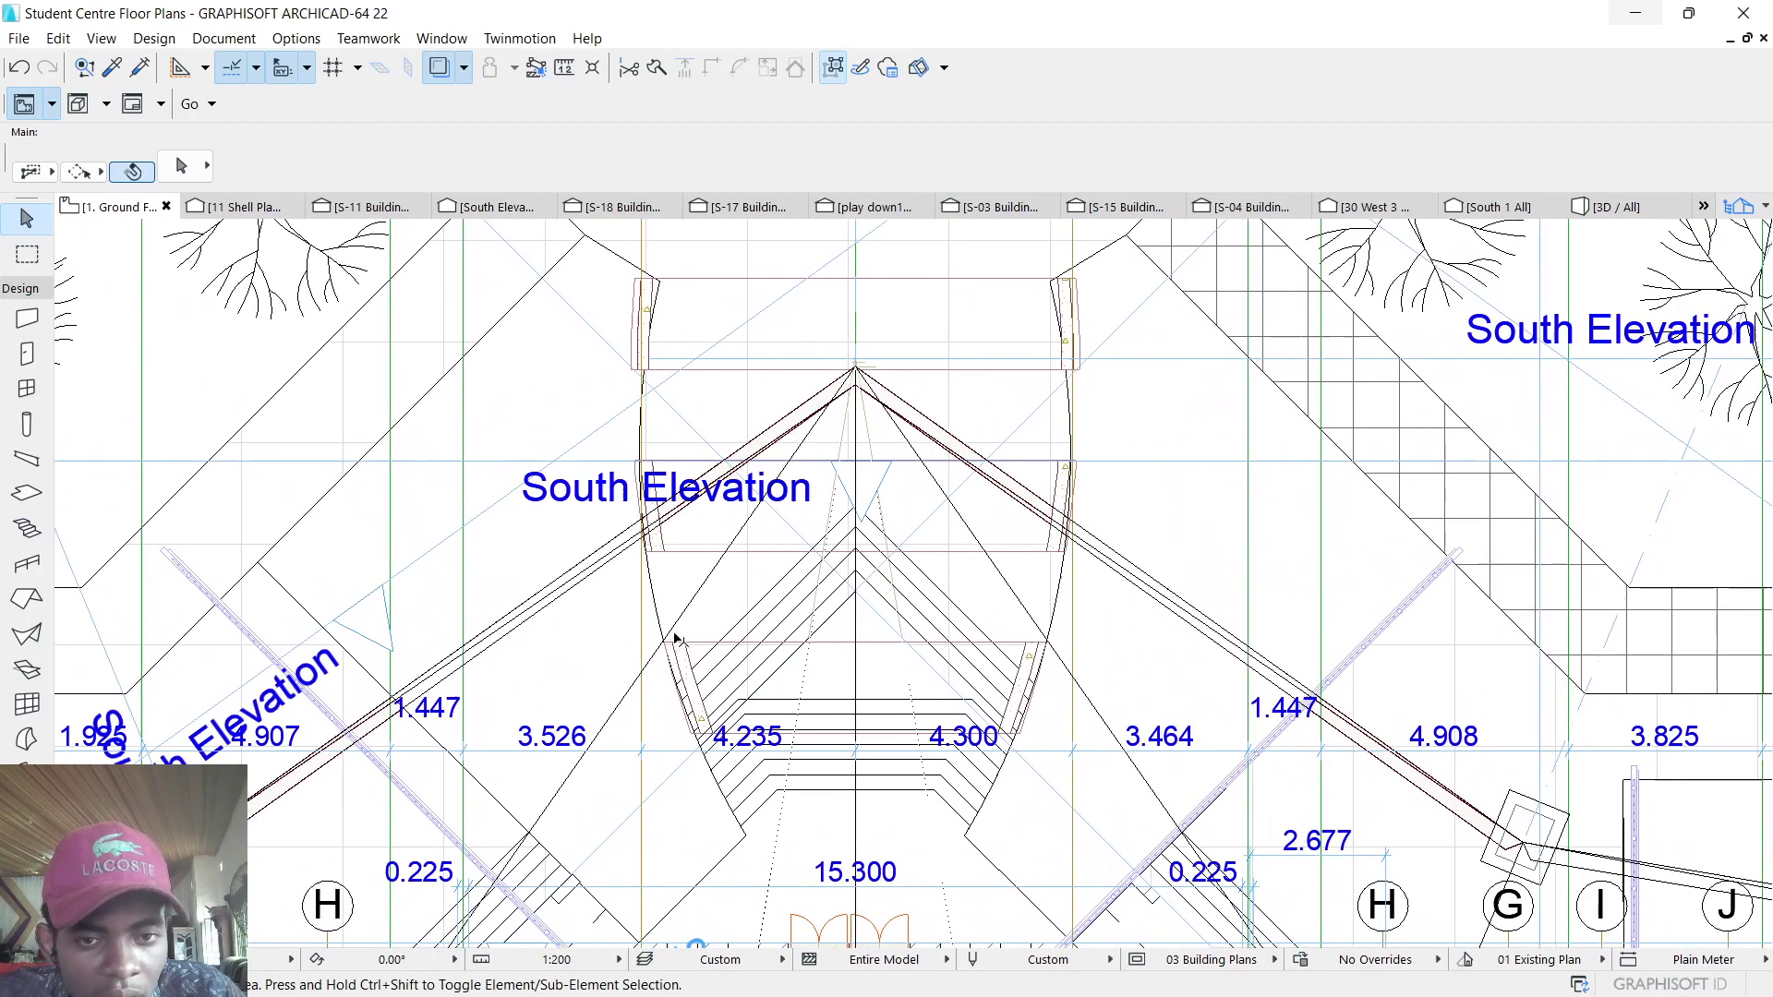
scroll(744, 580, "down", 2)
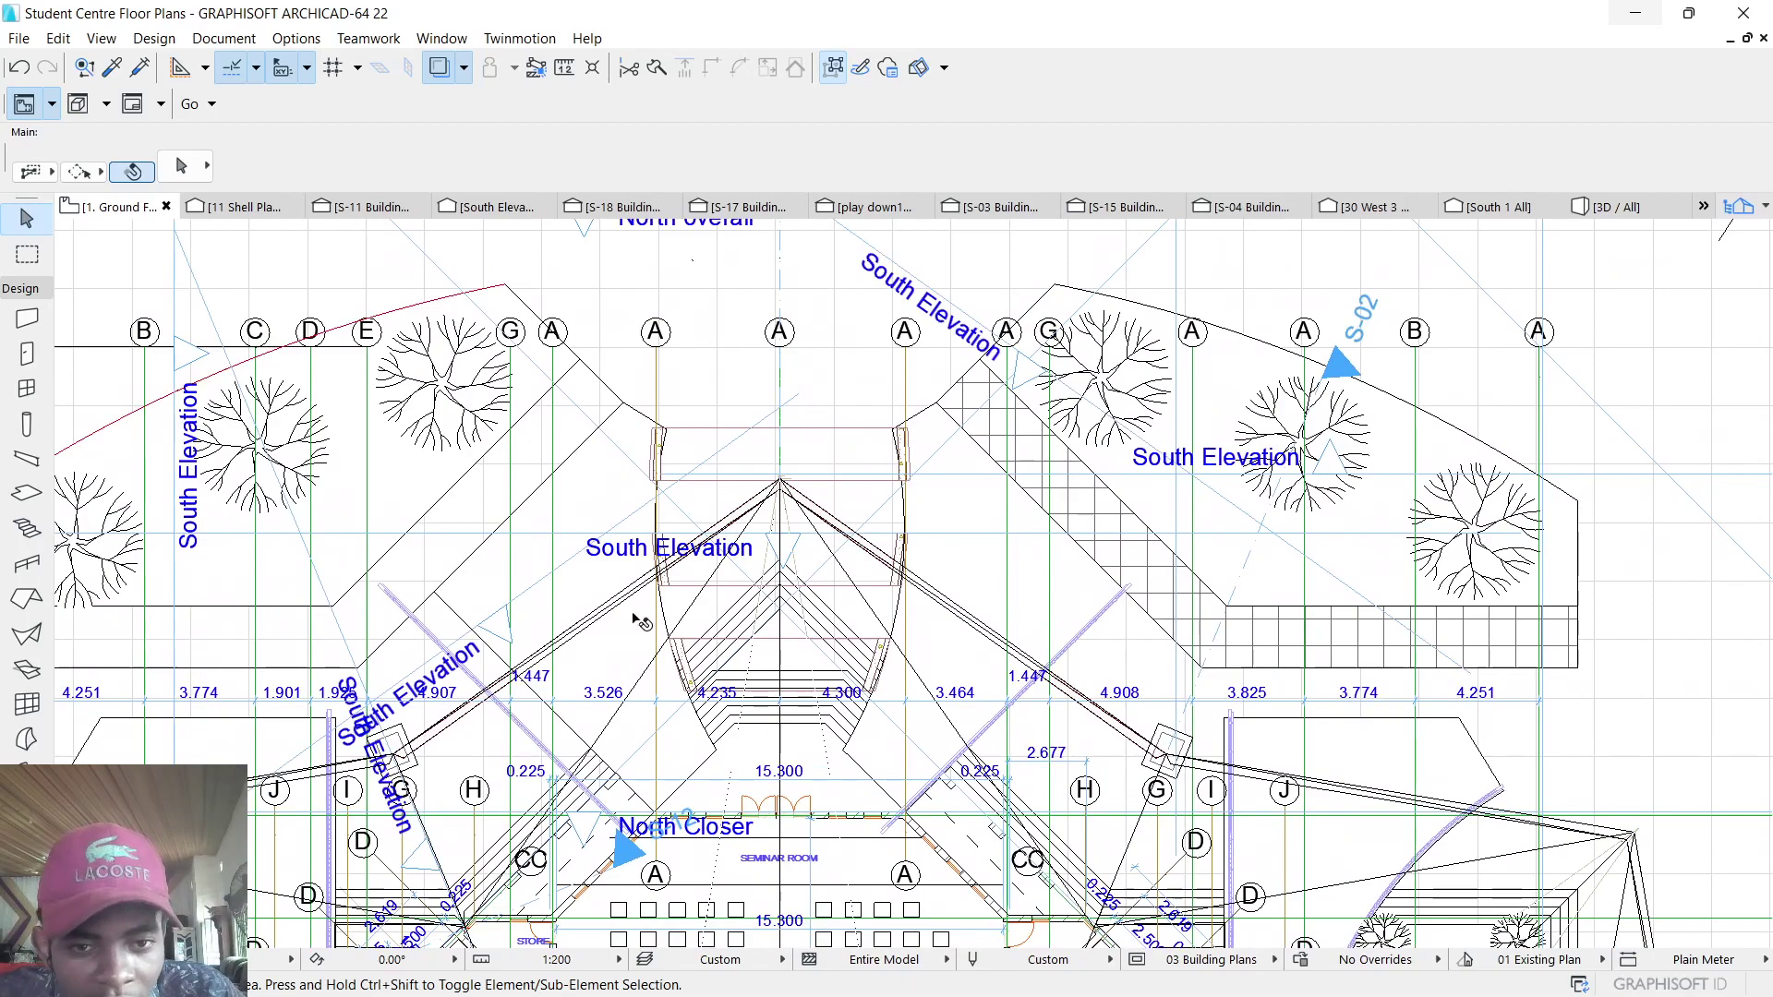
scroll(640, 620, "up", 2)
scroll(749, 662, "down", 3)
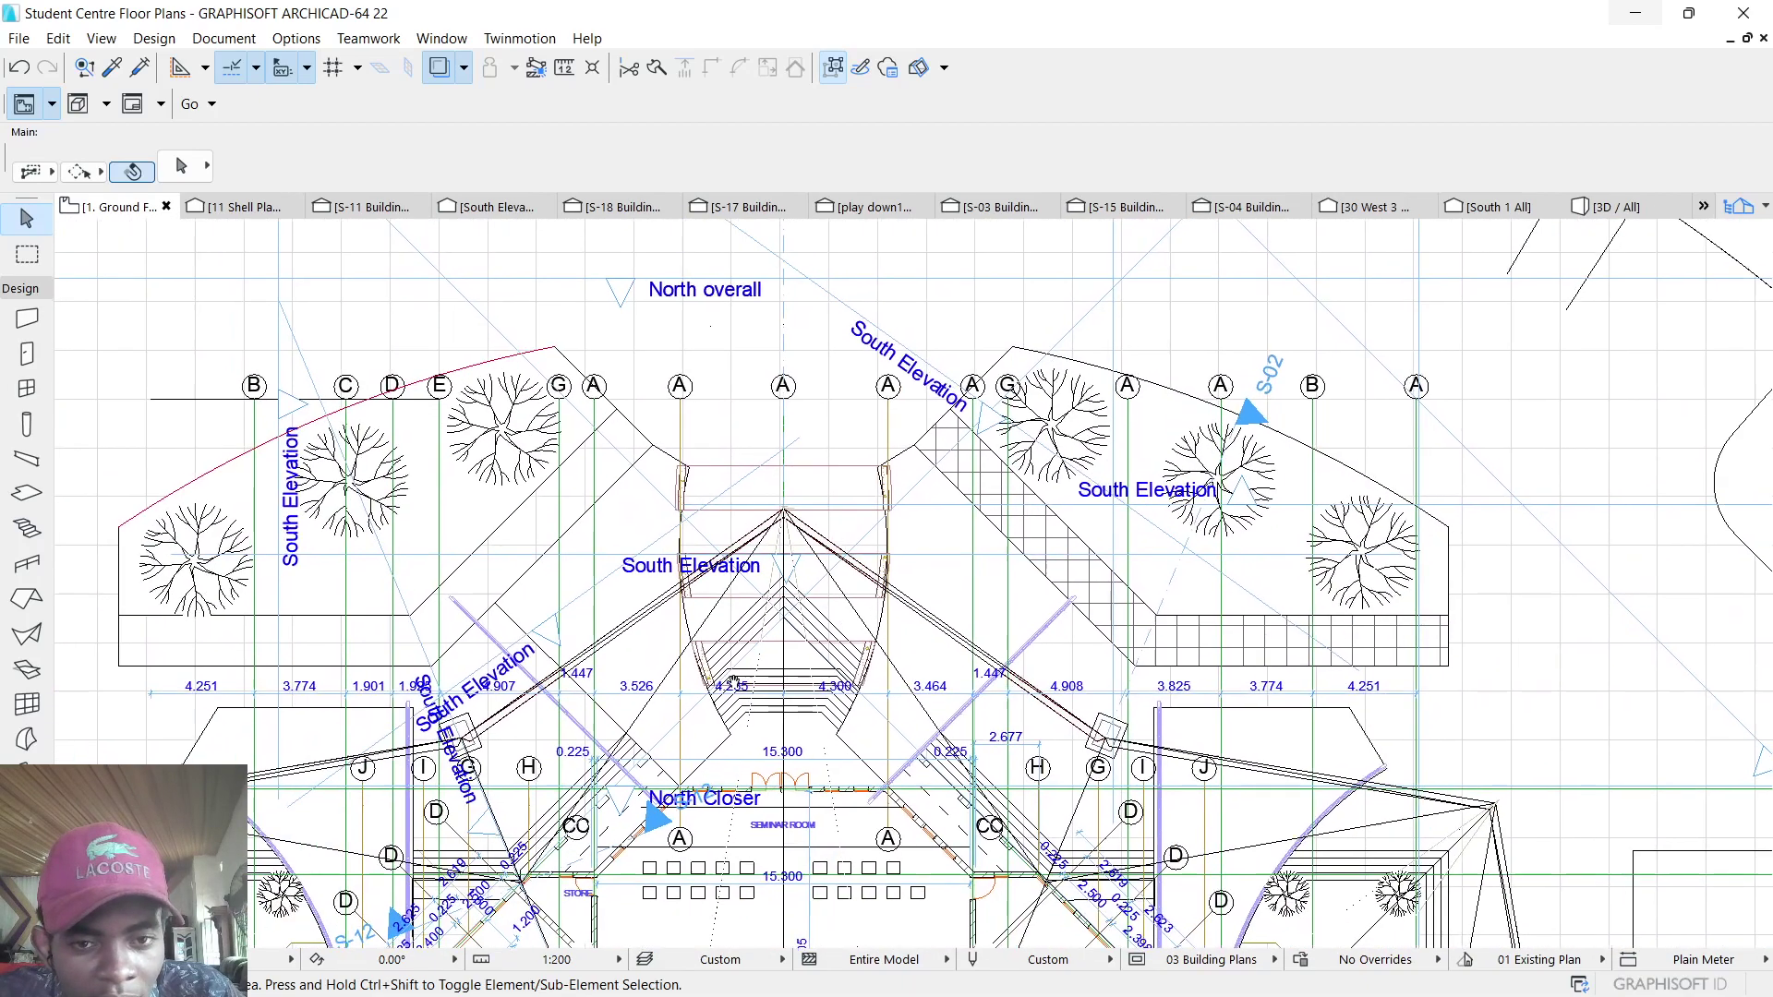
scroll(721, 644, "up", 1)
scroll(692, 631, "up", 1)
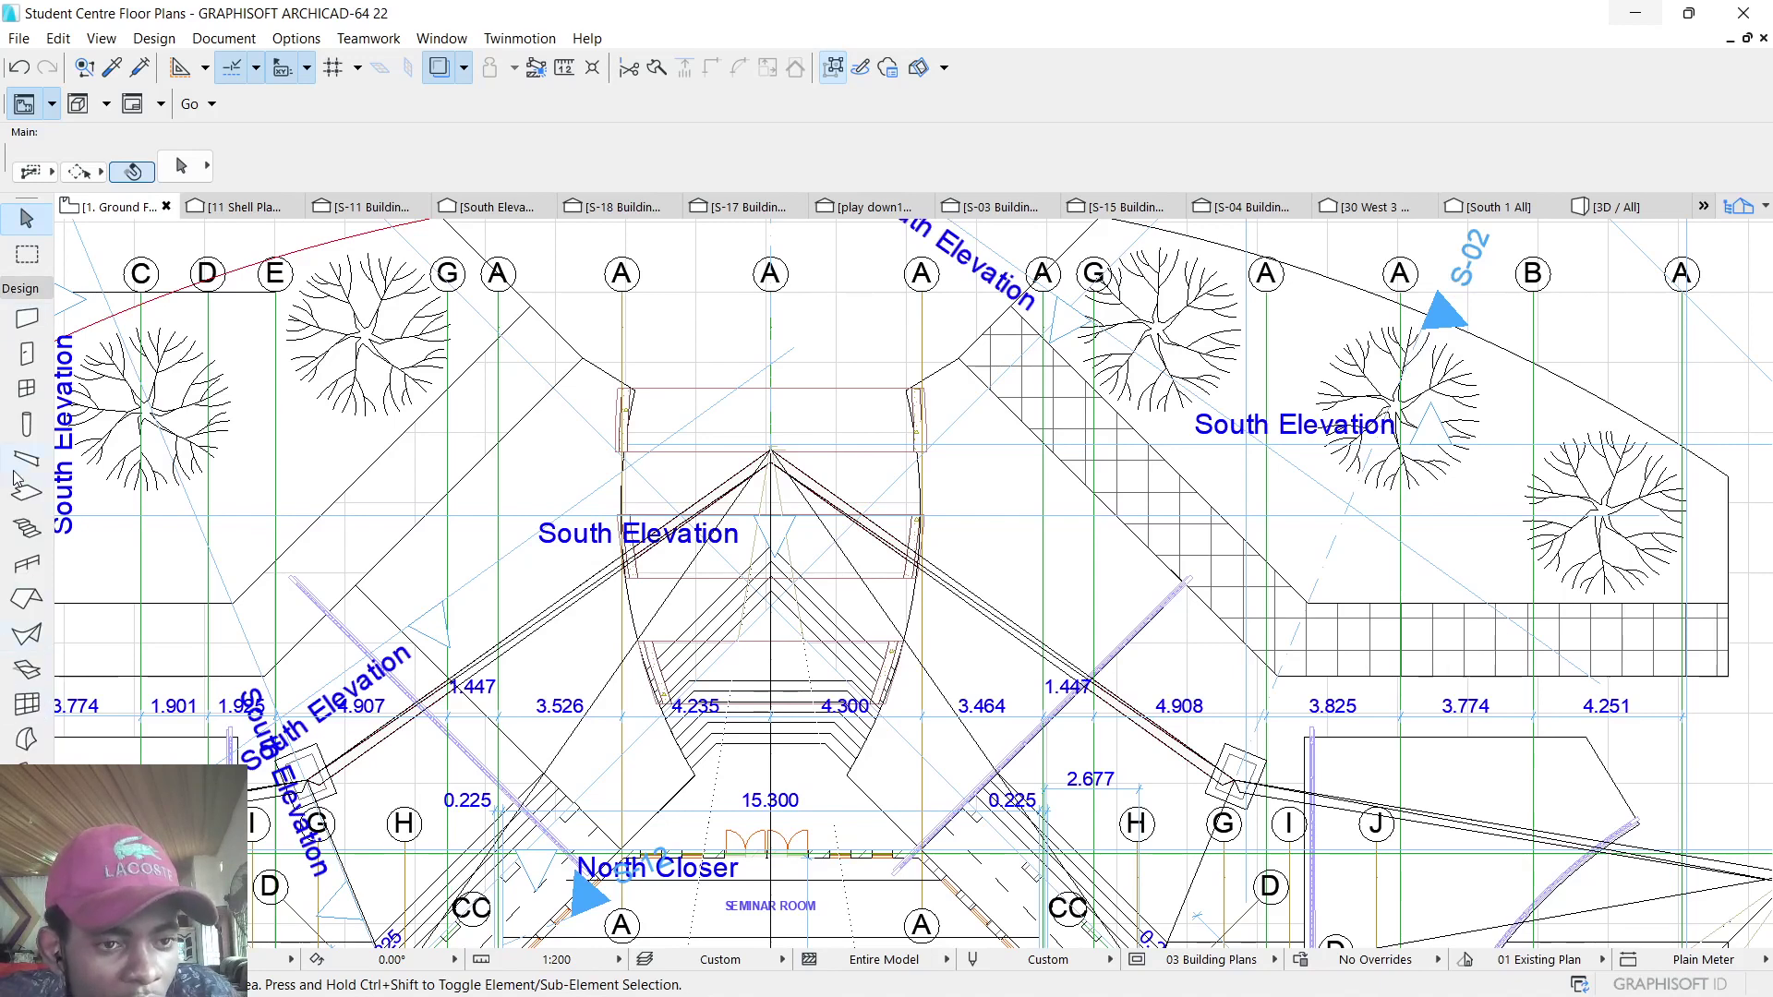
Step: Draw a straight railing from the left ramp edge up to the top near the left arch
left_click(27, 569)
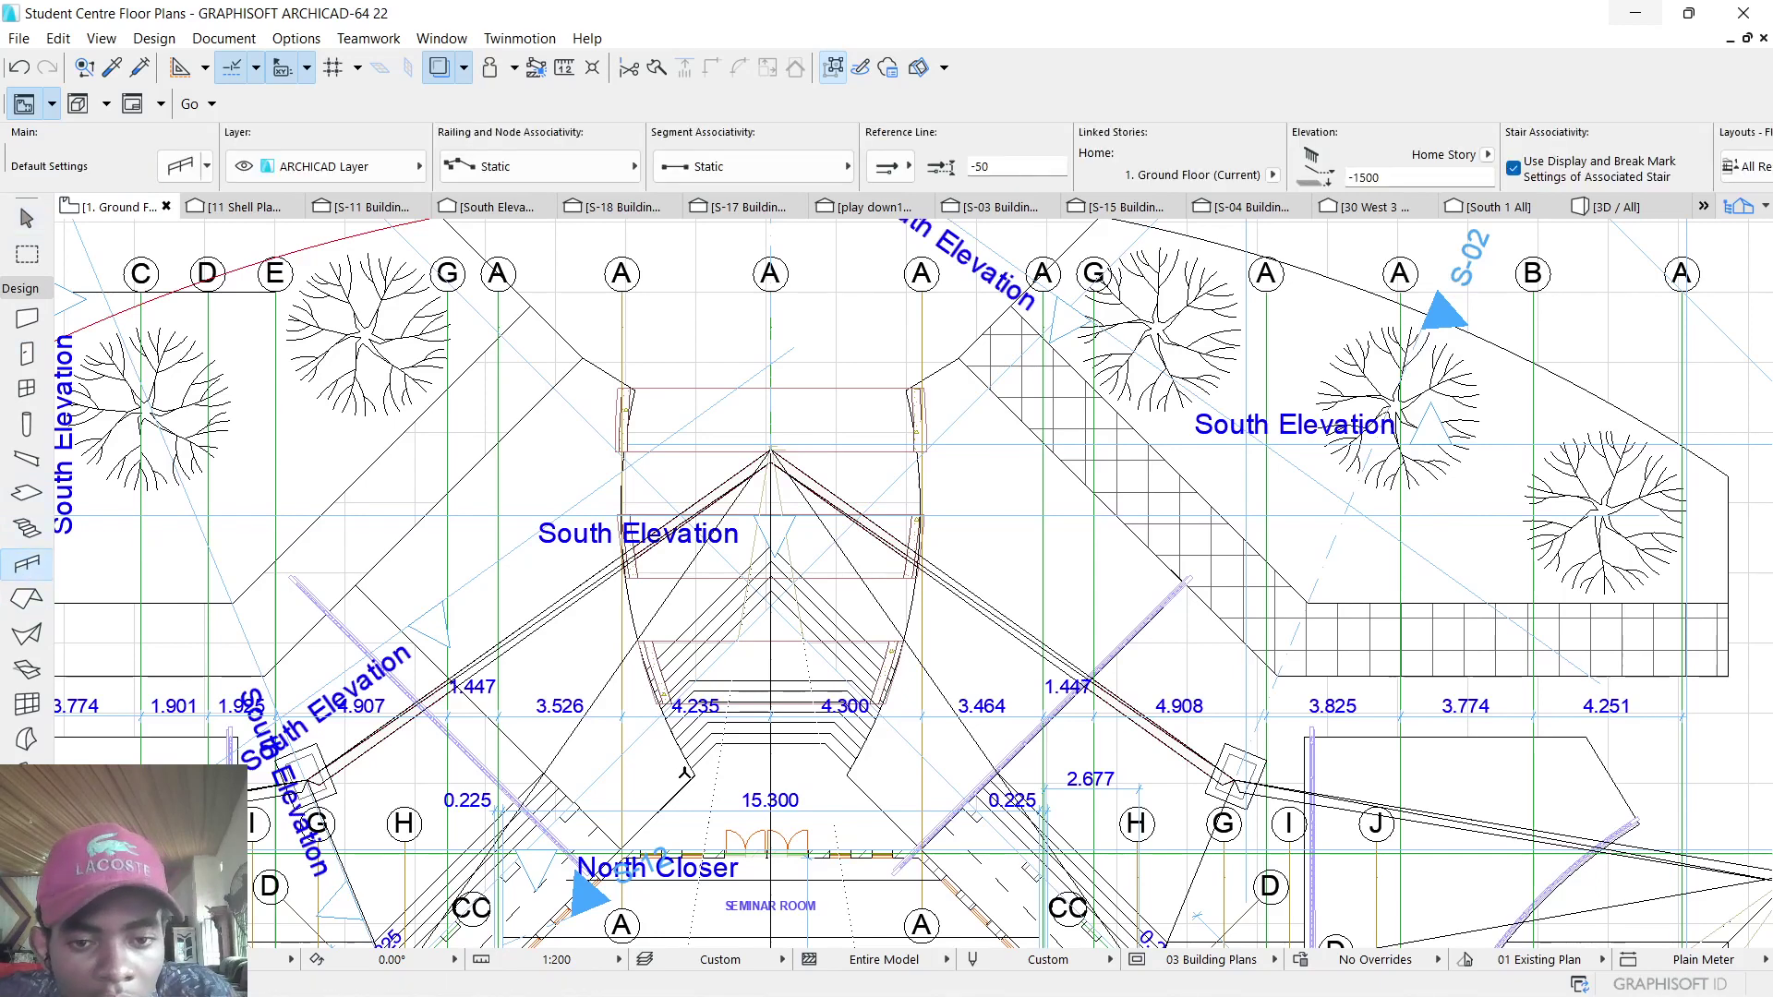
scroll(699, 765, "up", 1)
scroll(700, 767, "up", 1)
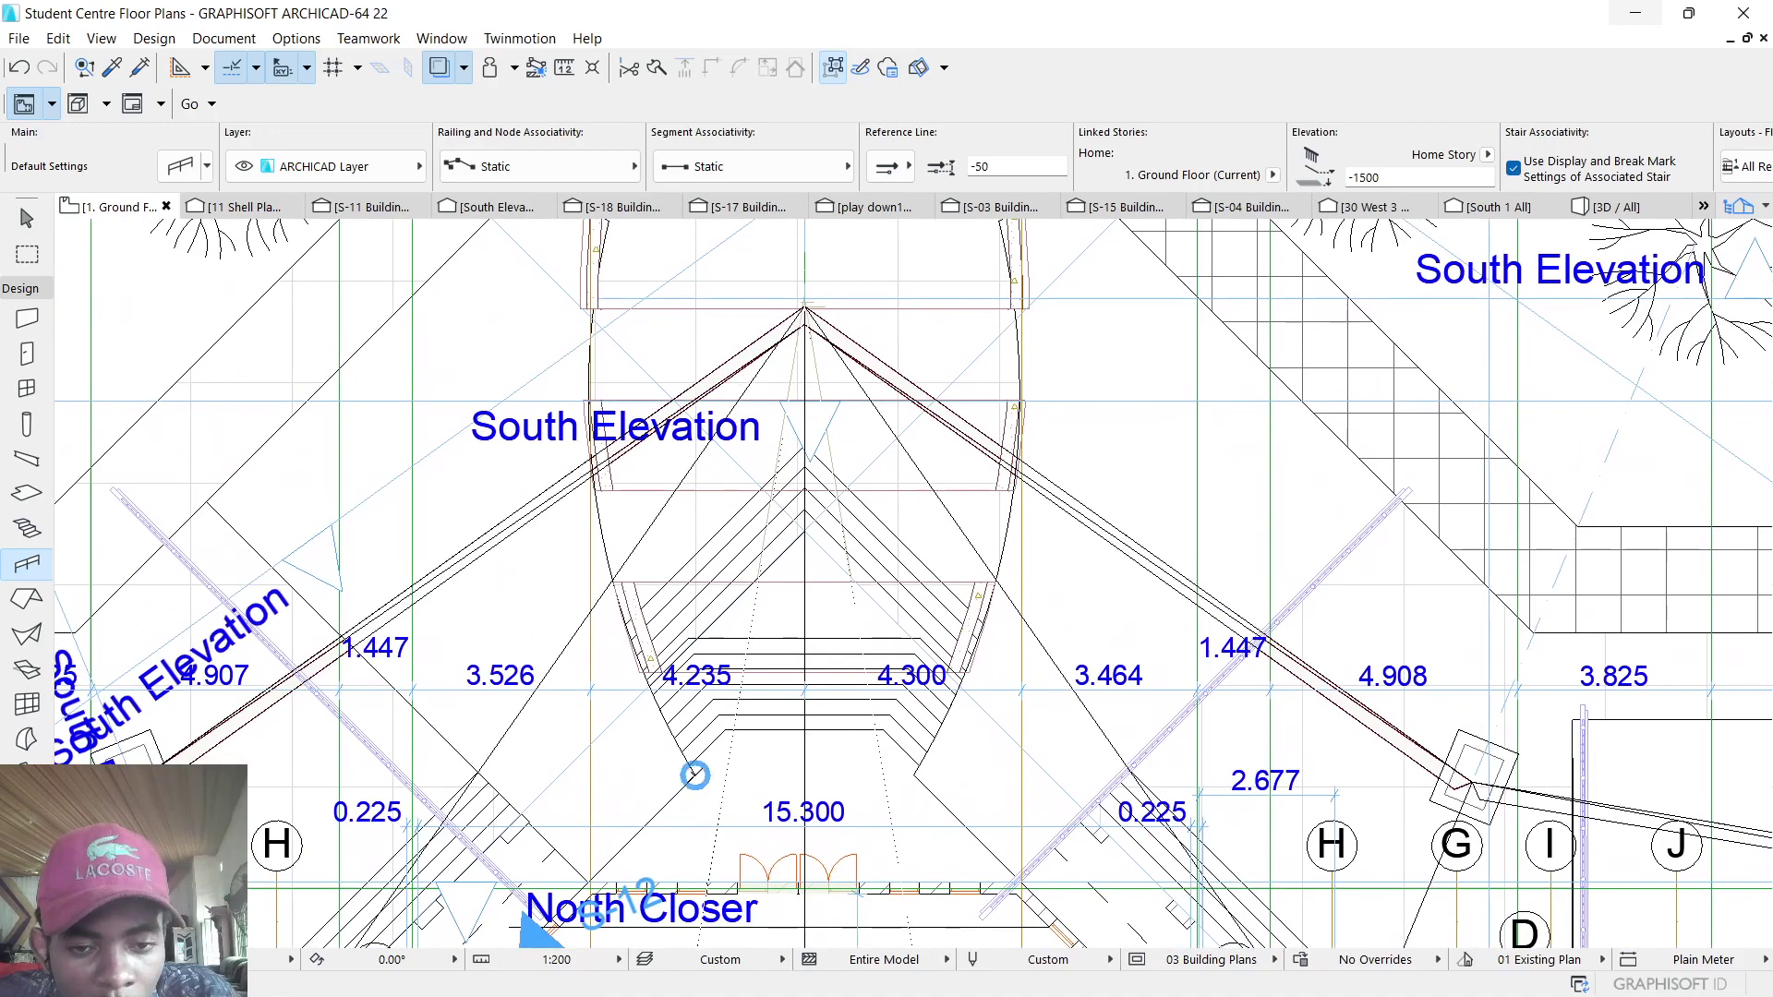
scroll(694, 773, "down", 2)
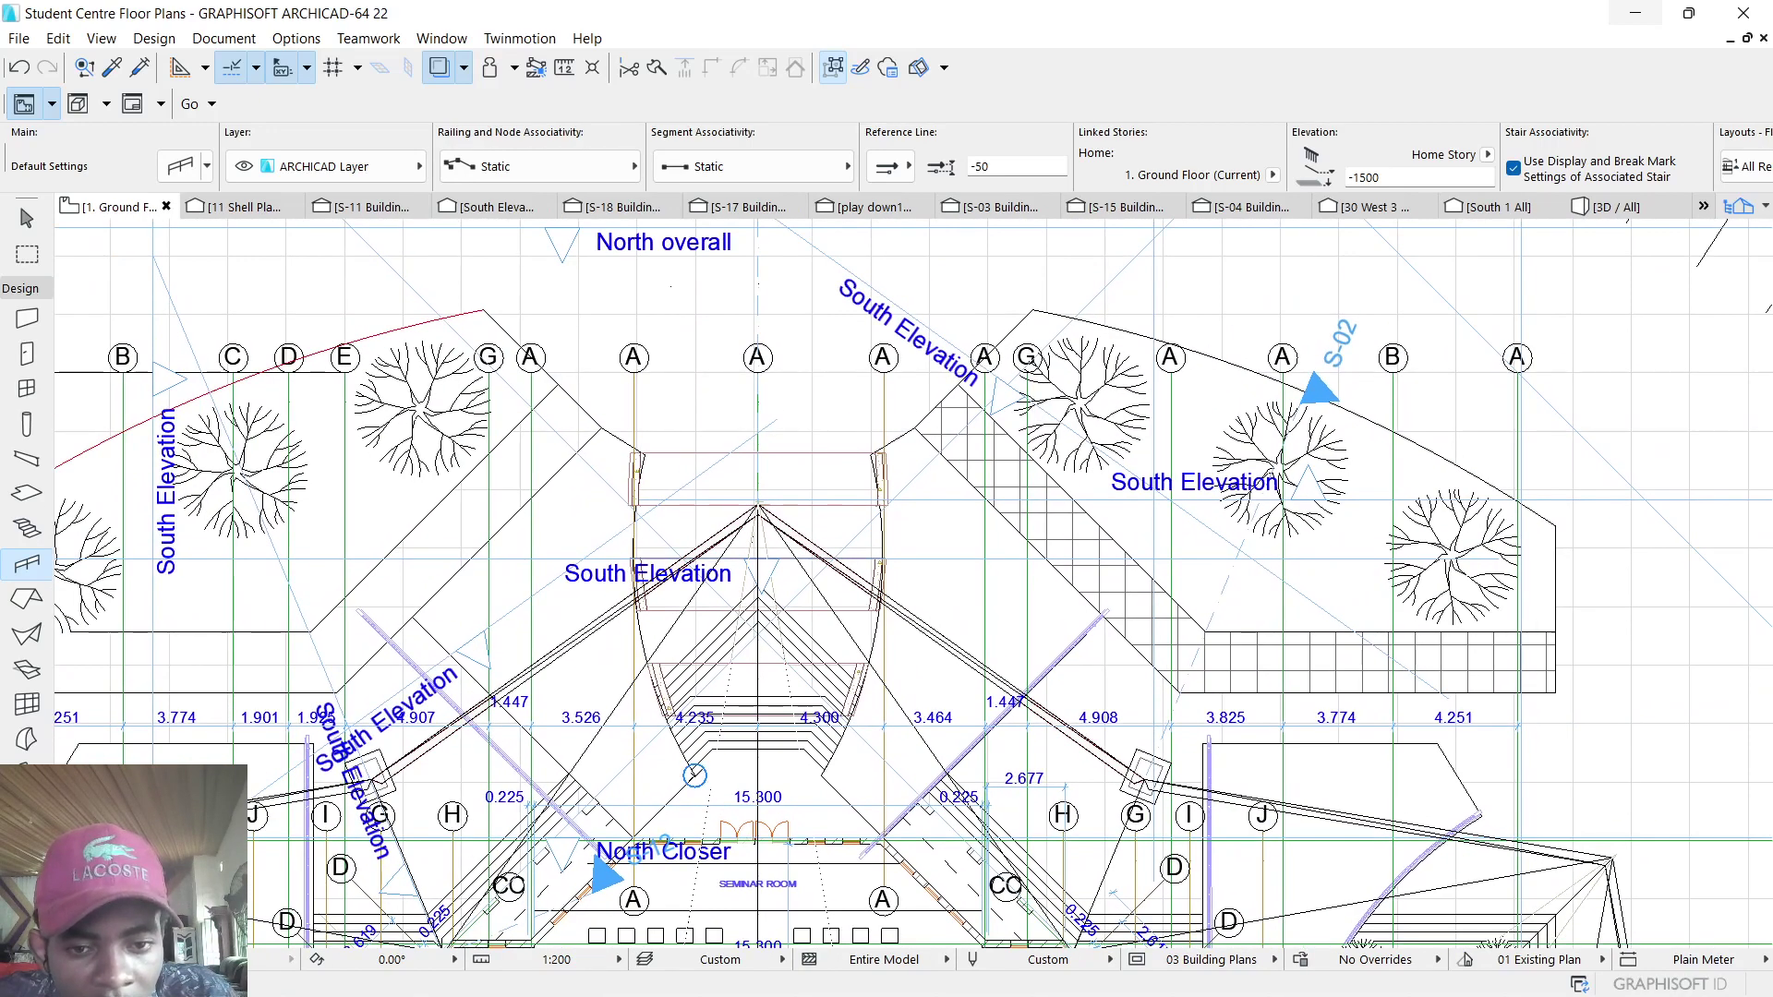
scroll(756, 555, "up", 3)
scroll(754, 554, "up", 3)
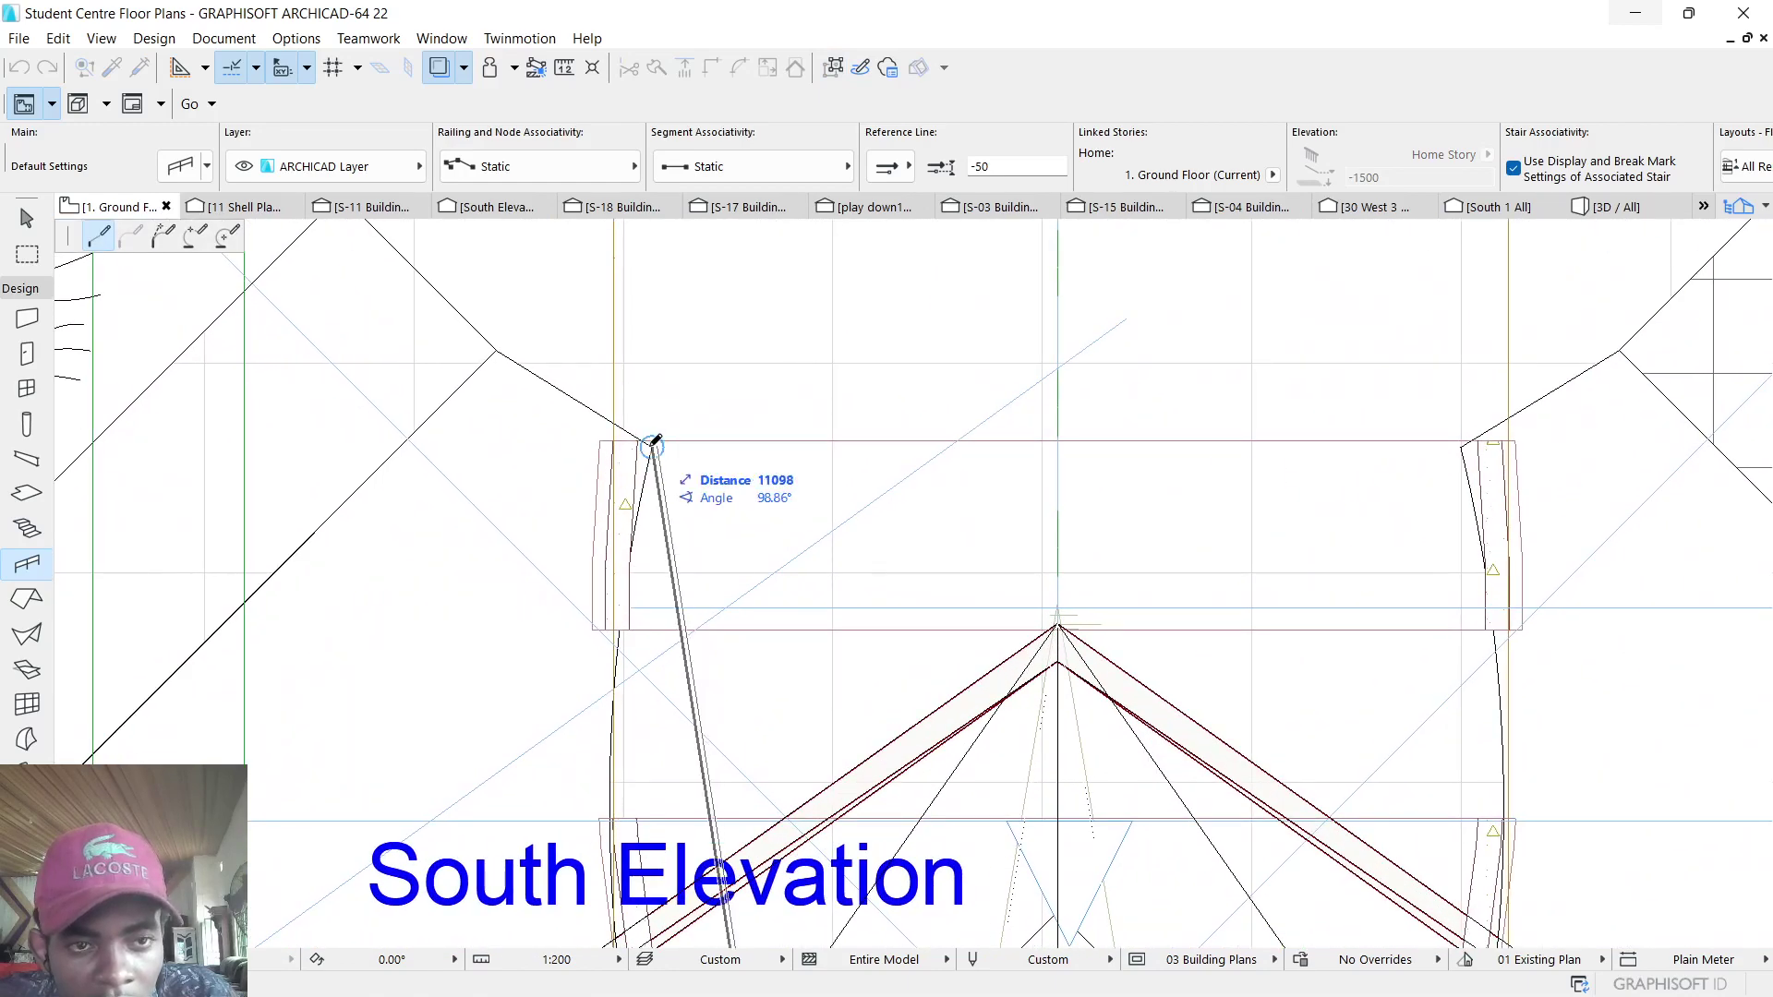
left_click(652, 444)
scroll(652, 443, "down", 3)
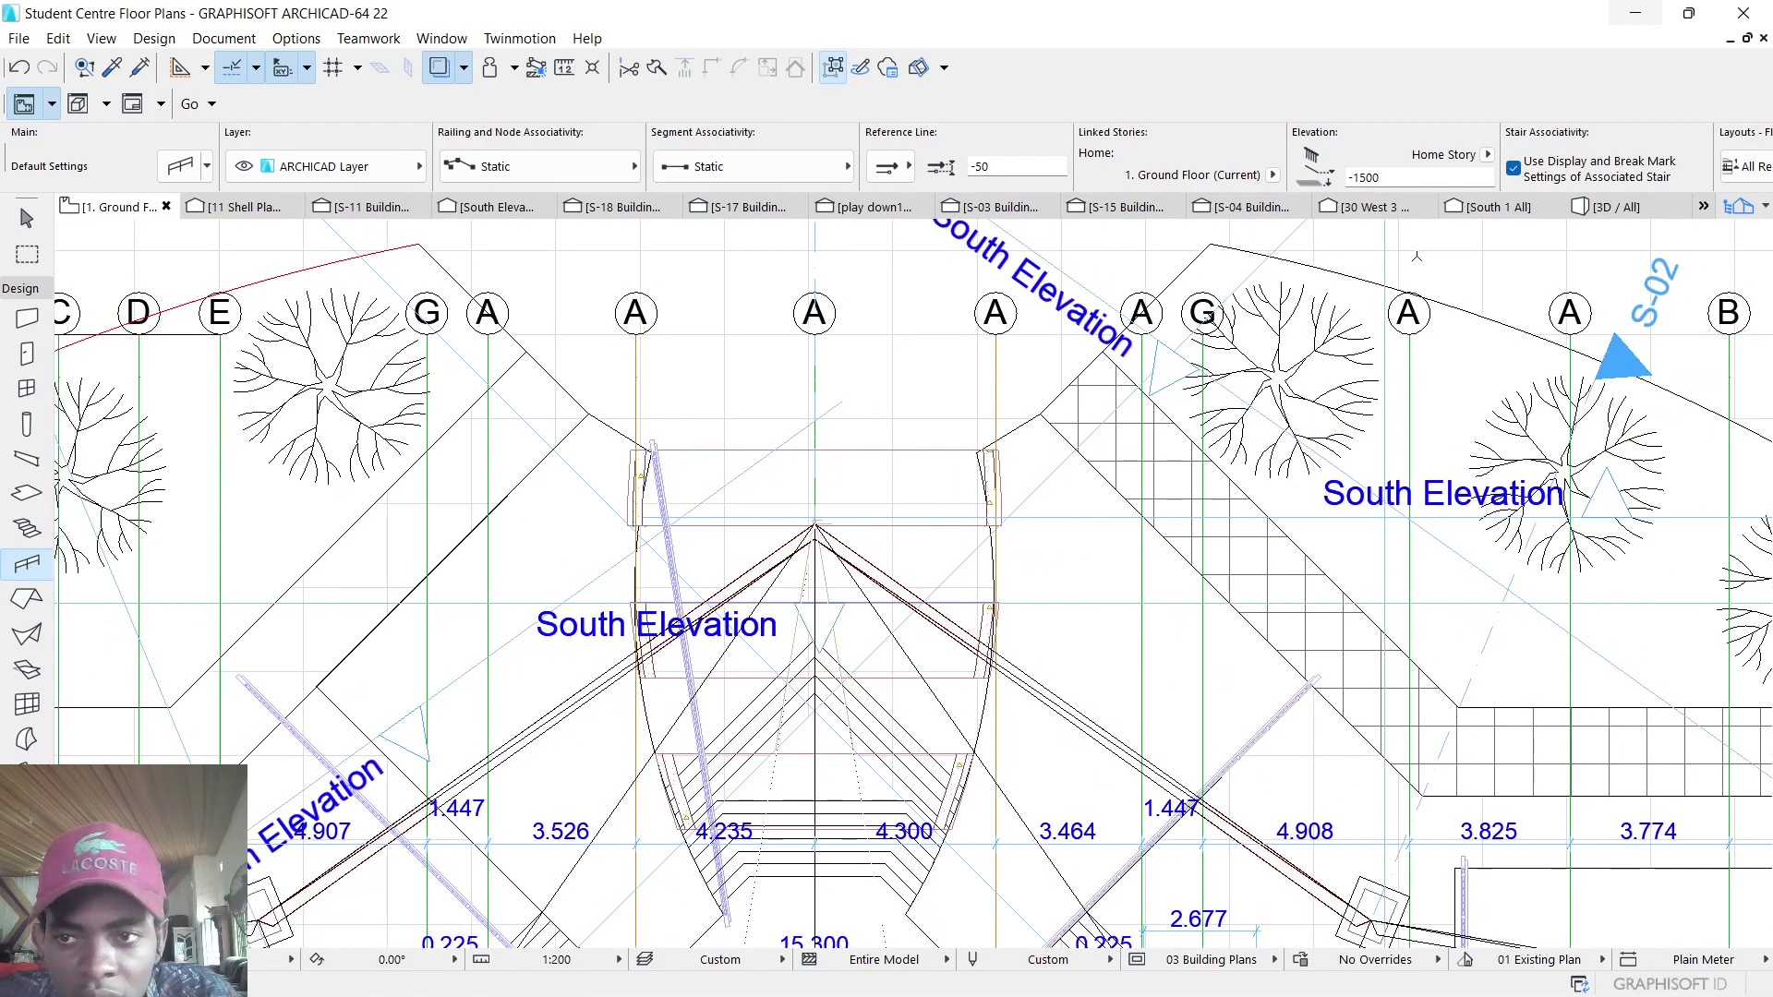
middle_click_drag(960, 761, 933, 670)
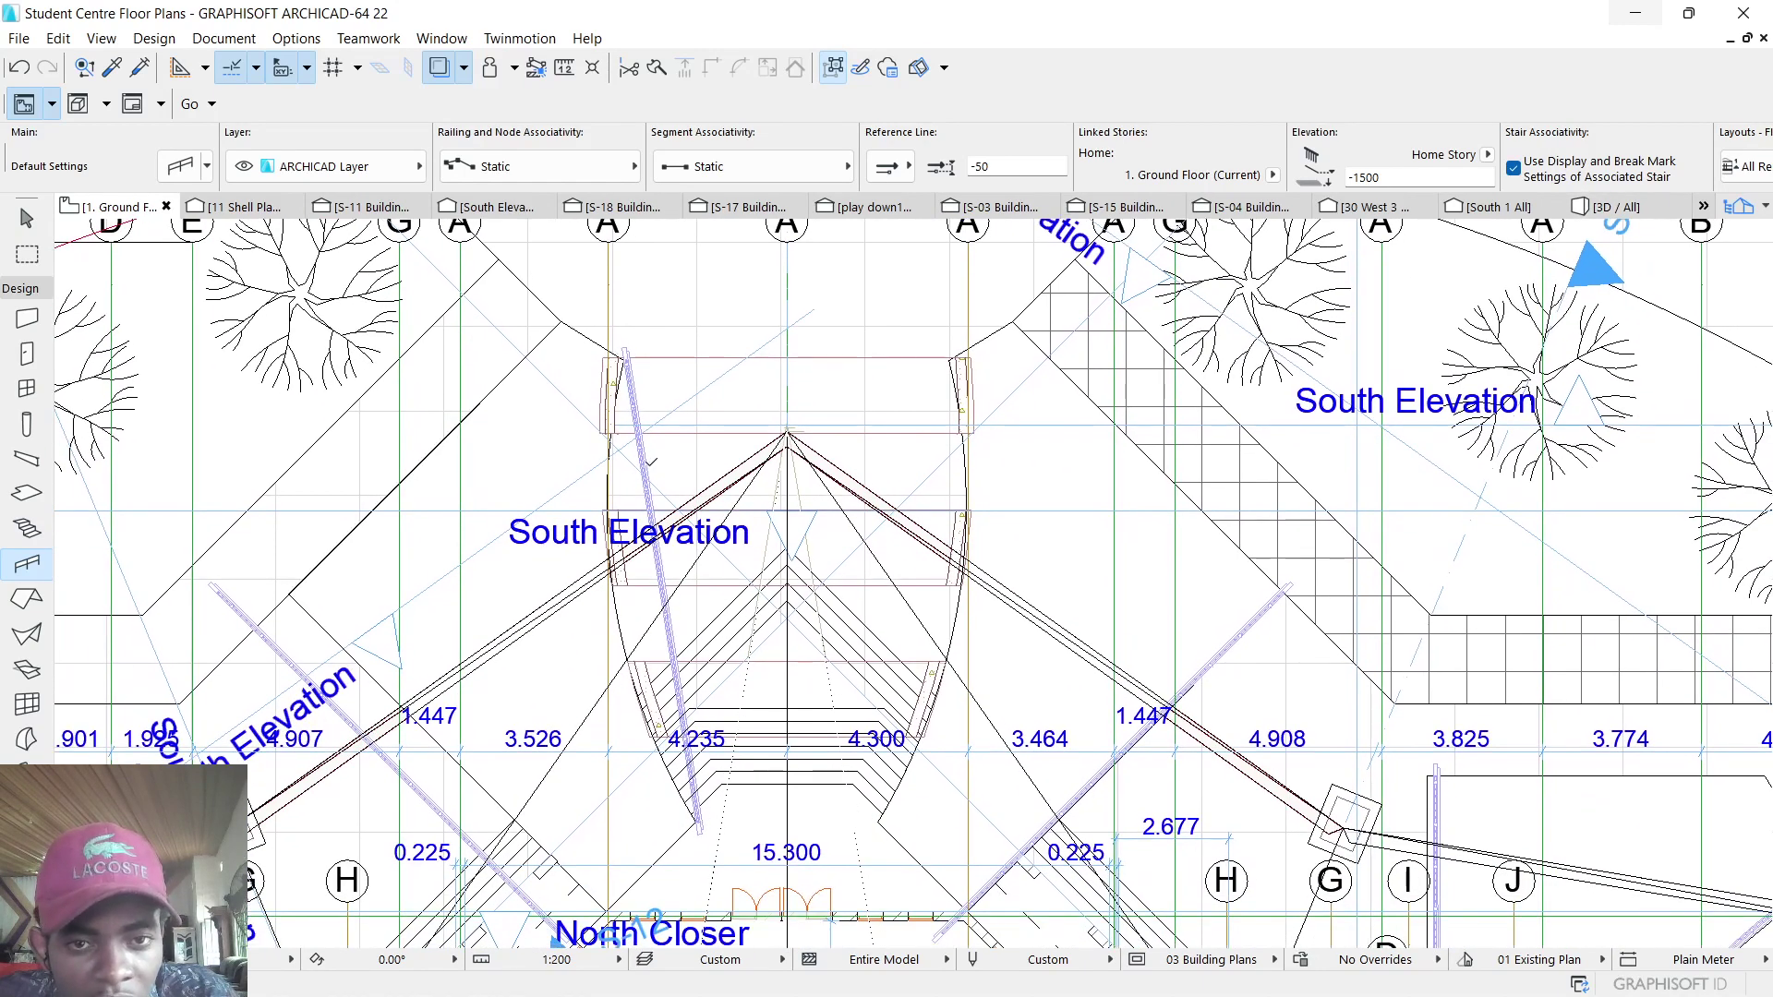
Step: View the new railing beneath the arches in the 3D model from close up
left_click(1615, 208)
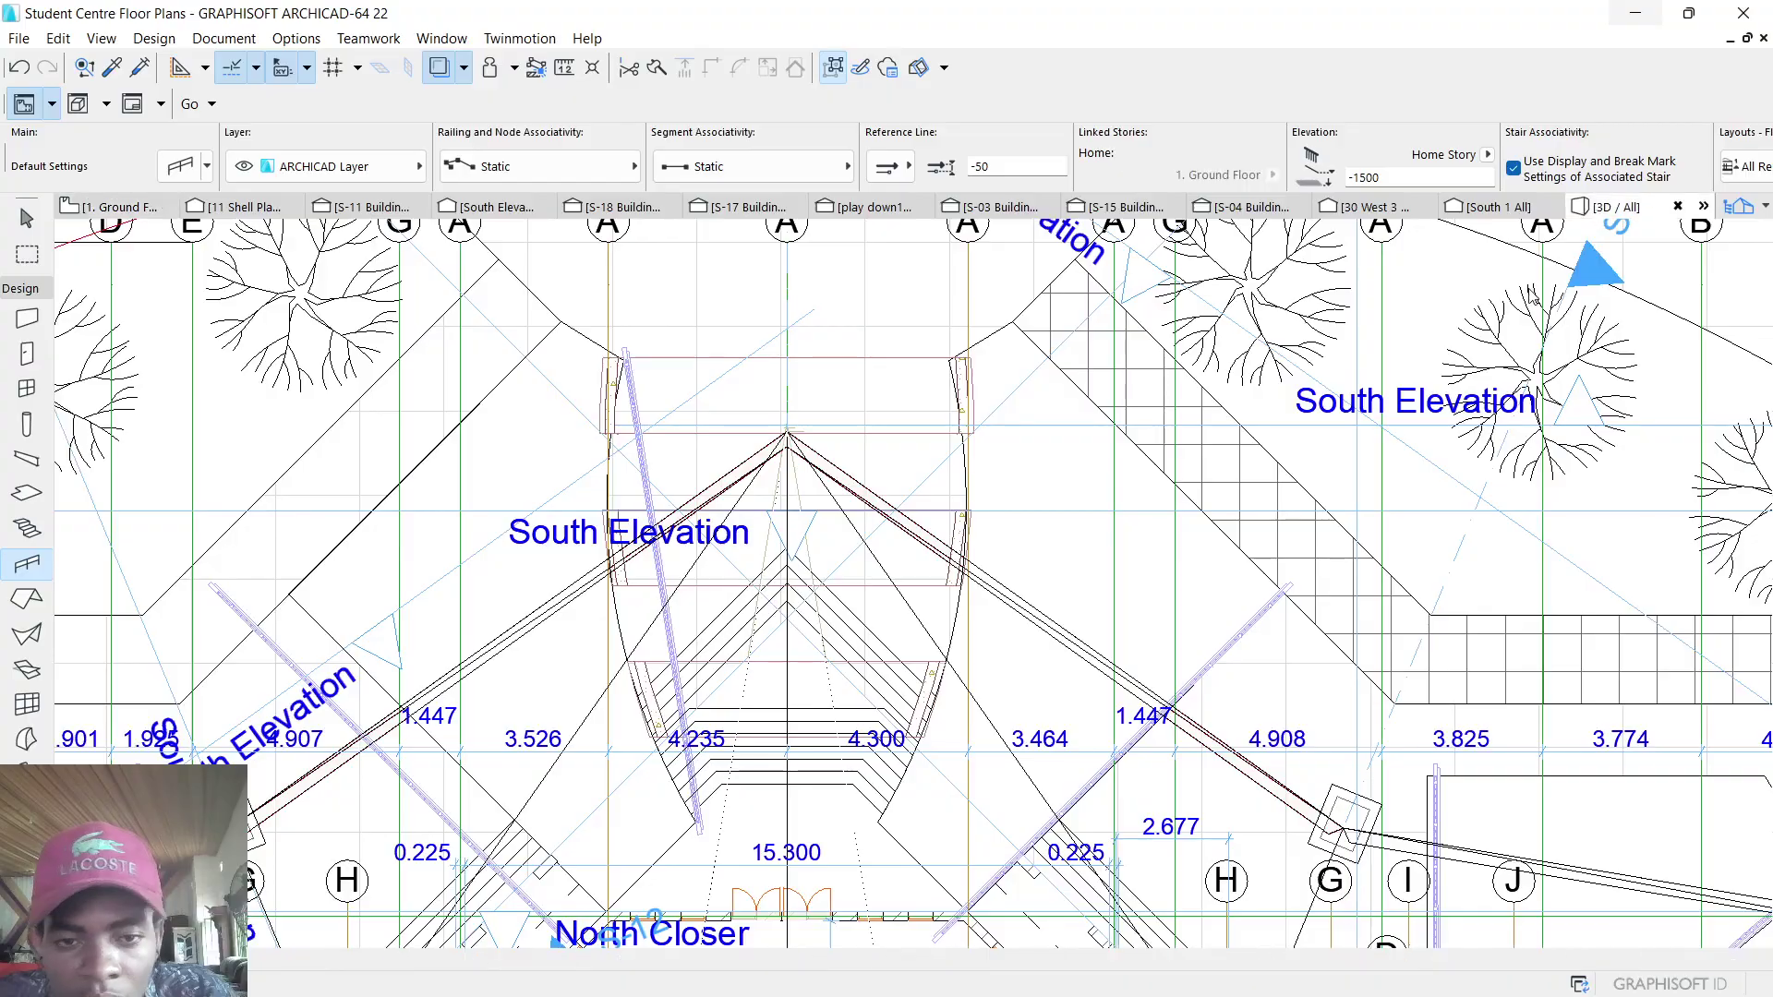
middle_click_drag(1058, 722, 969, 693, "shift")
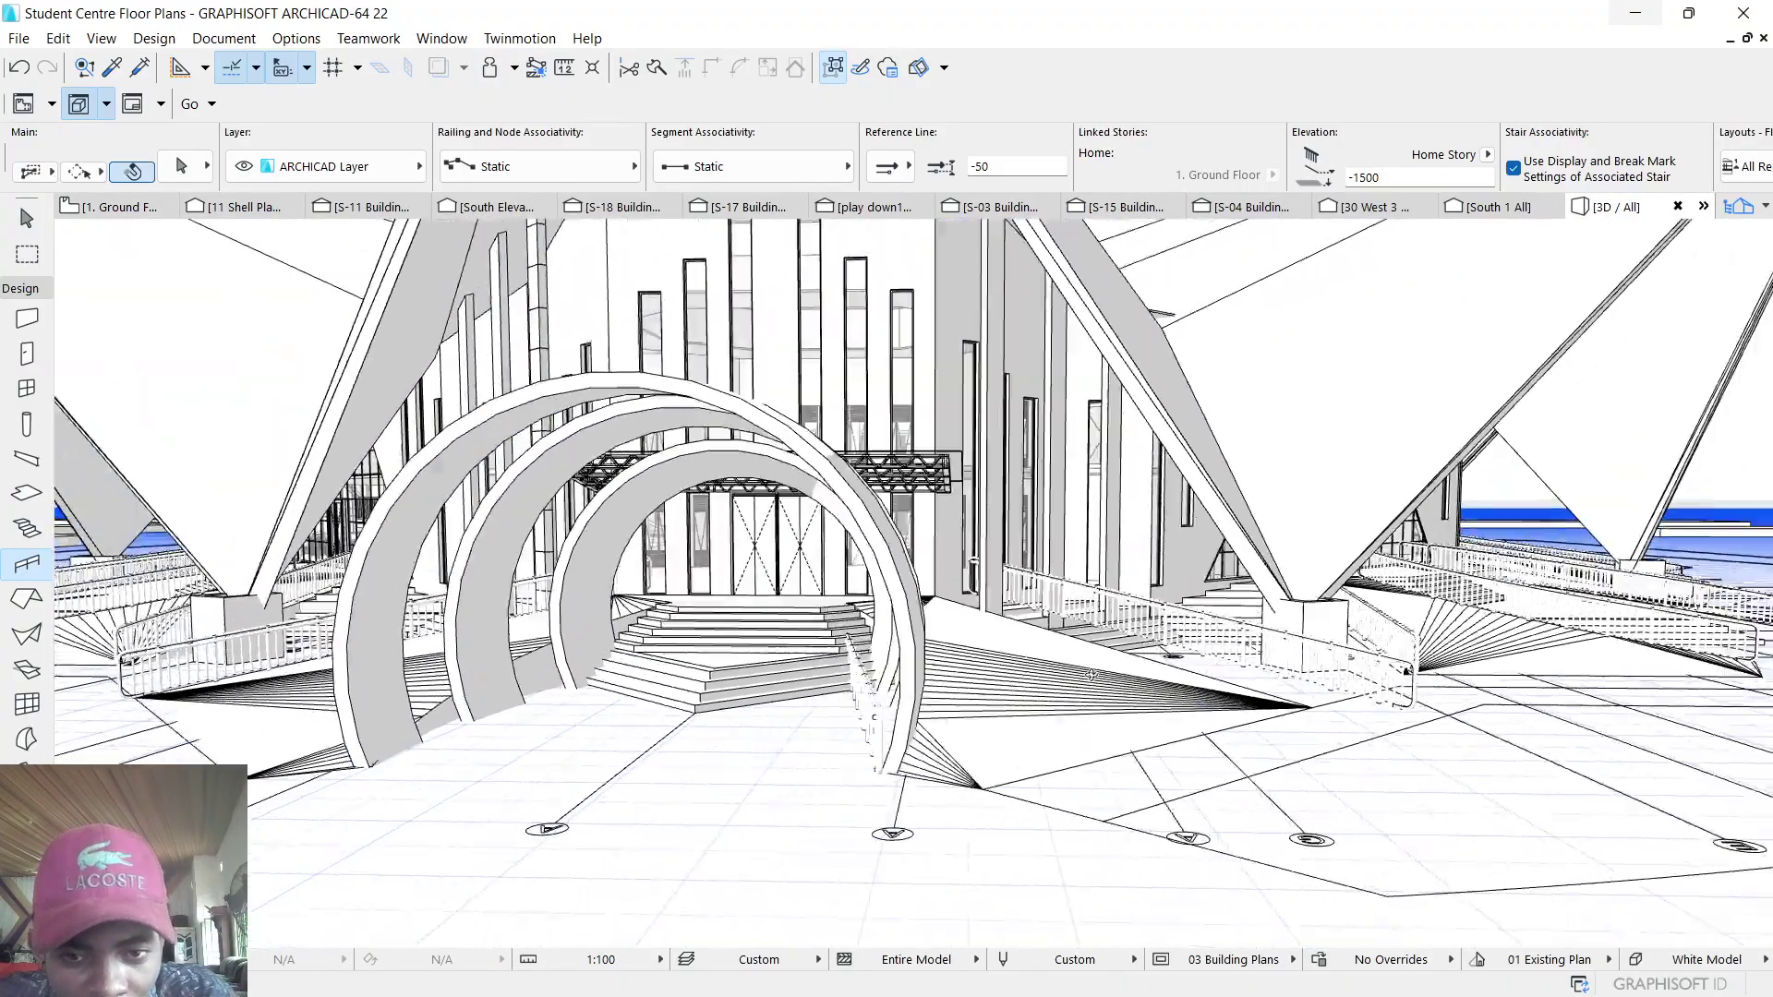
scroll(912, 712, "up", 5)
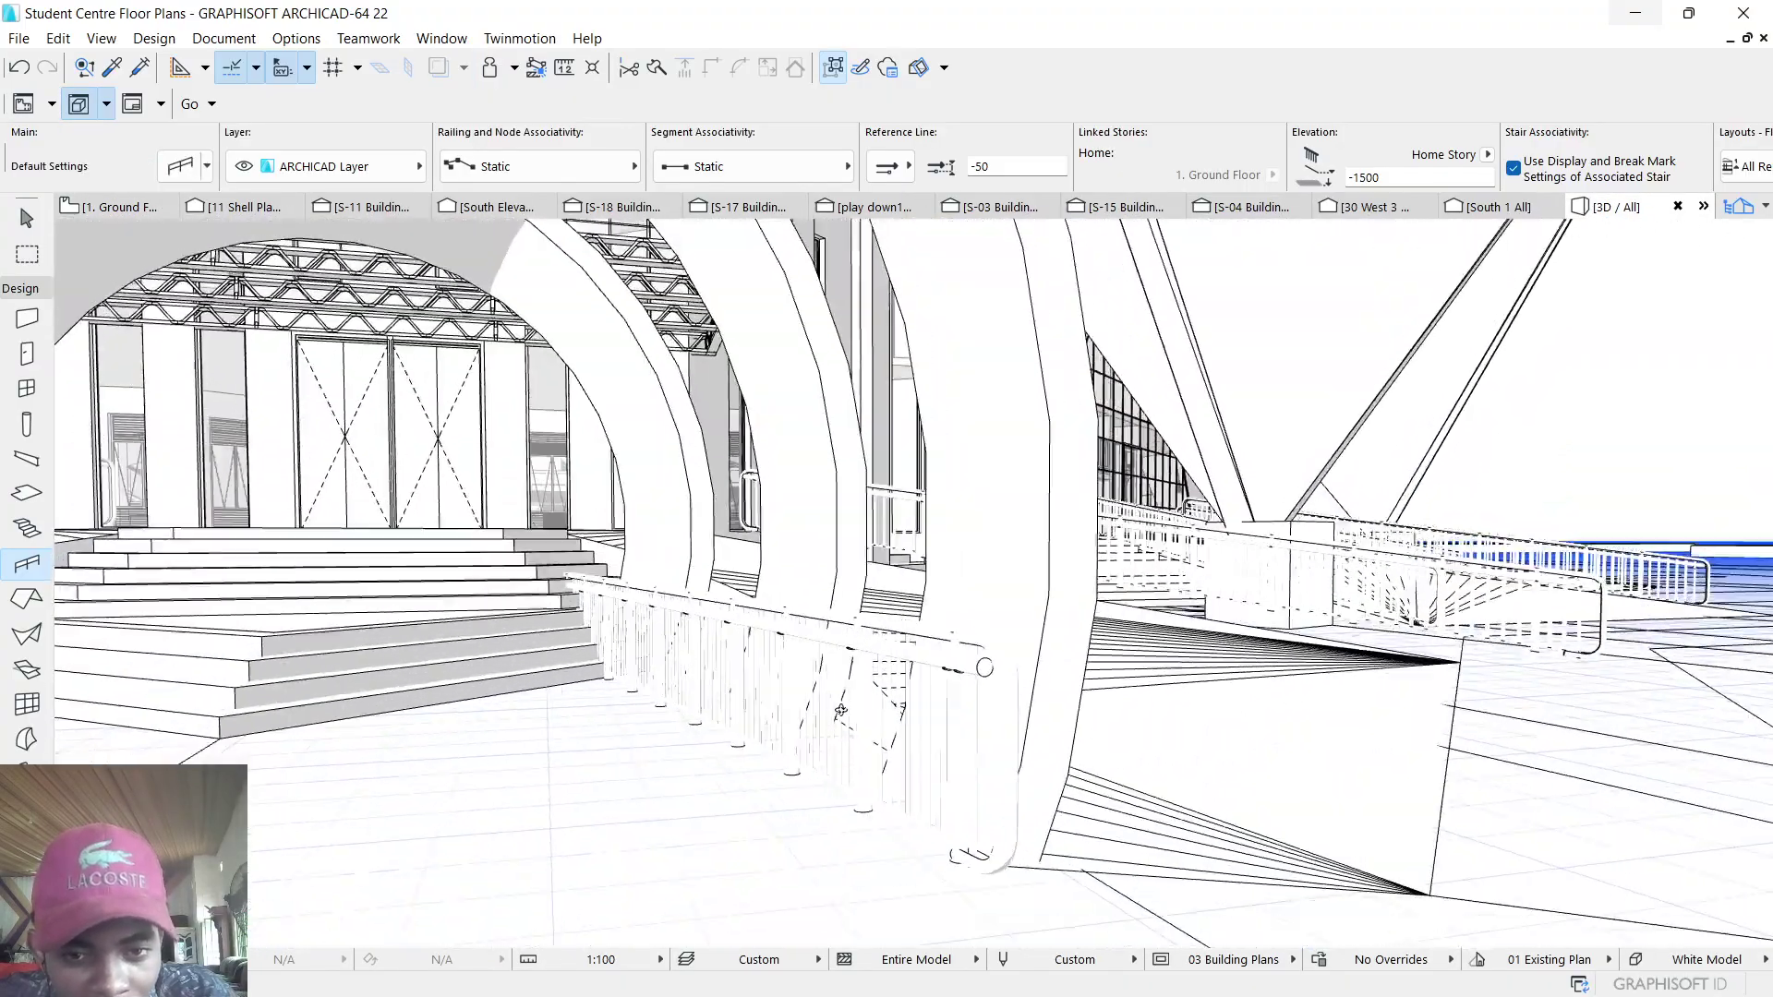
mouse_move(858, 718)
middle_mouse_down()
mouse_move(783, 709)
mouse_move(821, 718)
middle_mouse_up()
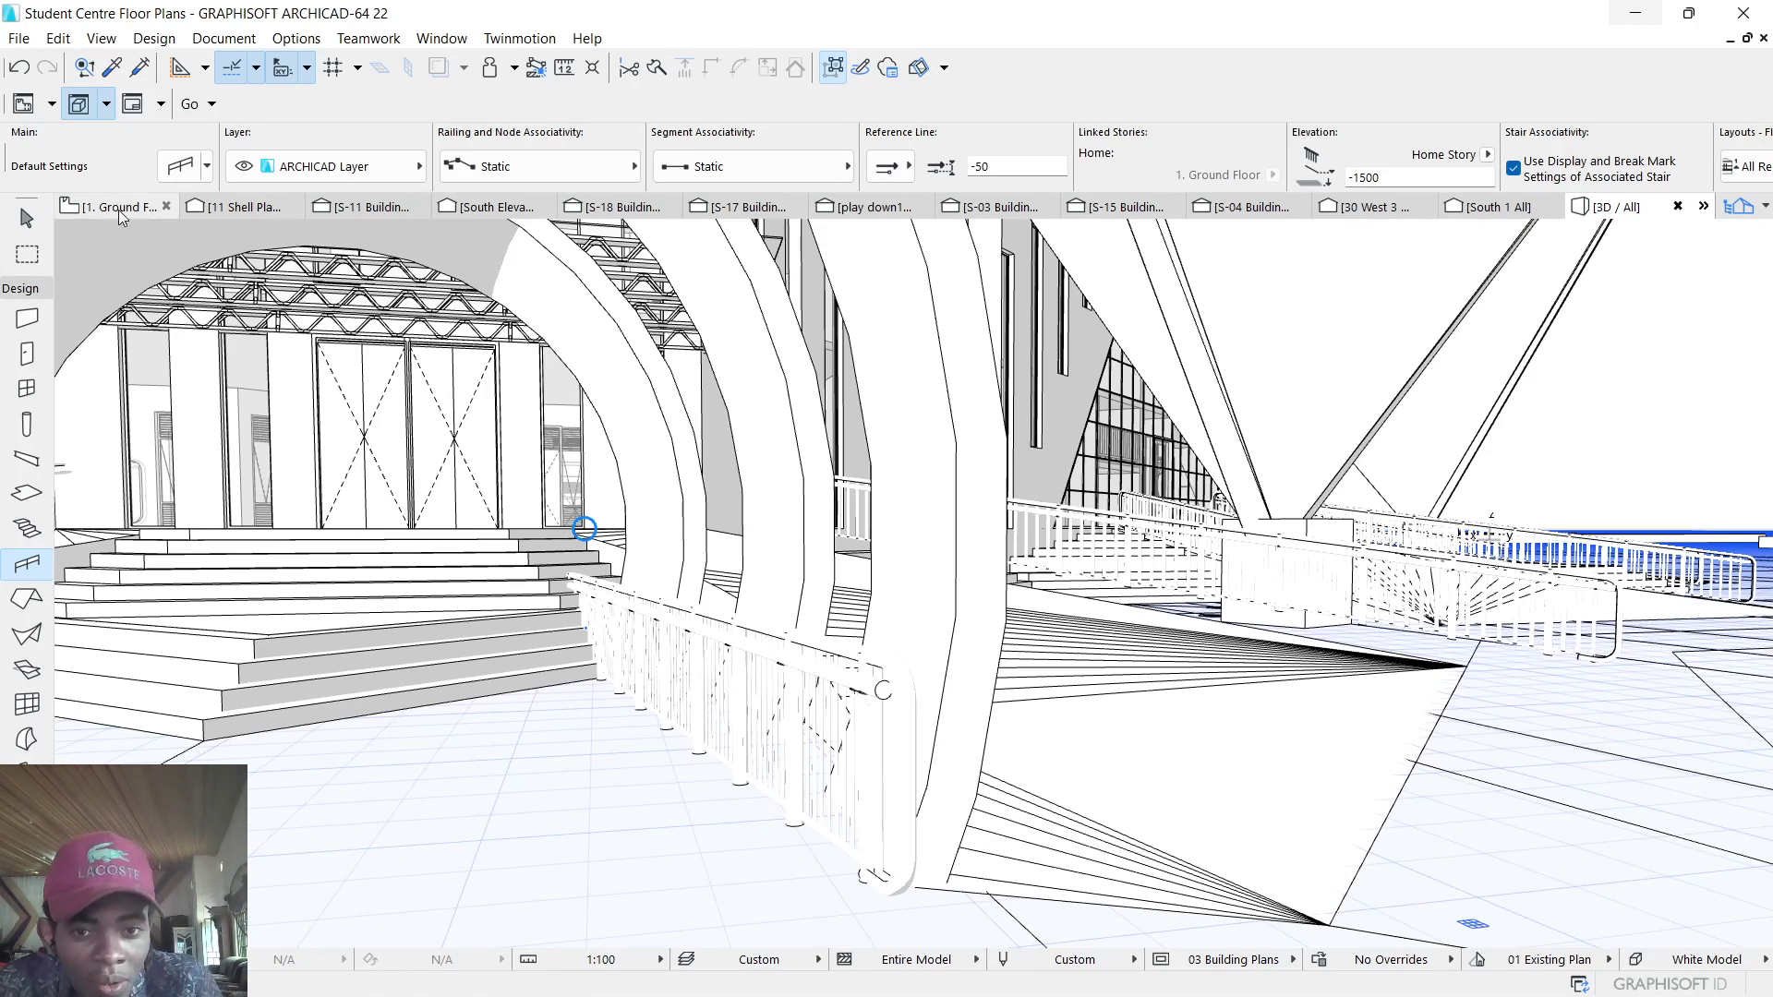
Step: Draw a new railing in 3D from its start point to a vertex on the ramp edge
middle_click_drag(582, 531, 570, 731, "shift")
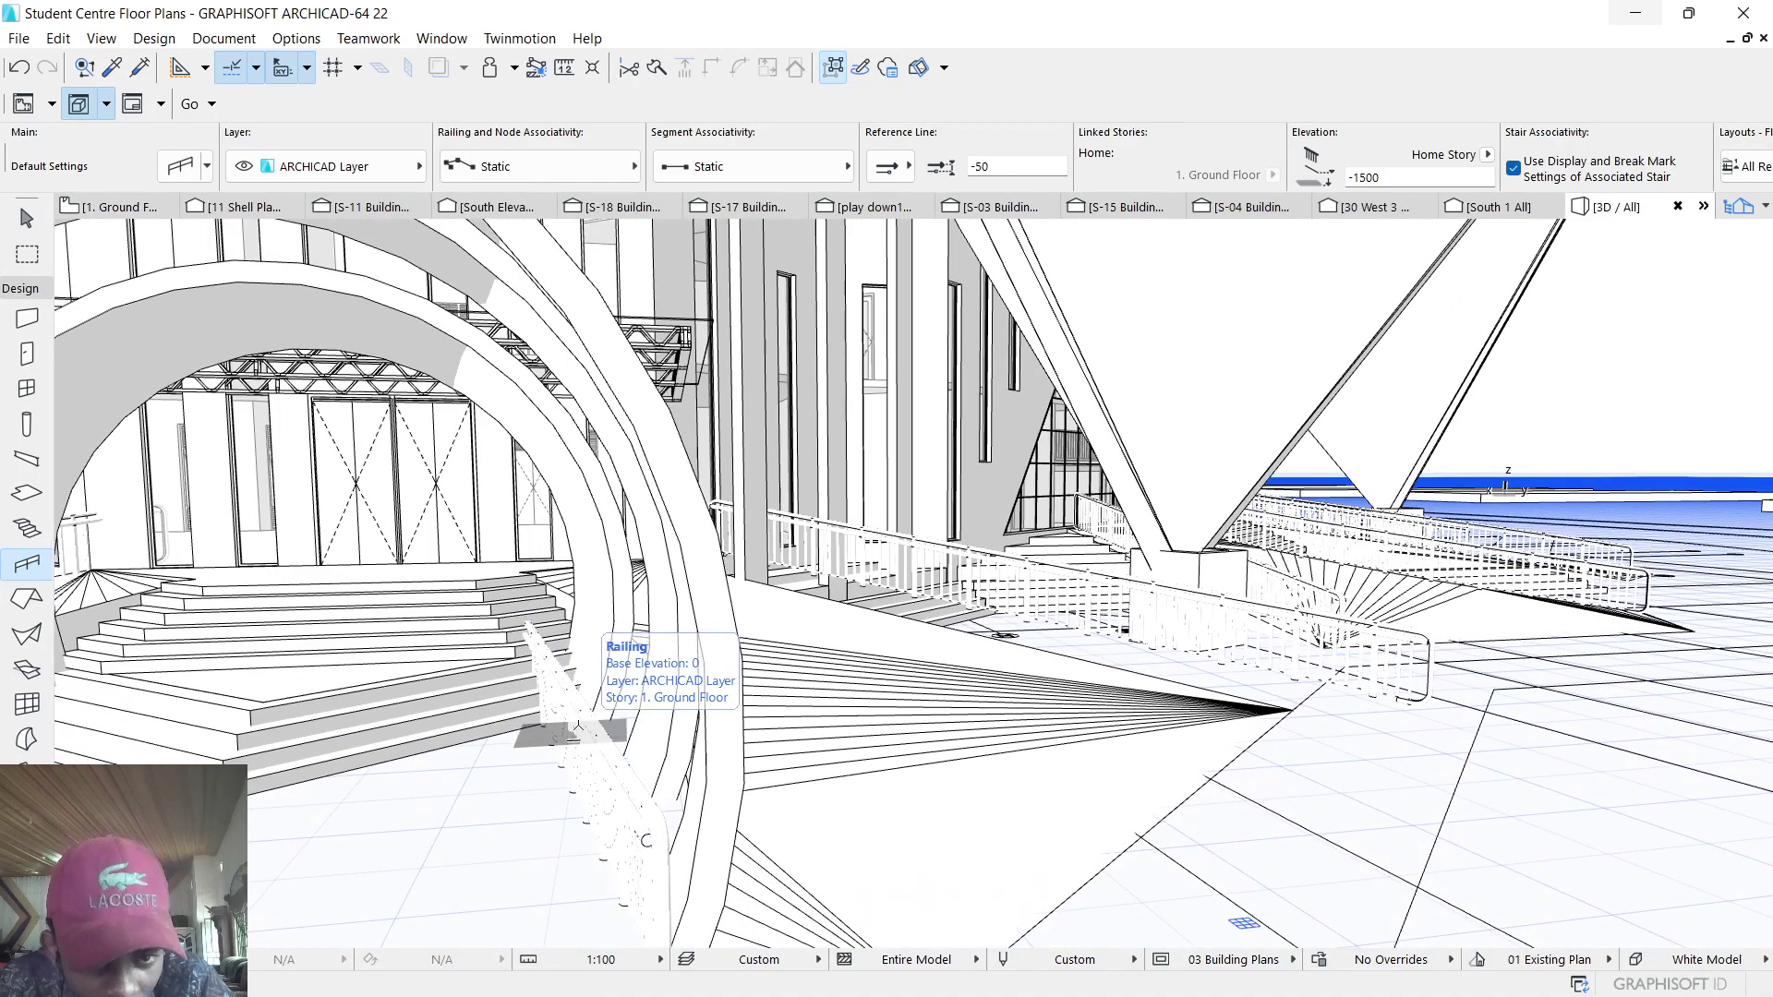
middle_click_drag(571, 731, 526, 596, "shift")
scroll(500, 595, "up", 3)
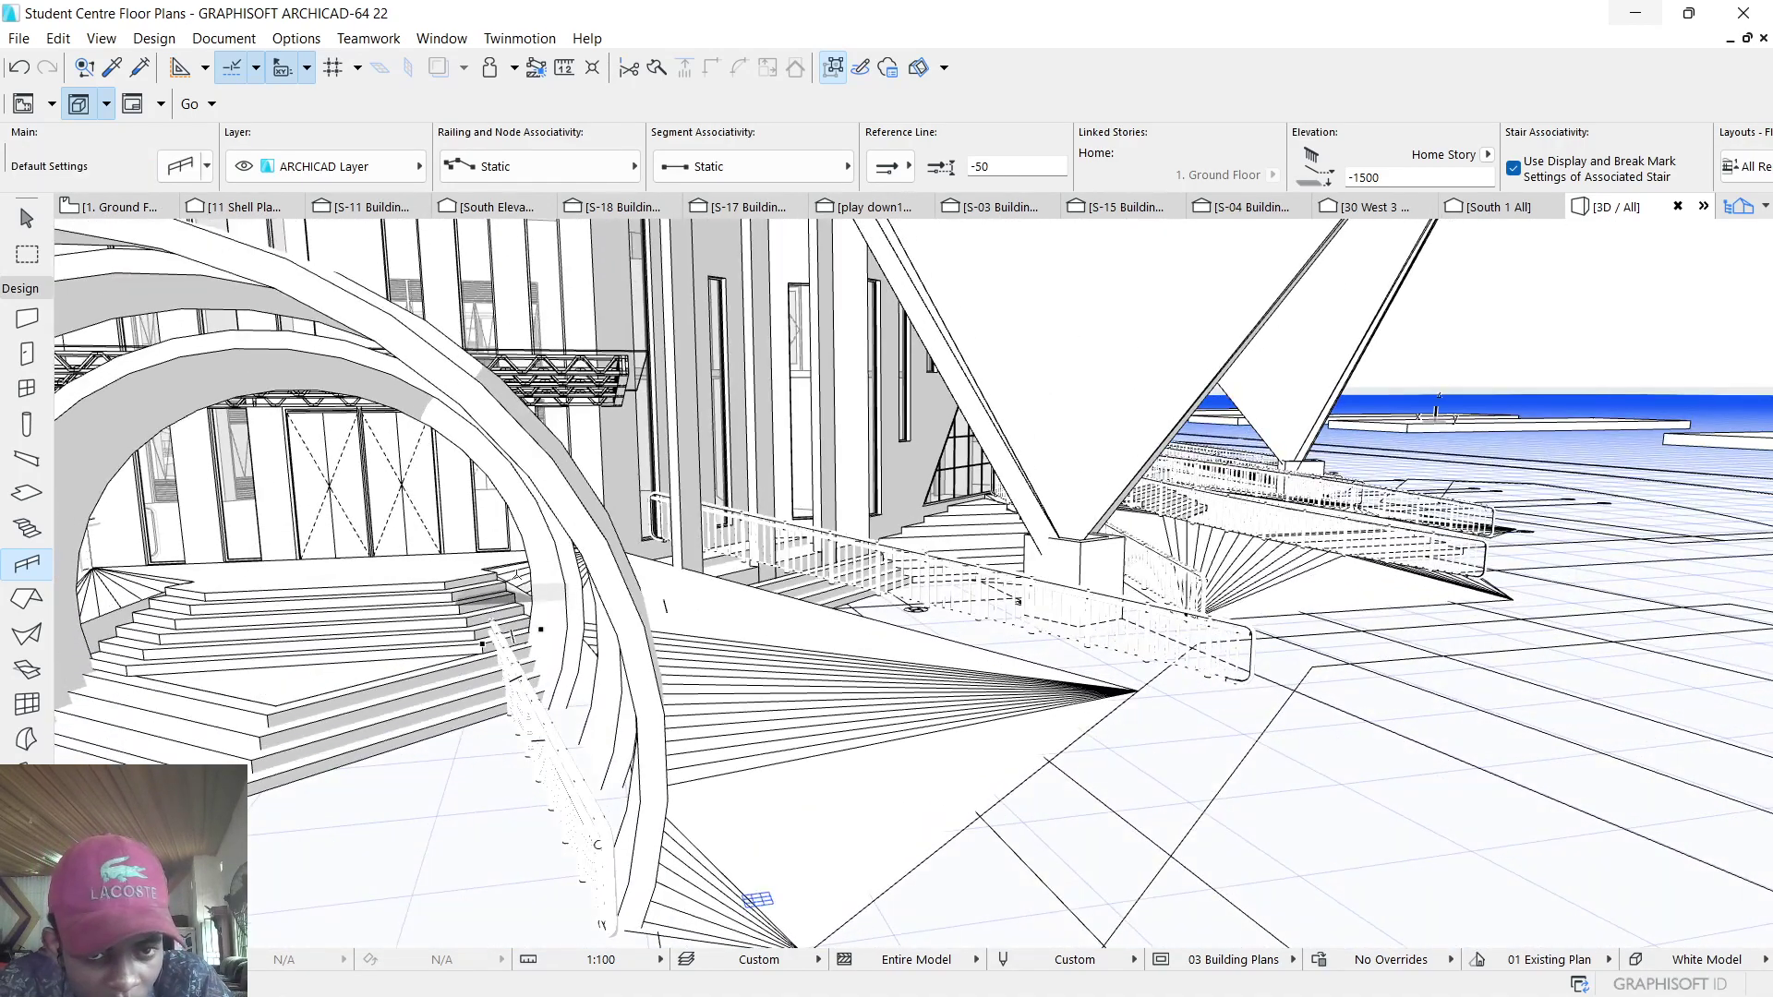
scroll(485, 665, "up", 2)
scroll(485, 595, "up", 3)
left_click(461, 589)
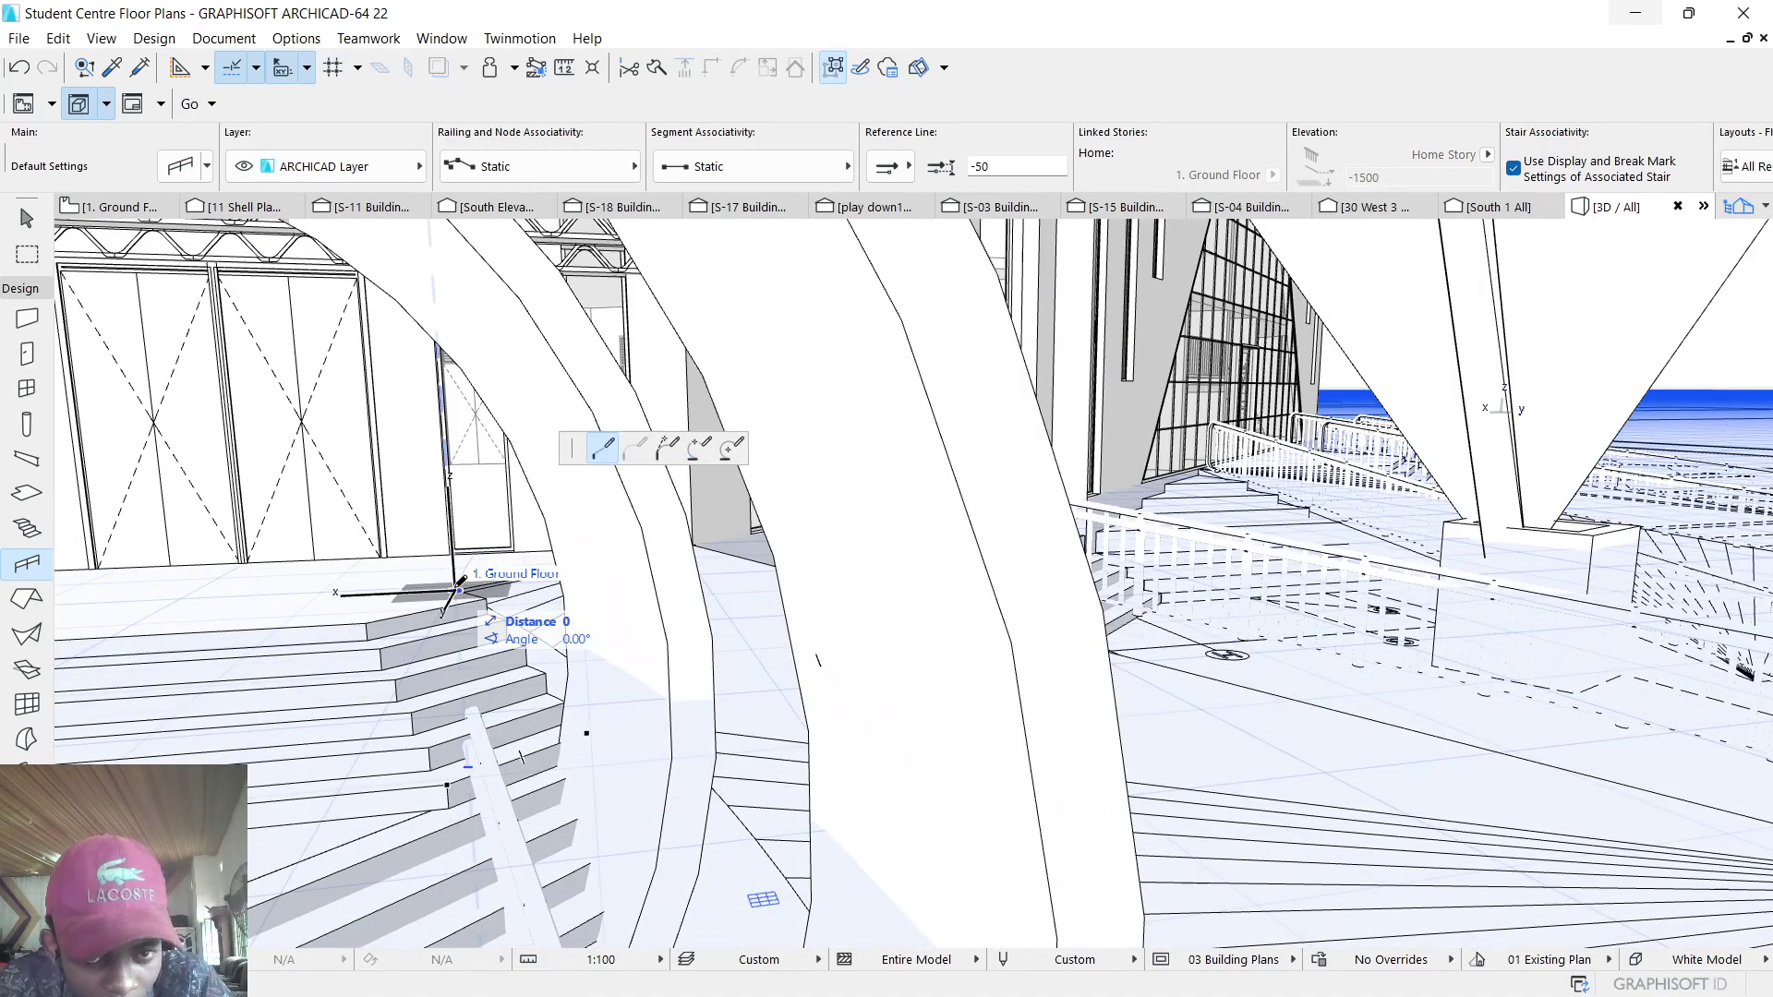
middle_click_drag(461, 568, 492, 519, "shift")
scroll(491, 520, "up", 3)
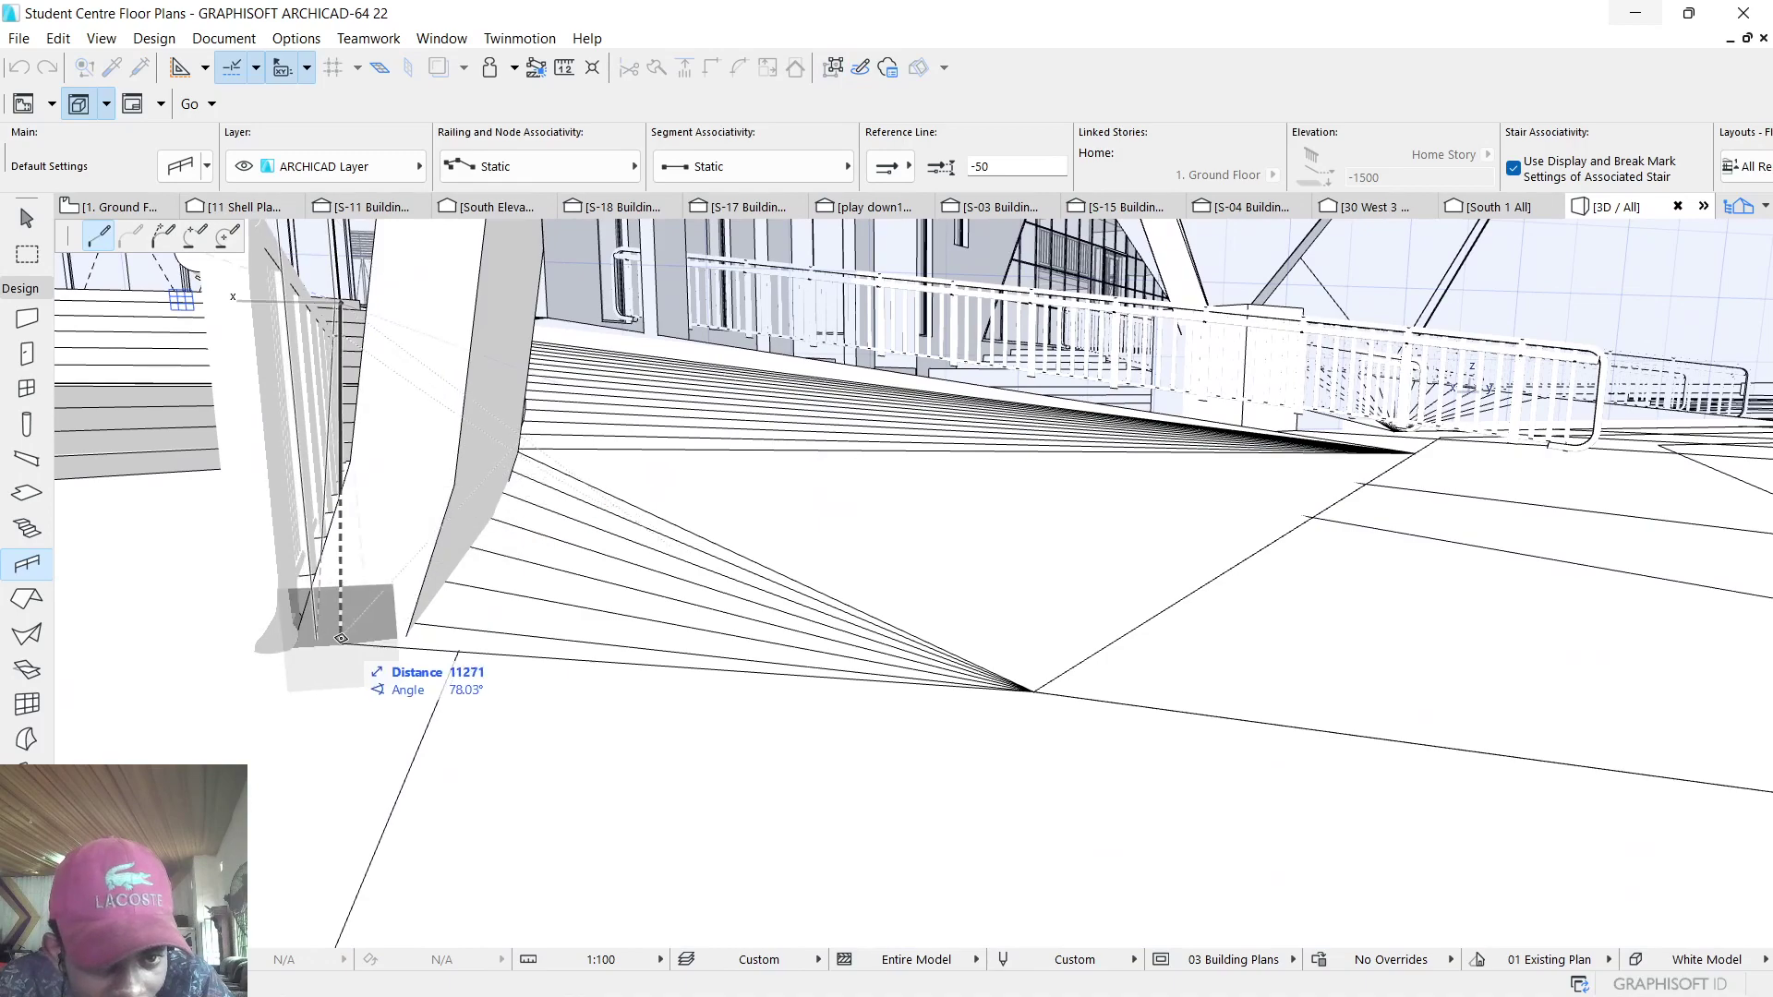
left_click(343, 641)
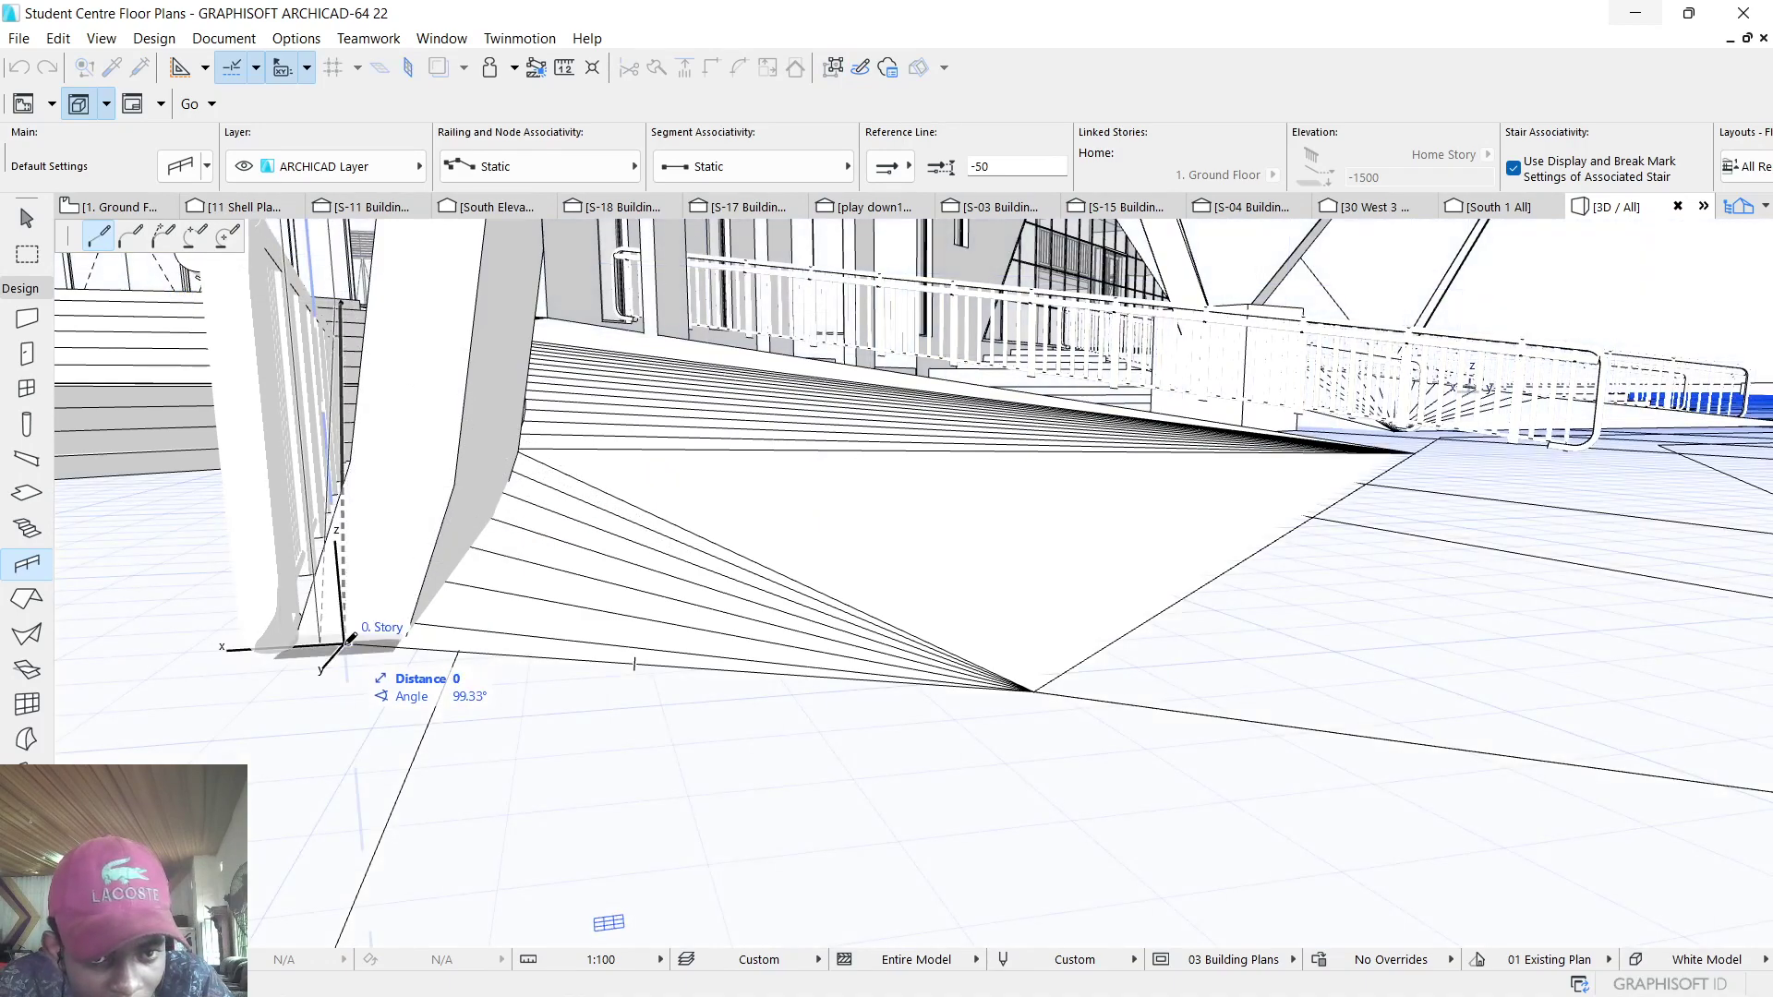
left_click(346, 641)
Step: Orbit the model to inspect the finished railing toward the arched entrance
mouse_move(371, 654)
middle_mouse_down("shift")
mouse_move(735, 645)
mouse_move(675, 487)
mouse_move(1030, 480)
mouse_move(654, 511)
mouse_move(776, 526)
middle_mouse_up("shift")
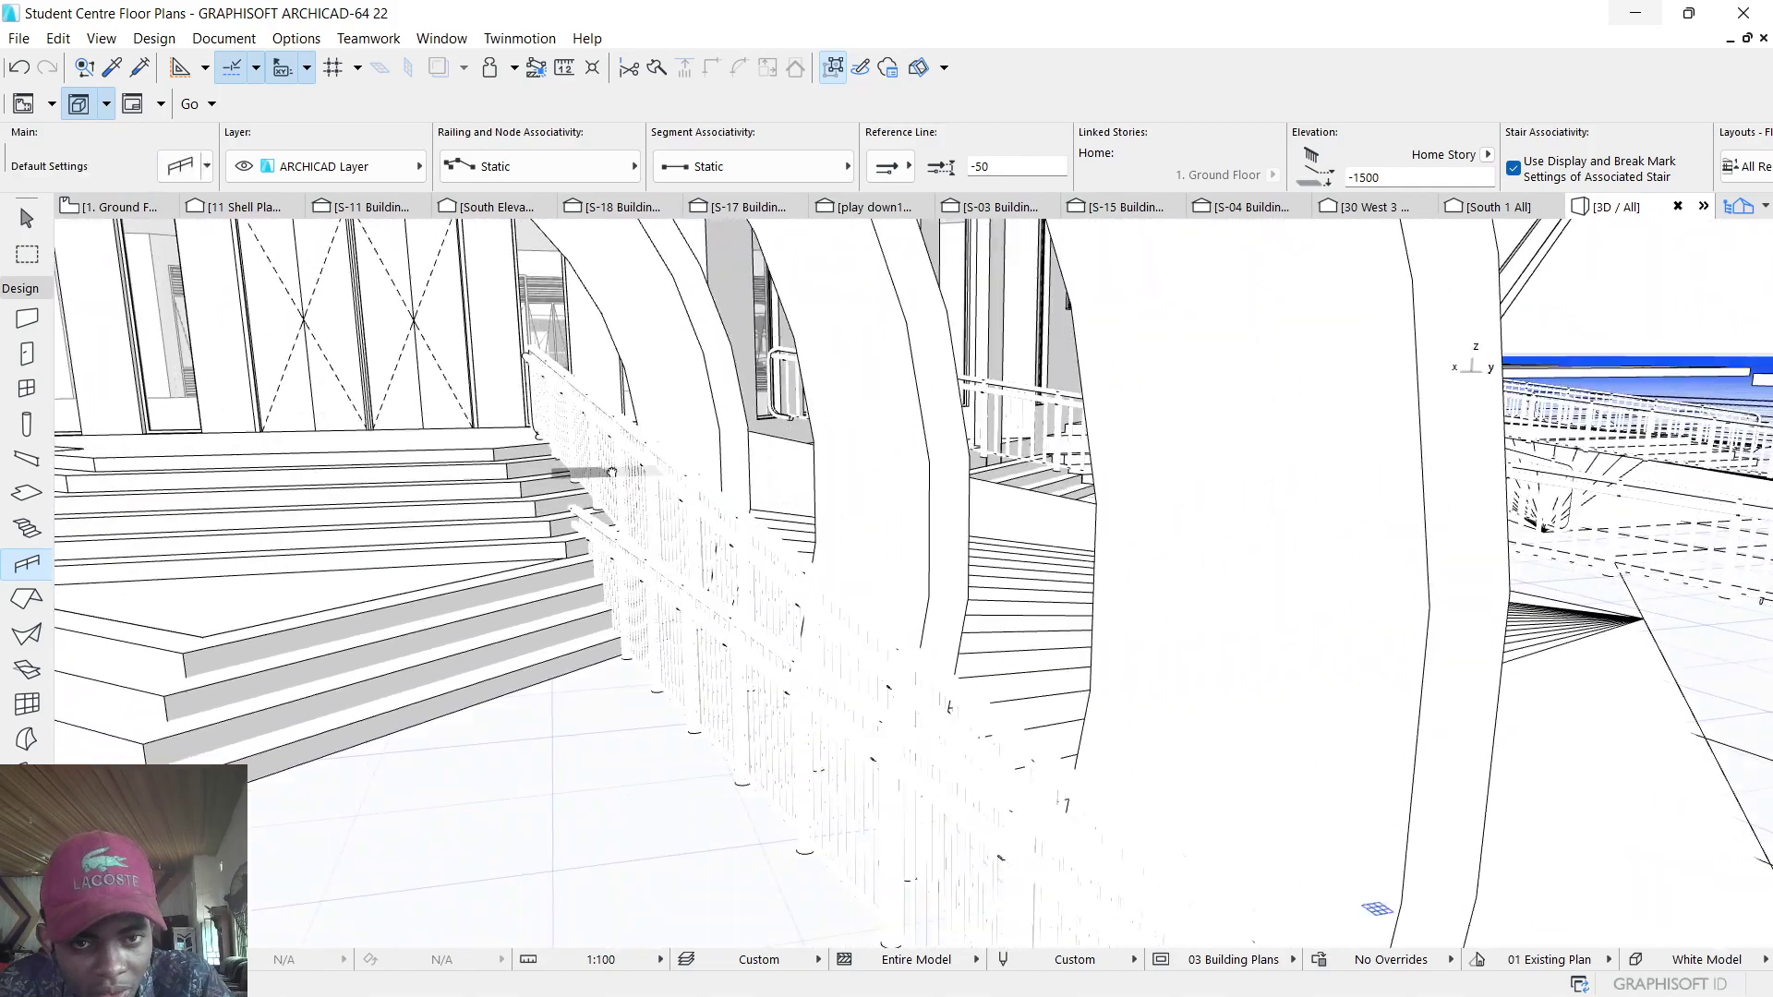
scroll(777, 526, "down", 5)
scroll(775, 526, "down", 5)
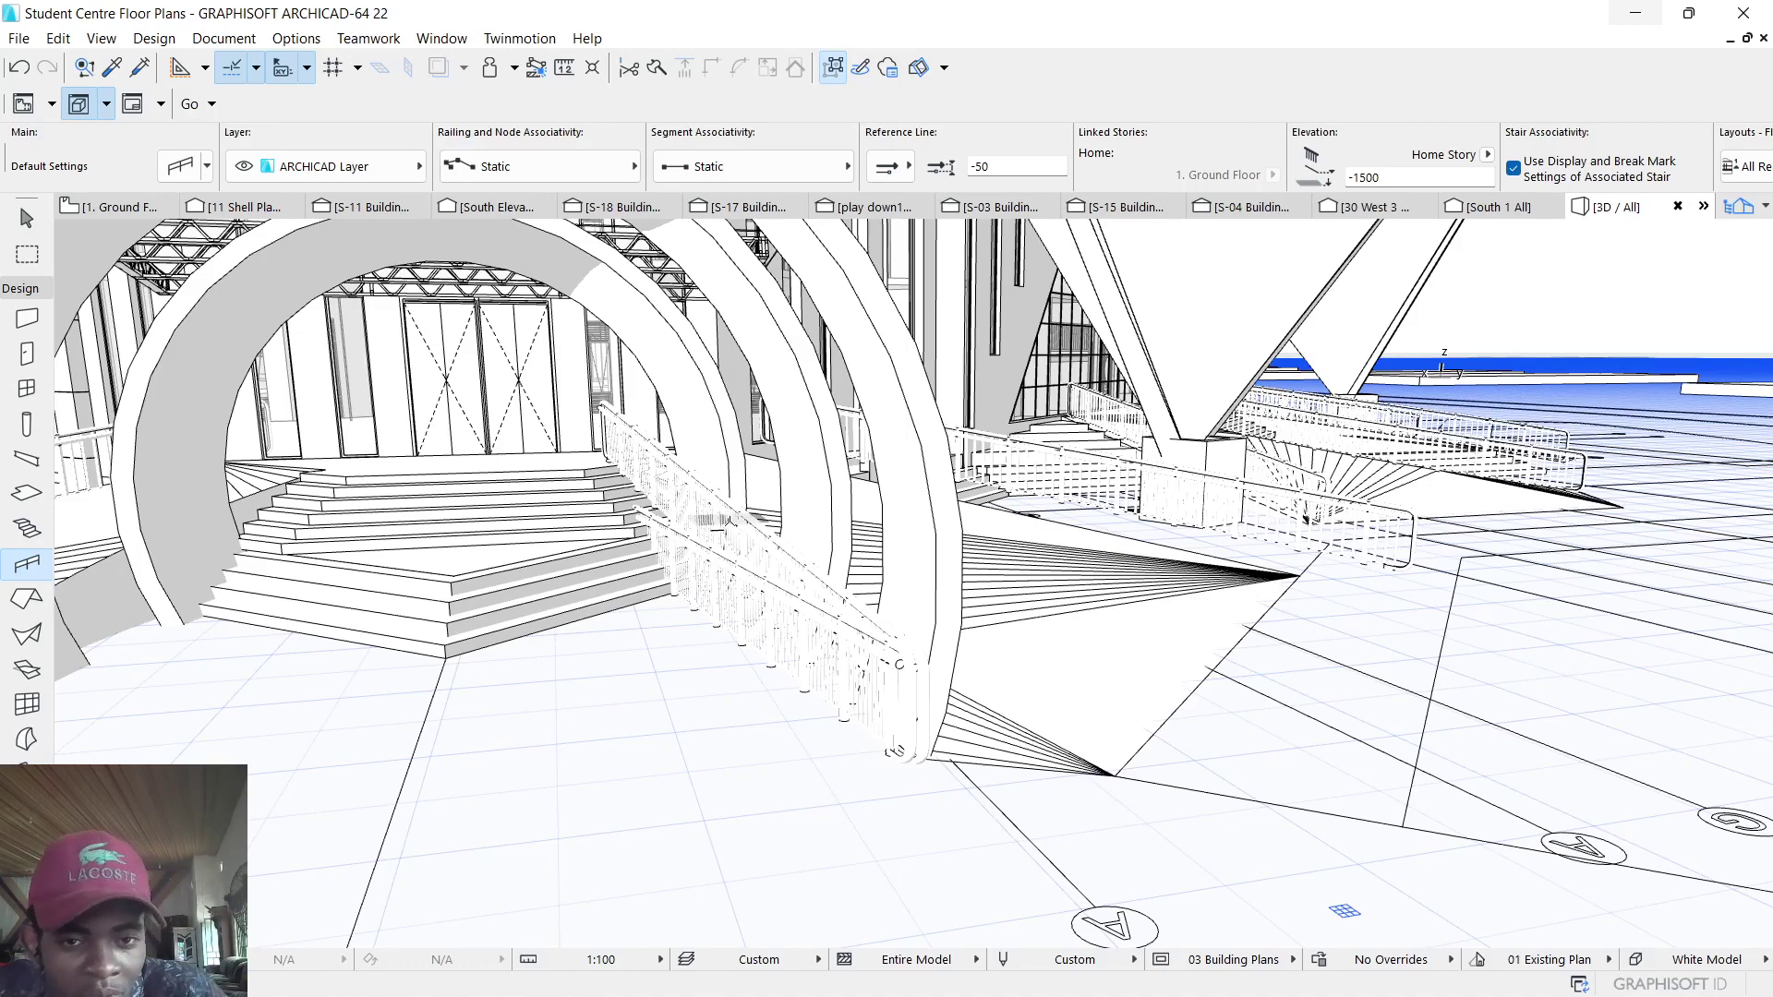
middle_click_drag(720, 522, 696, 561, "shift")
Step: Select the whole railing running through the arch rather than a single segment
key("Escape")
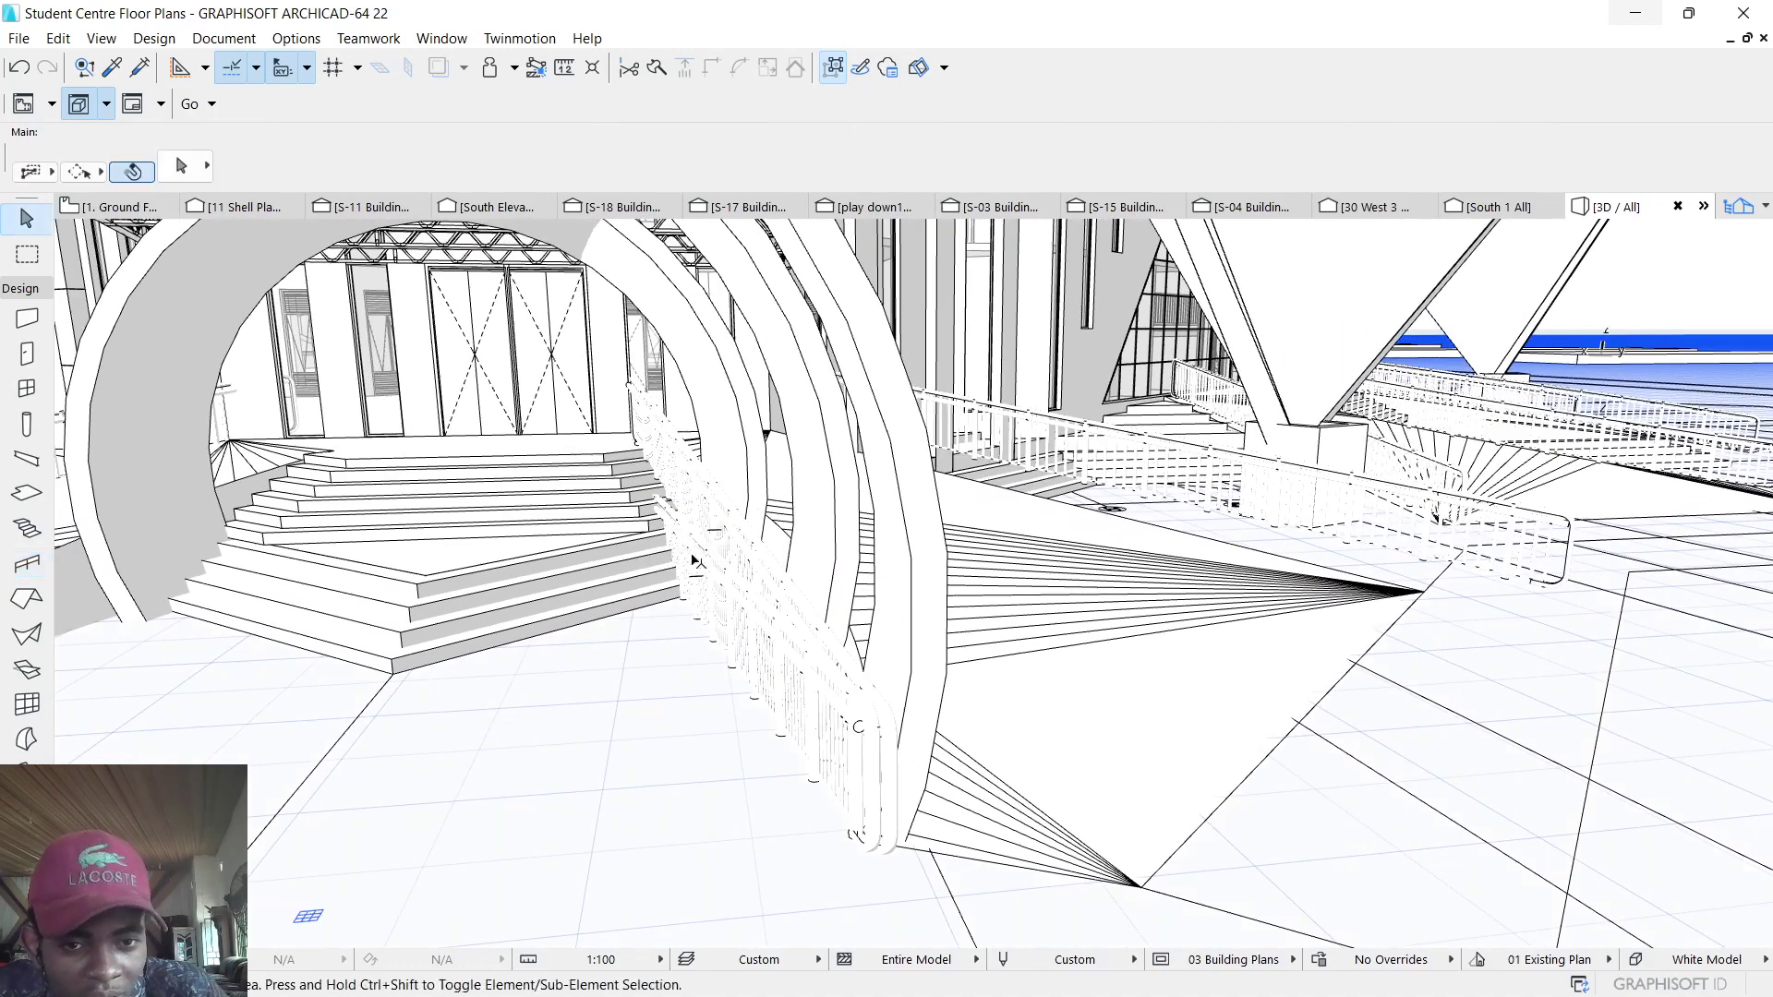
left_click(696, 562)
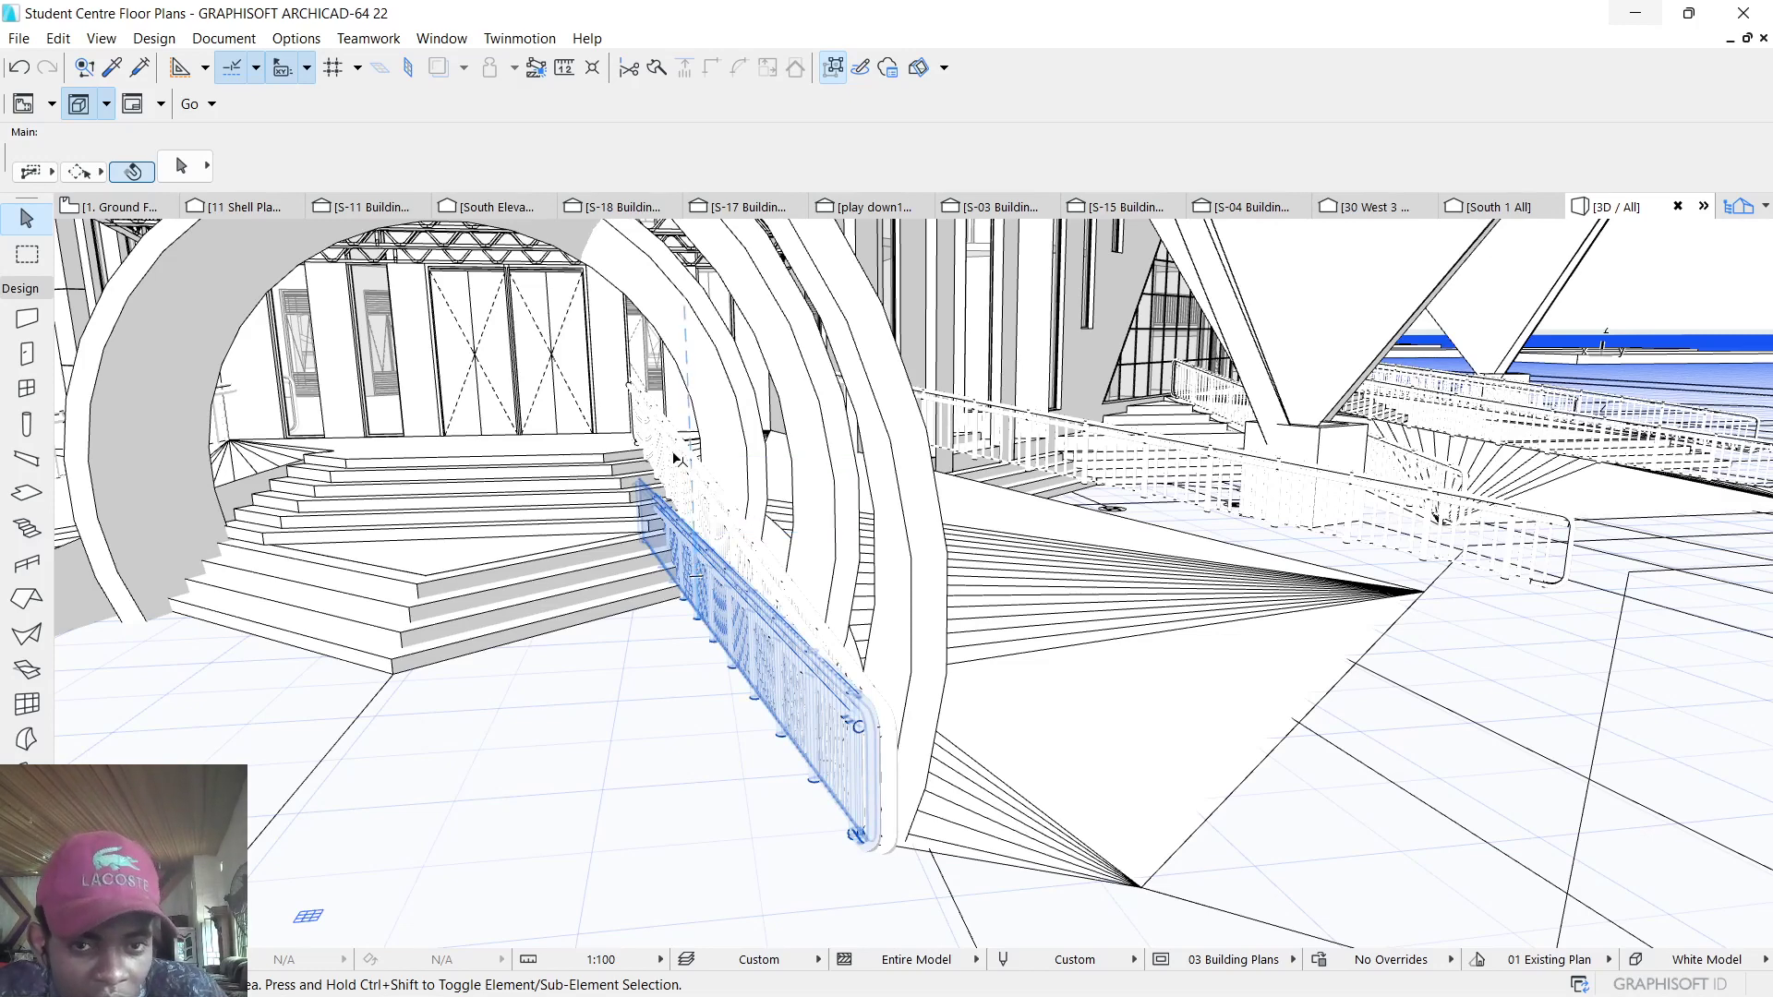
key("Escape")
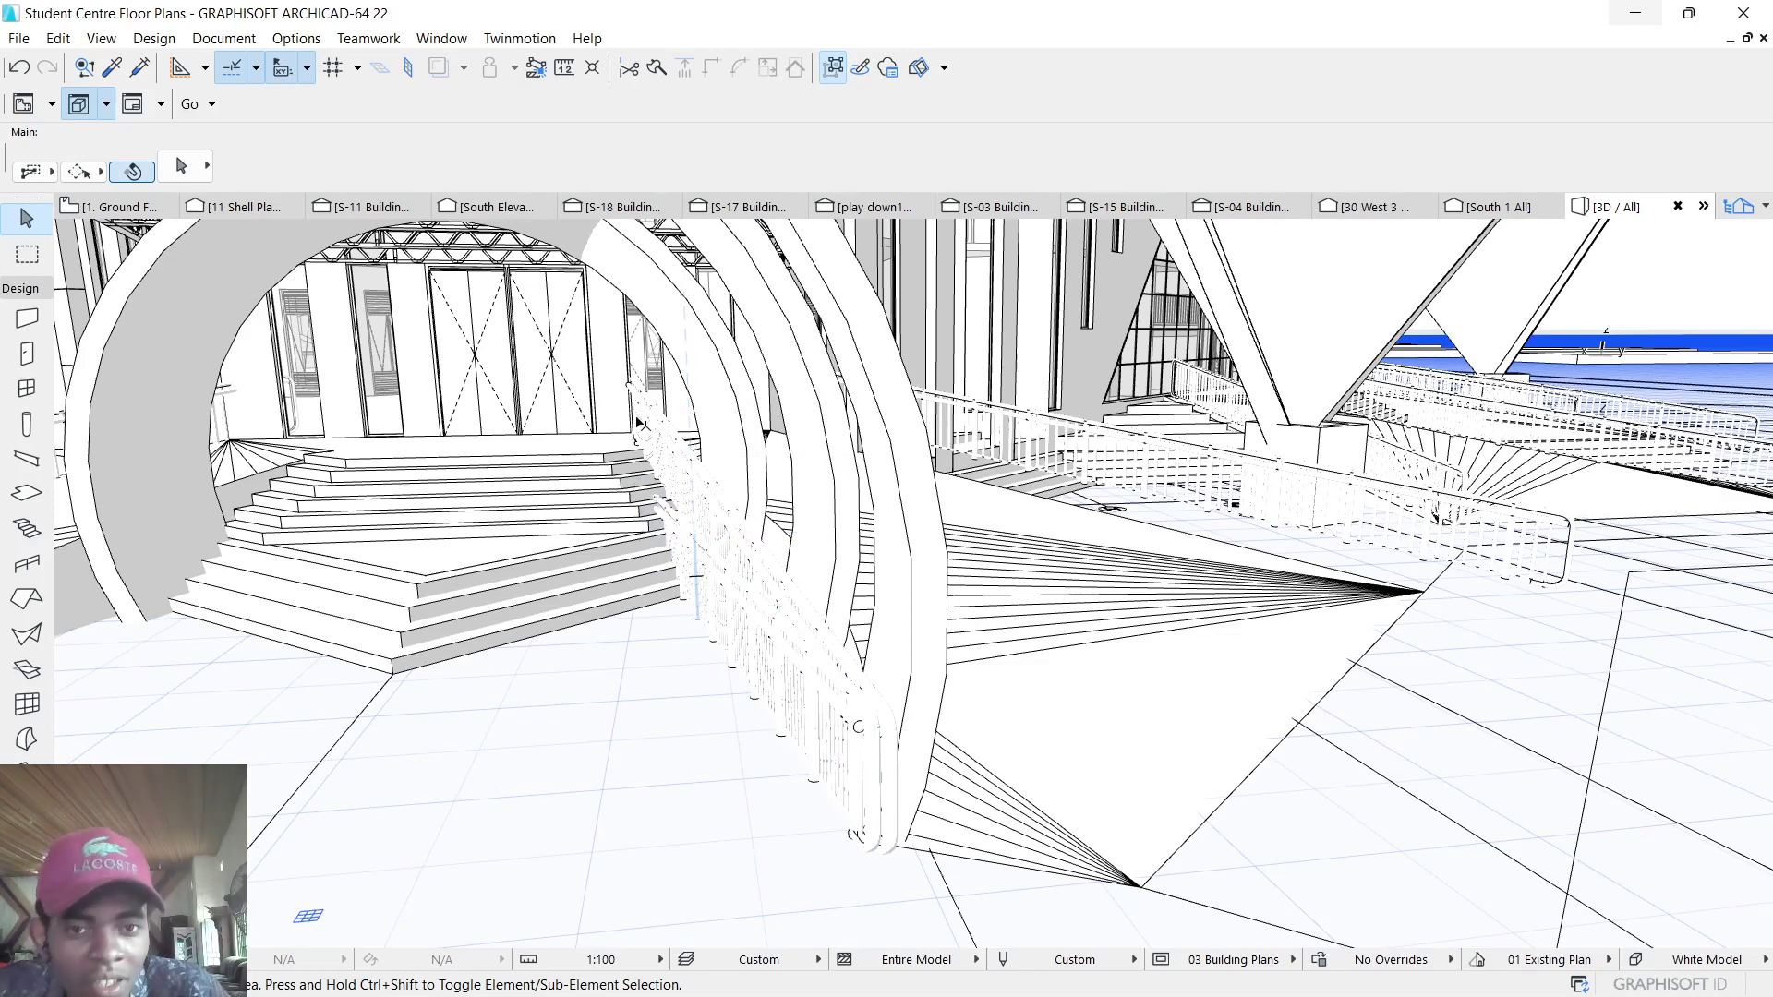
left_click(688, 606)
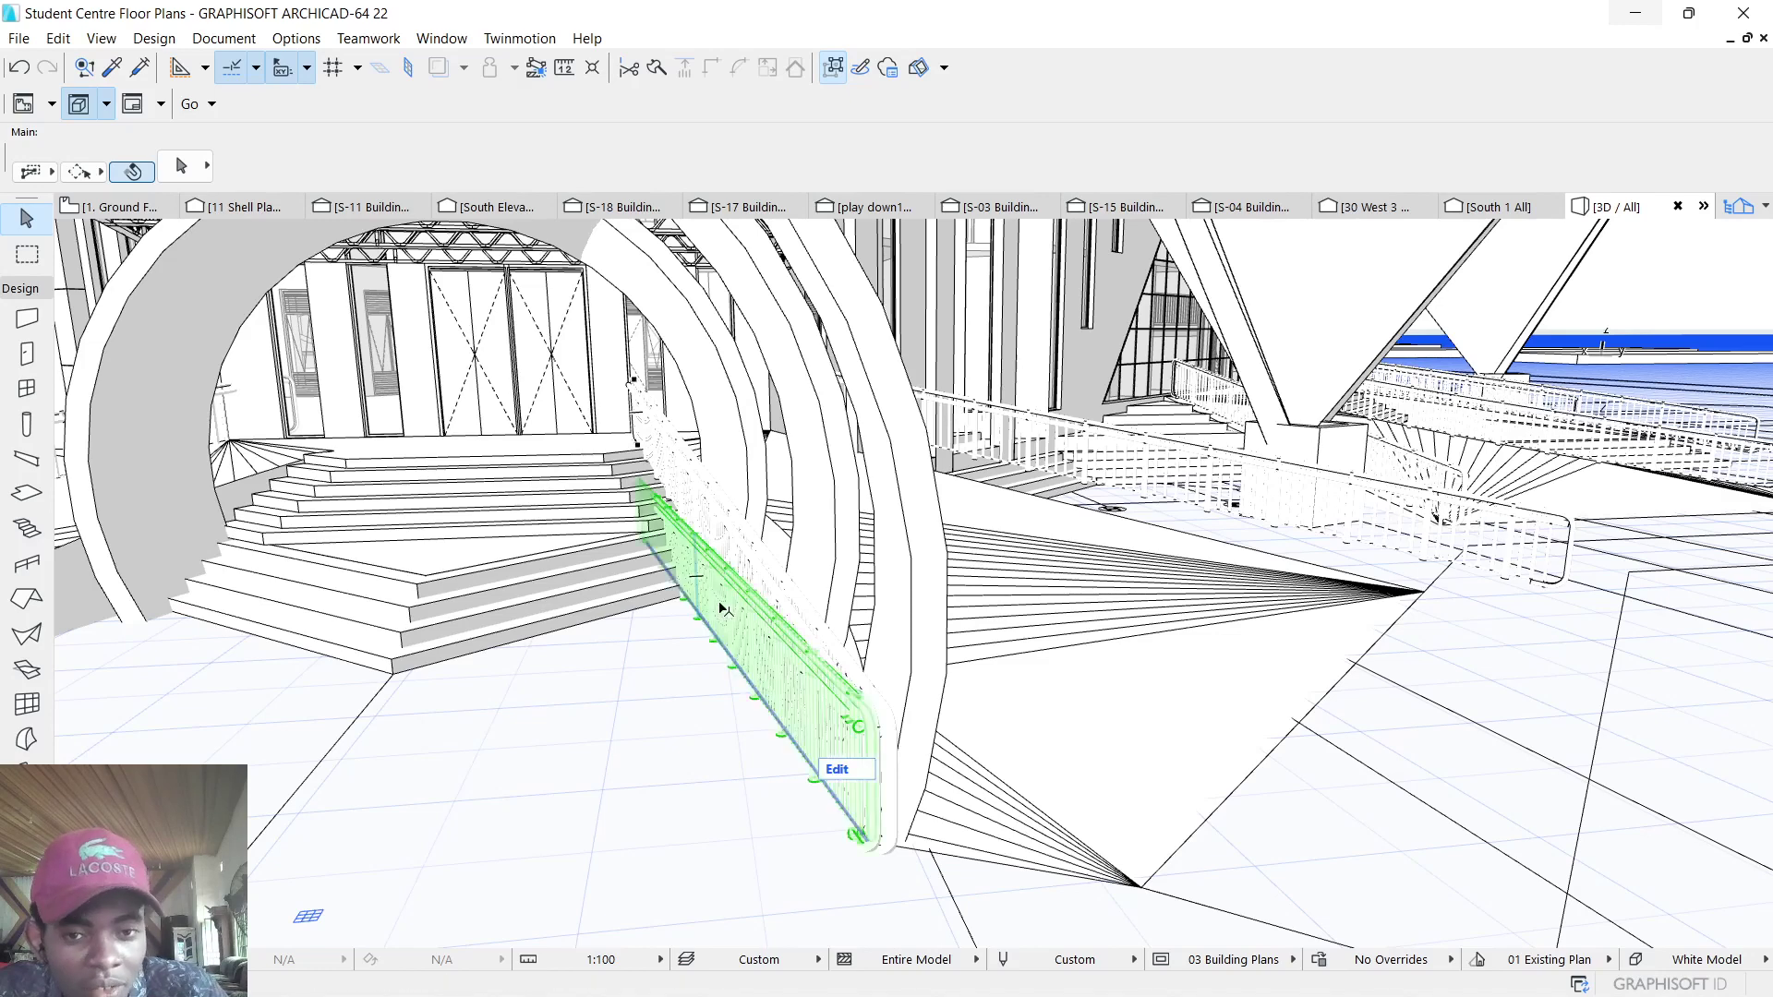
left_click(745, 544)
left_click(755, 631)
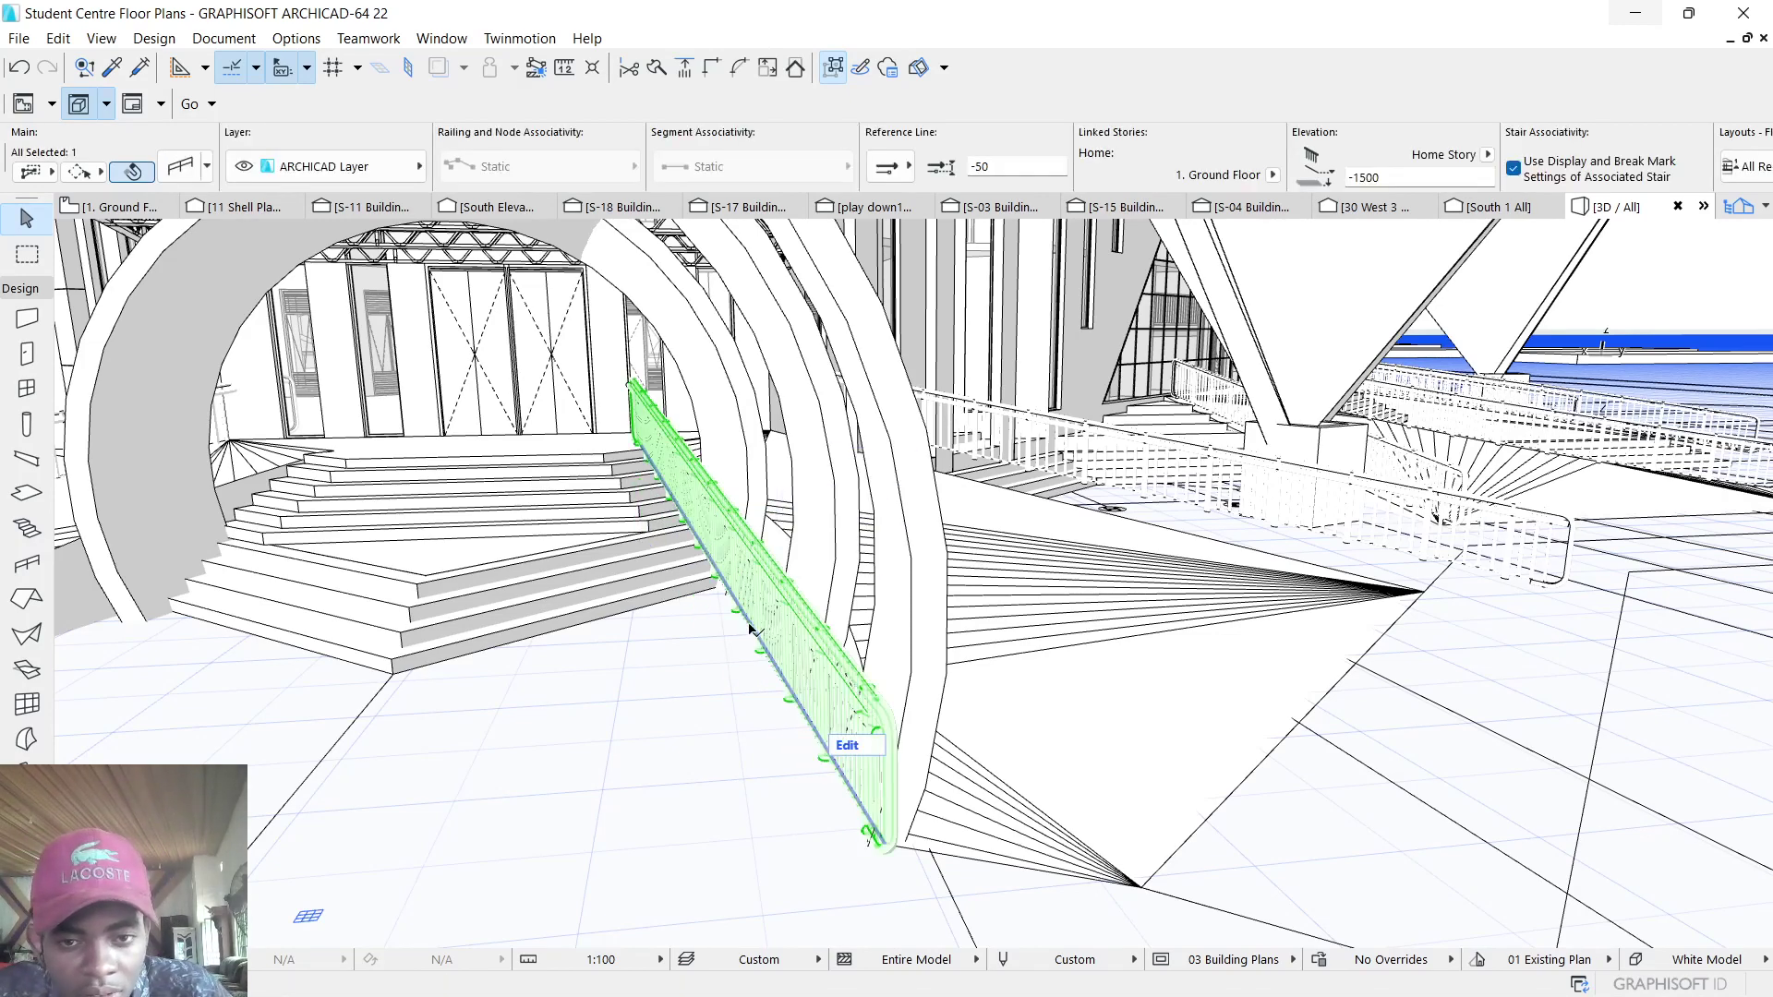
mouse_move(756, 630)
middle_mouse_down("shift")
mouse_move(832, 596)
mouse_move(709, 604)
middle_mouse_up("shift")
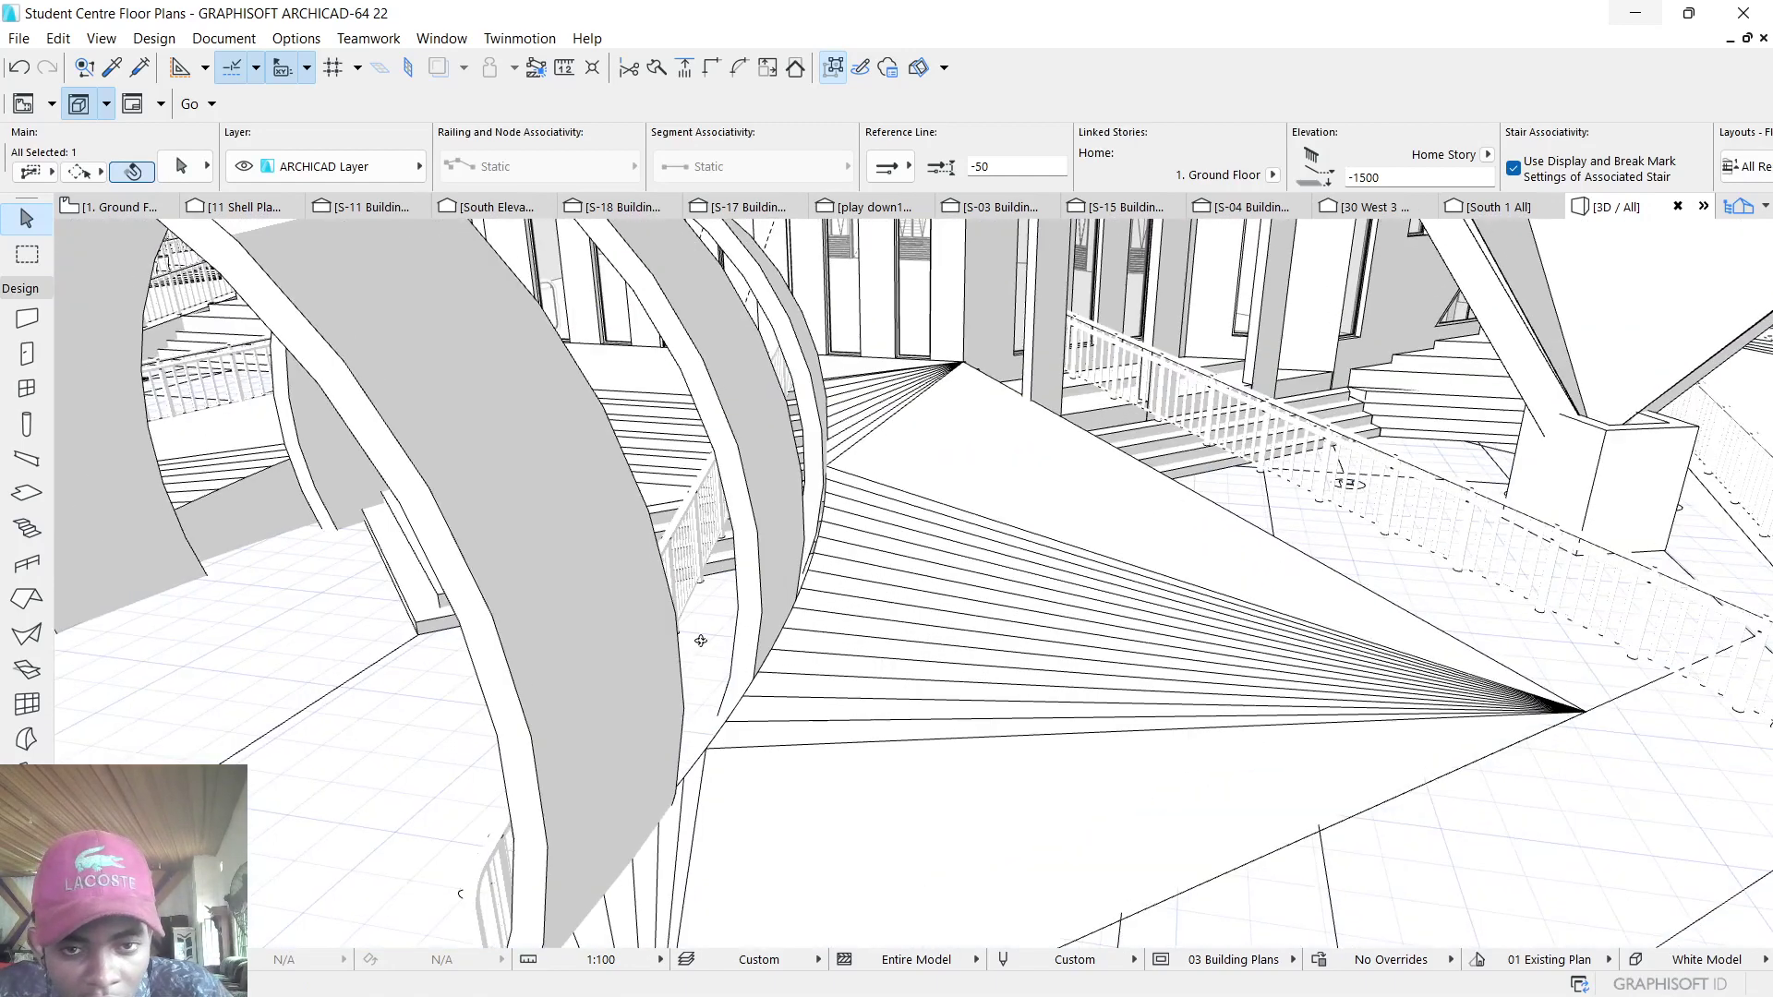
Step: Stretch a railing node and bend the segment to follow the curved ramp edge
left_click(704, 603)
left_click(775, 710)
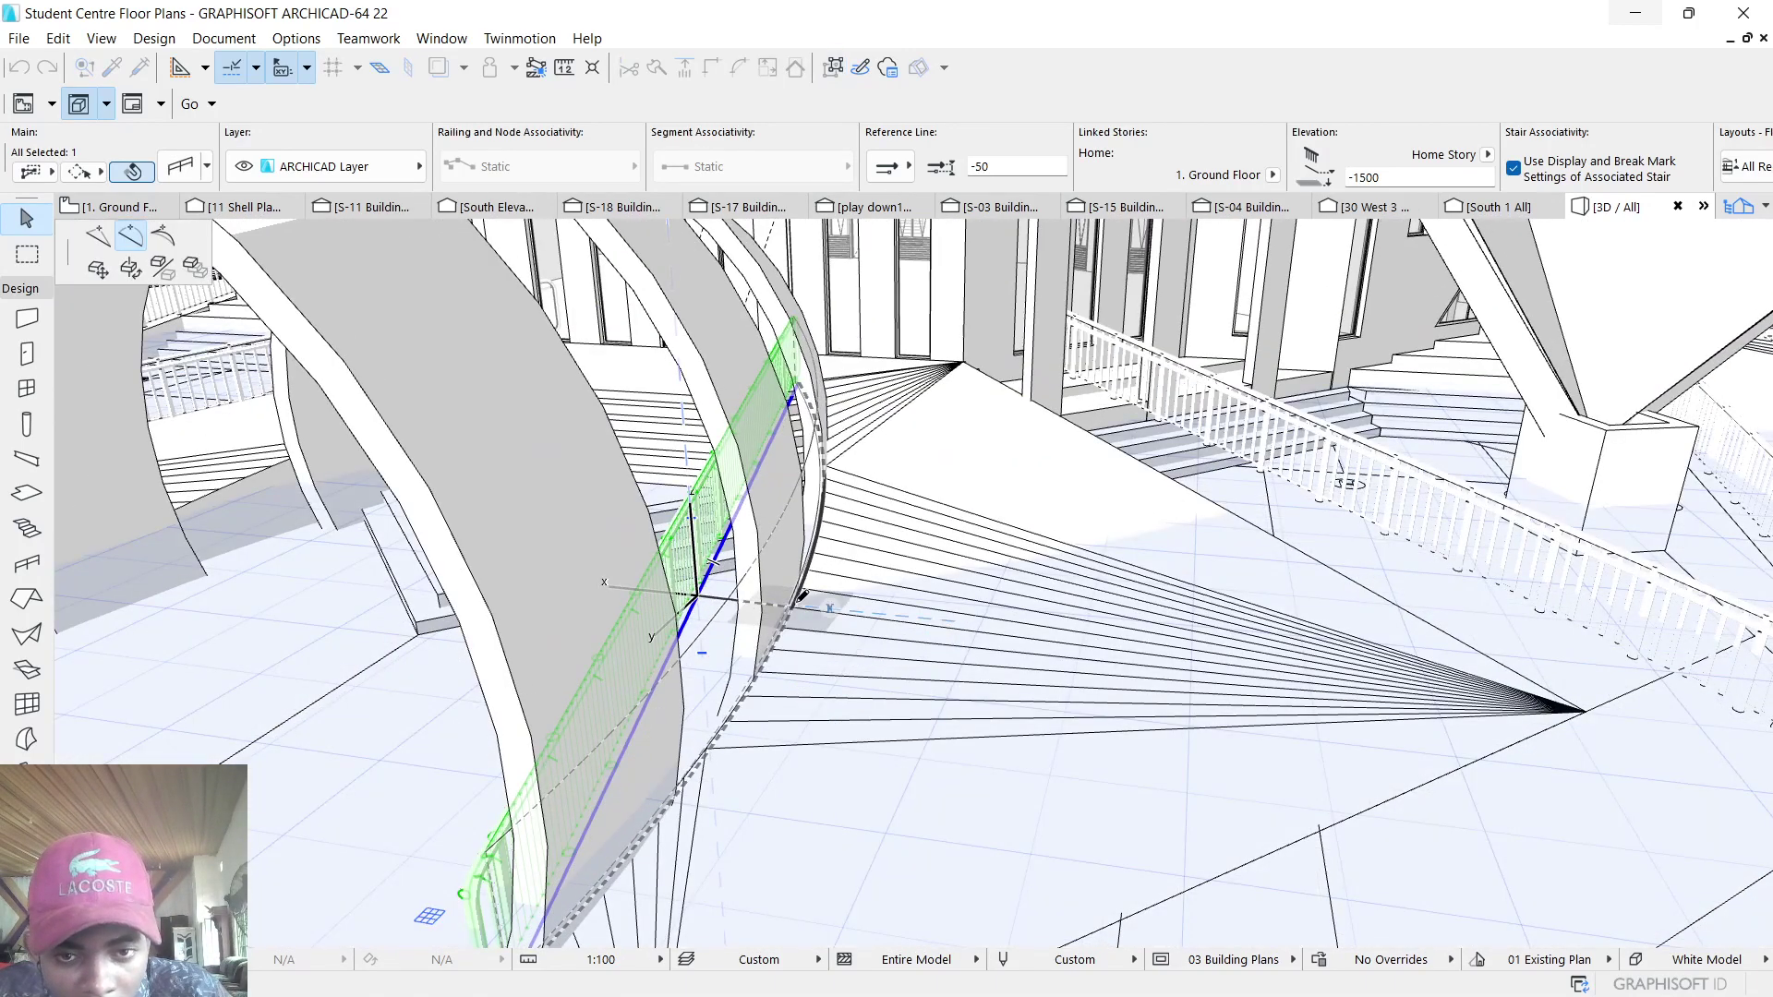
scroll(783, 631, "up", 4)
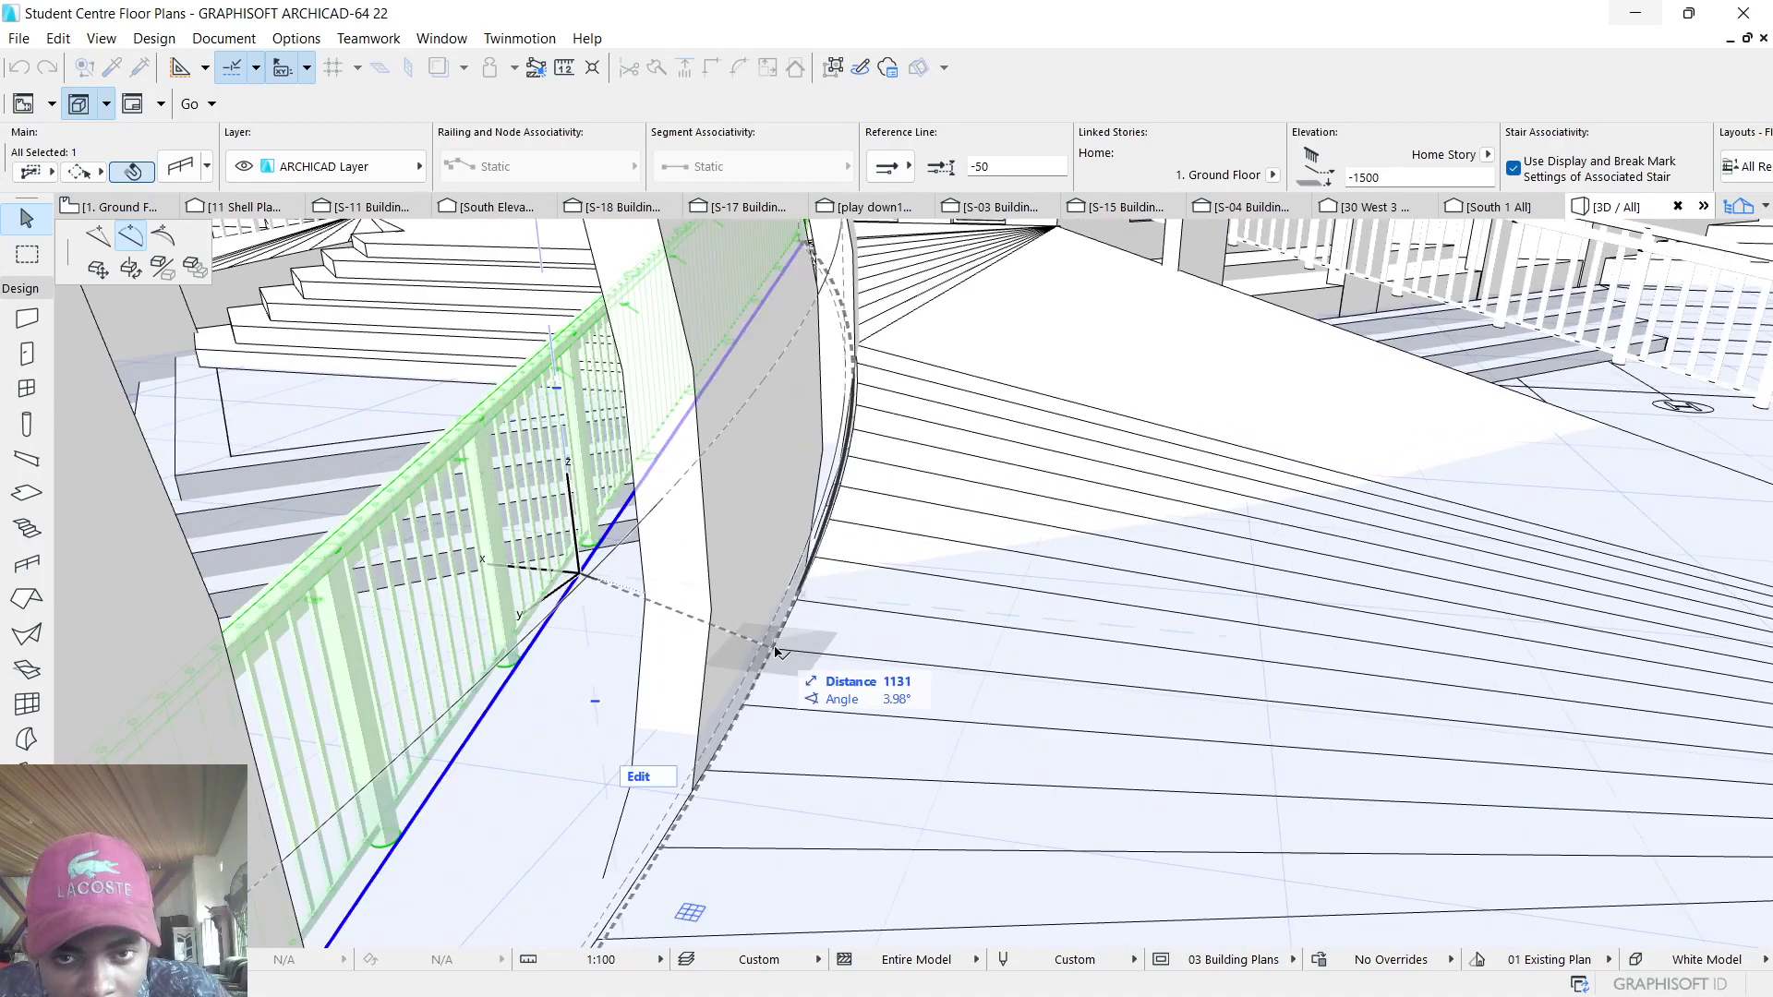
left_click(774, 647)
scroll(774, 646, "down", 4)
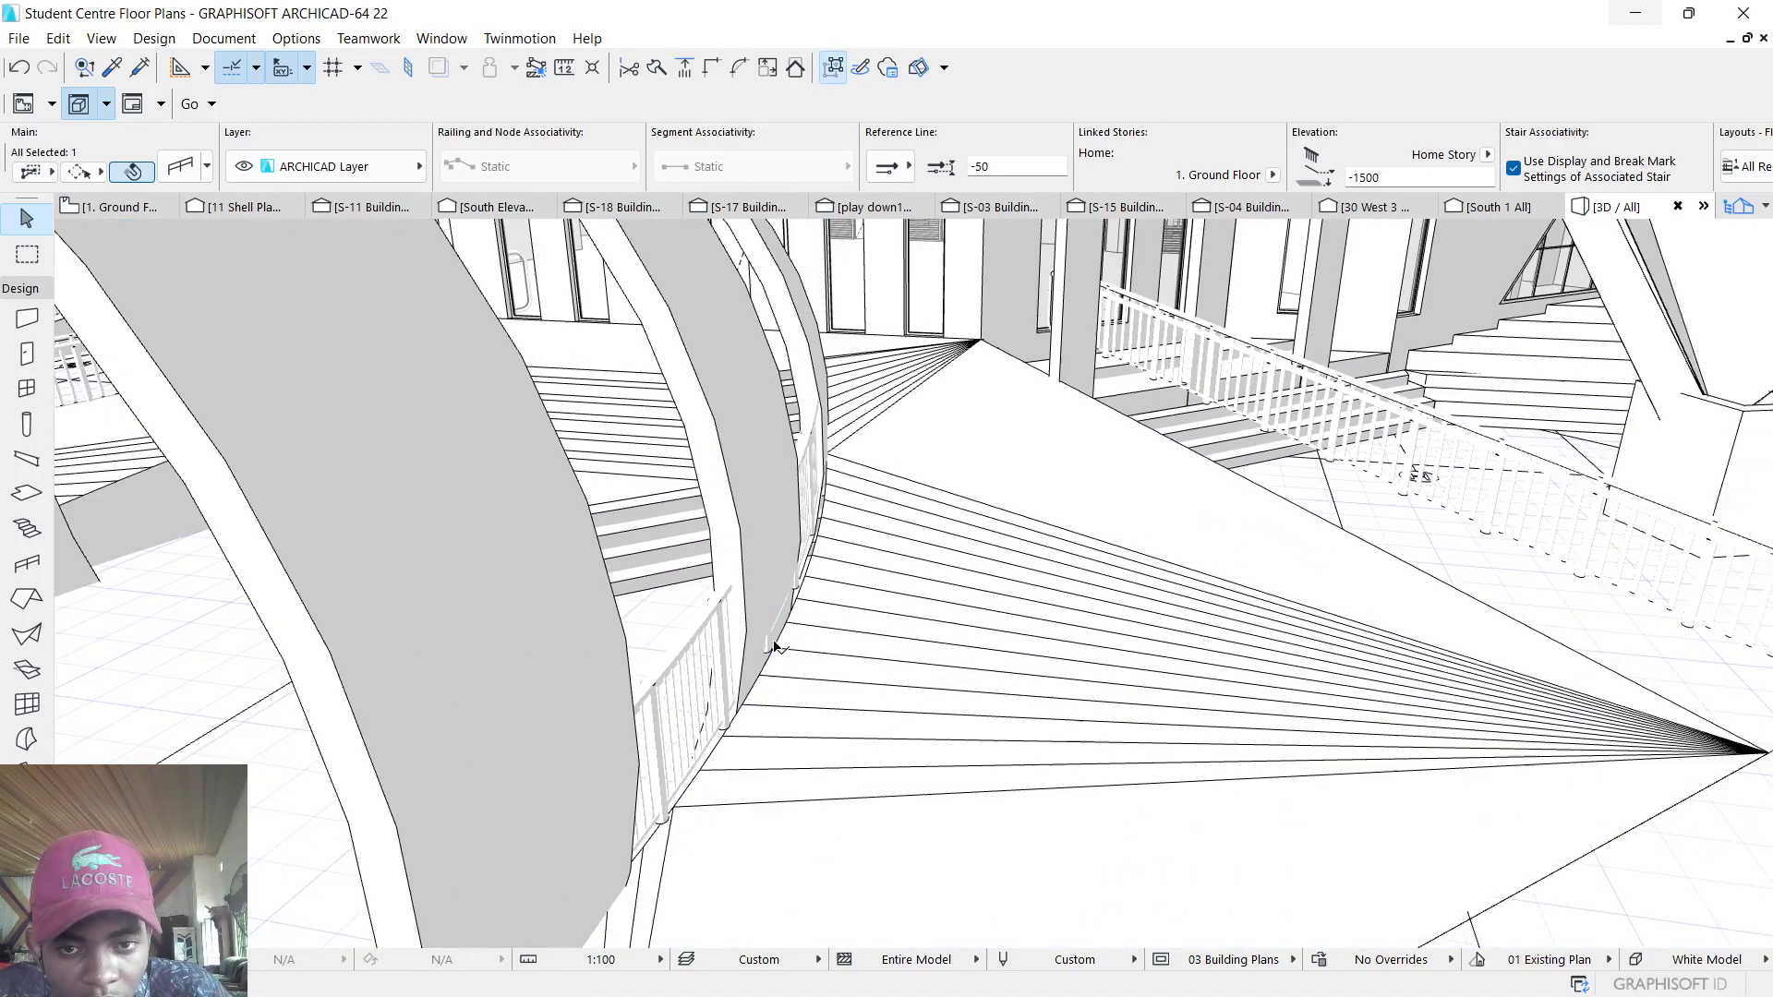
scroll(798, 658, "down", 3)
mouse_move(798, 657)
middle_mouse_down("shift")
mouse_move(854, 665)
mouse_move(913, 624)
mouse_move(870, 681)
mouse_move(811, 856)
middle_mouse_up("shift")
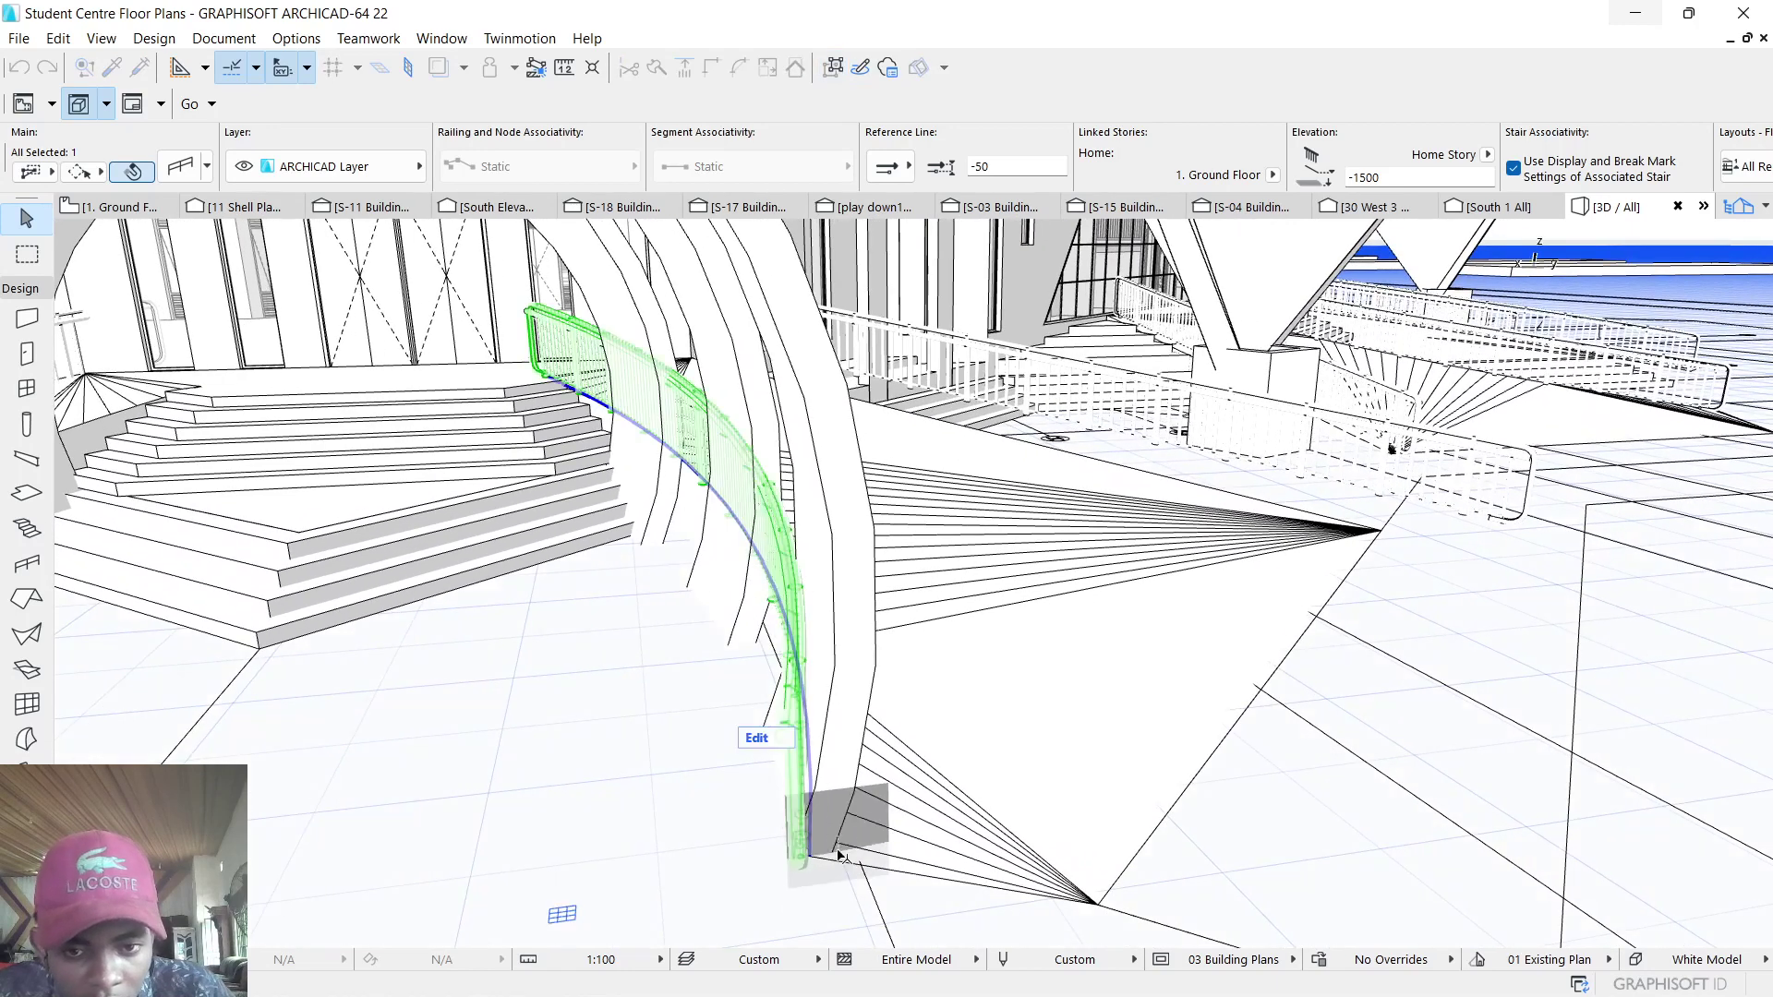
left_click_drag(811, 856, 860, 869)
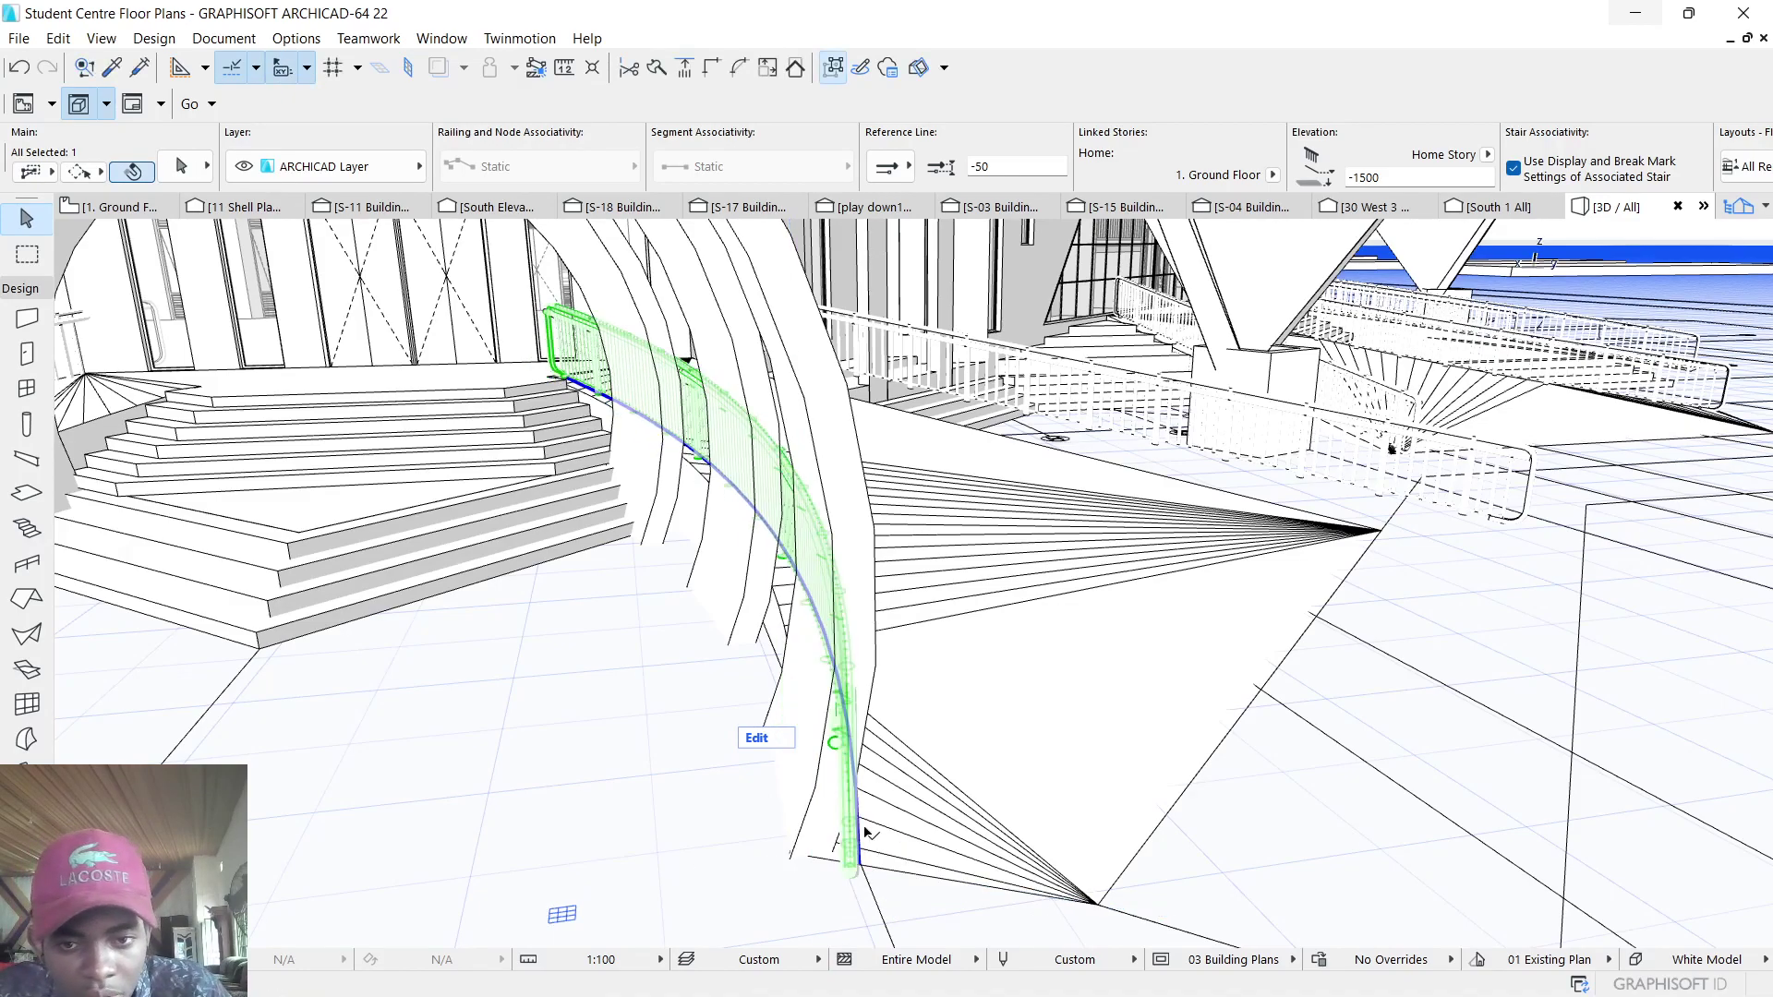
middle_click_drag(817, 774, 960, 800, "shift")
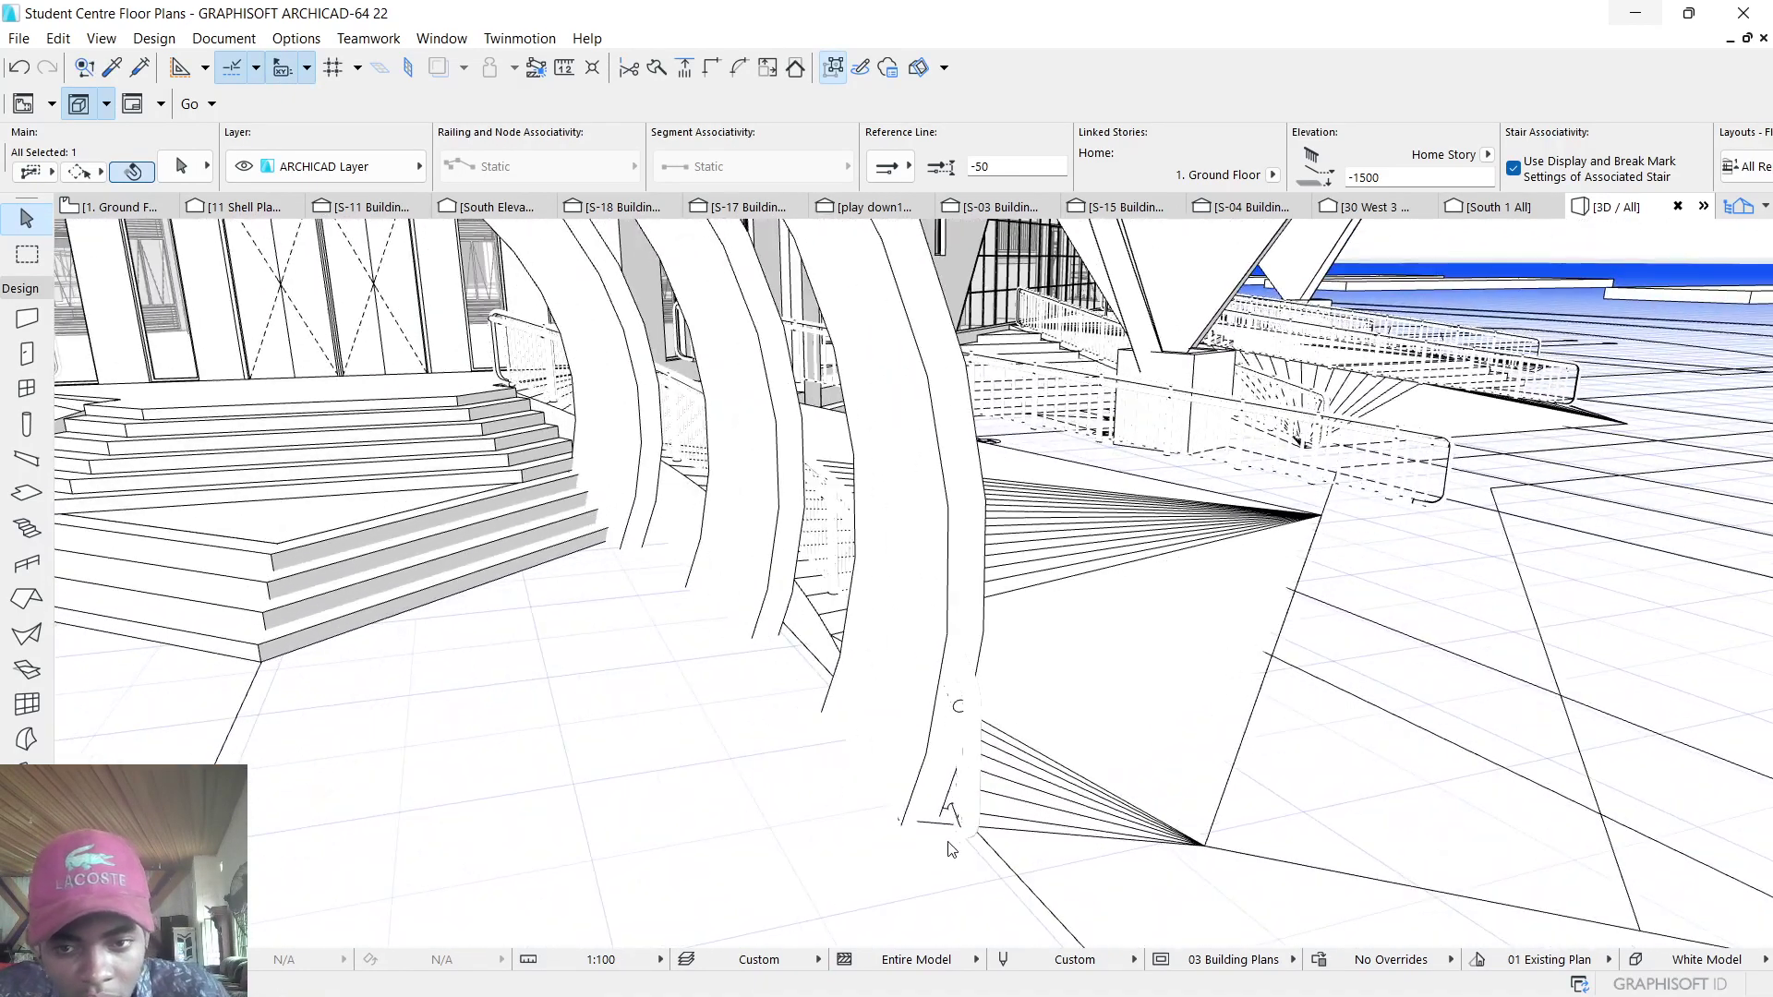
Step: Pull the railing's end node toward the ramp by Distance 150 so it reaches the ramp base
left_click(965, 829)
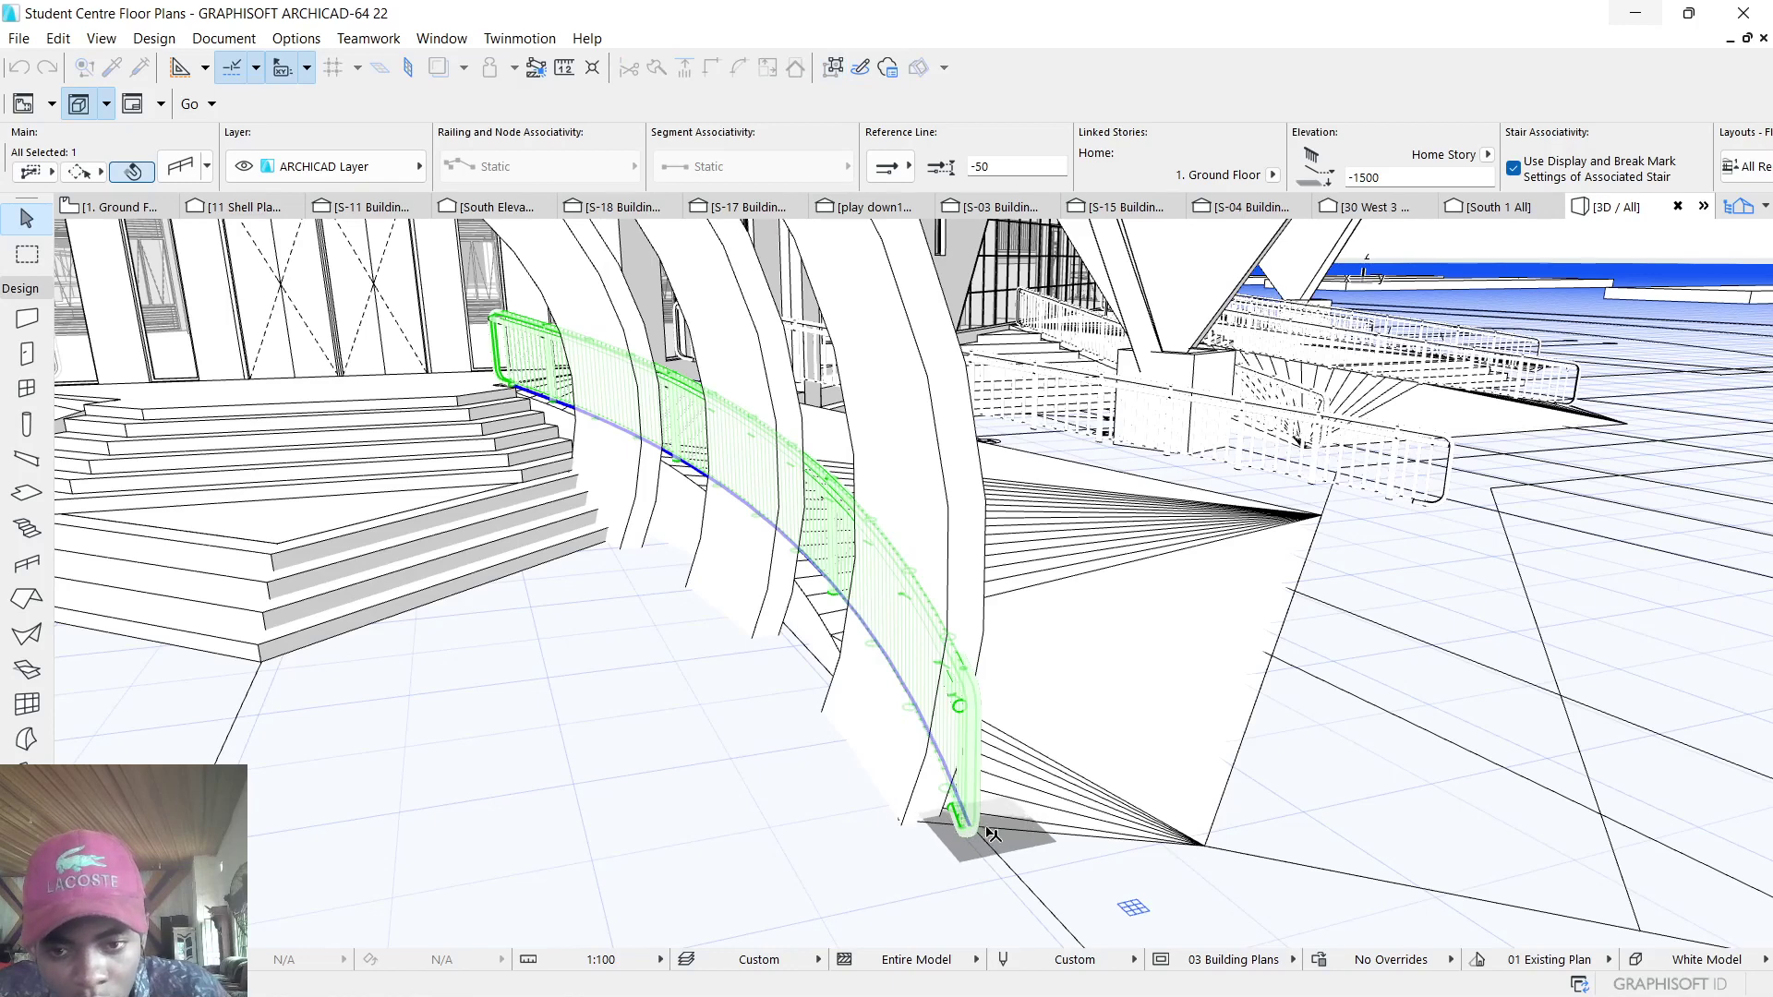
left_click_drag(992, 836, 1017, 835)
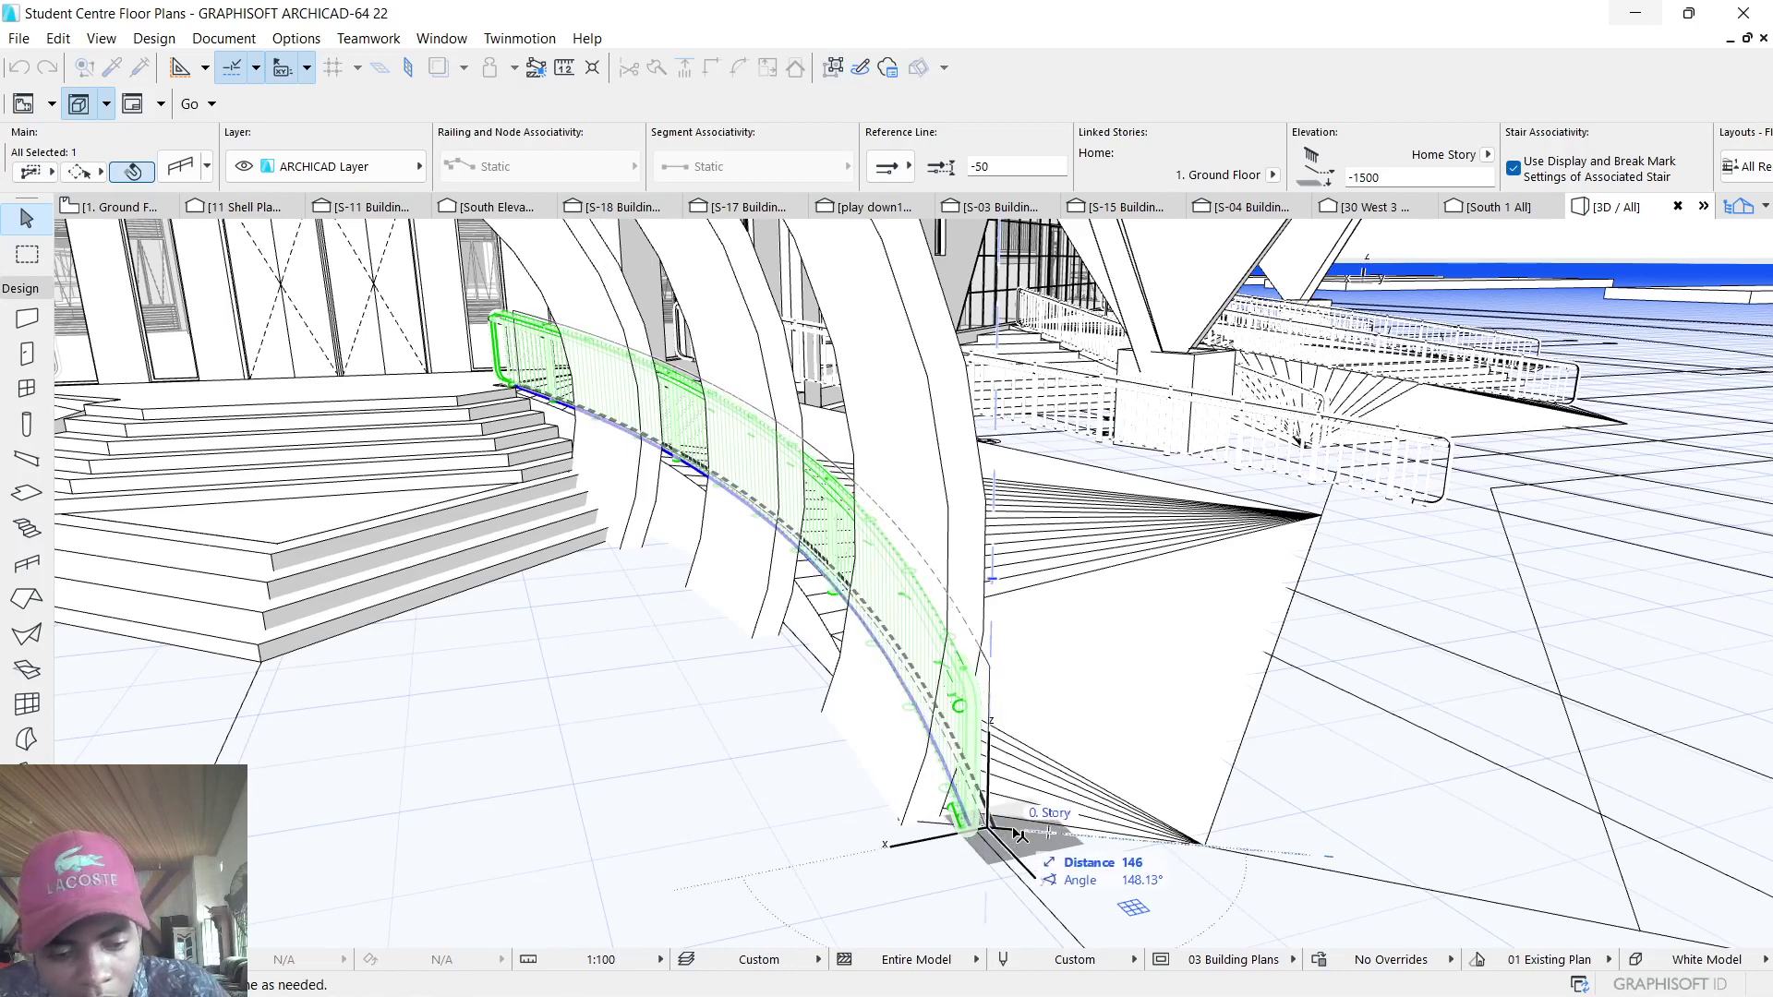
key("Return")
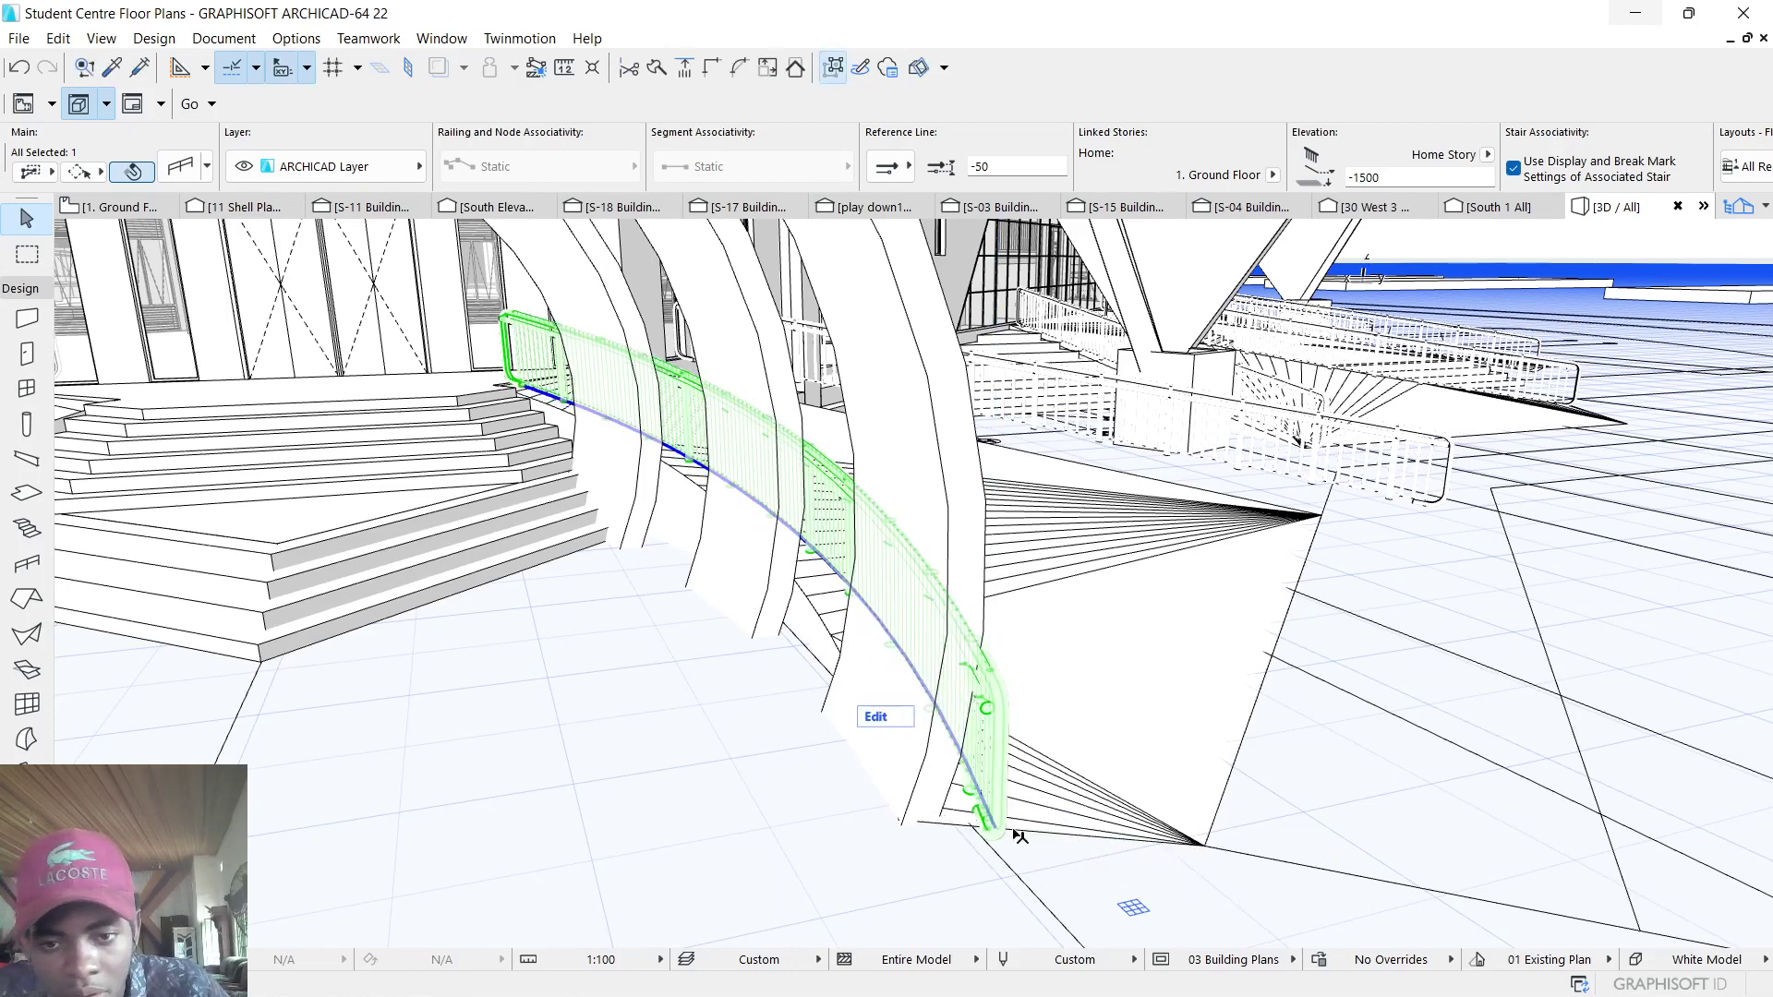
scroll(958, 801, "down", 3)
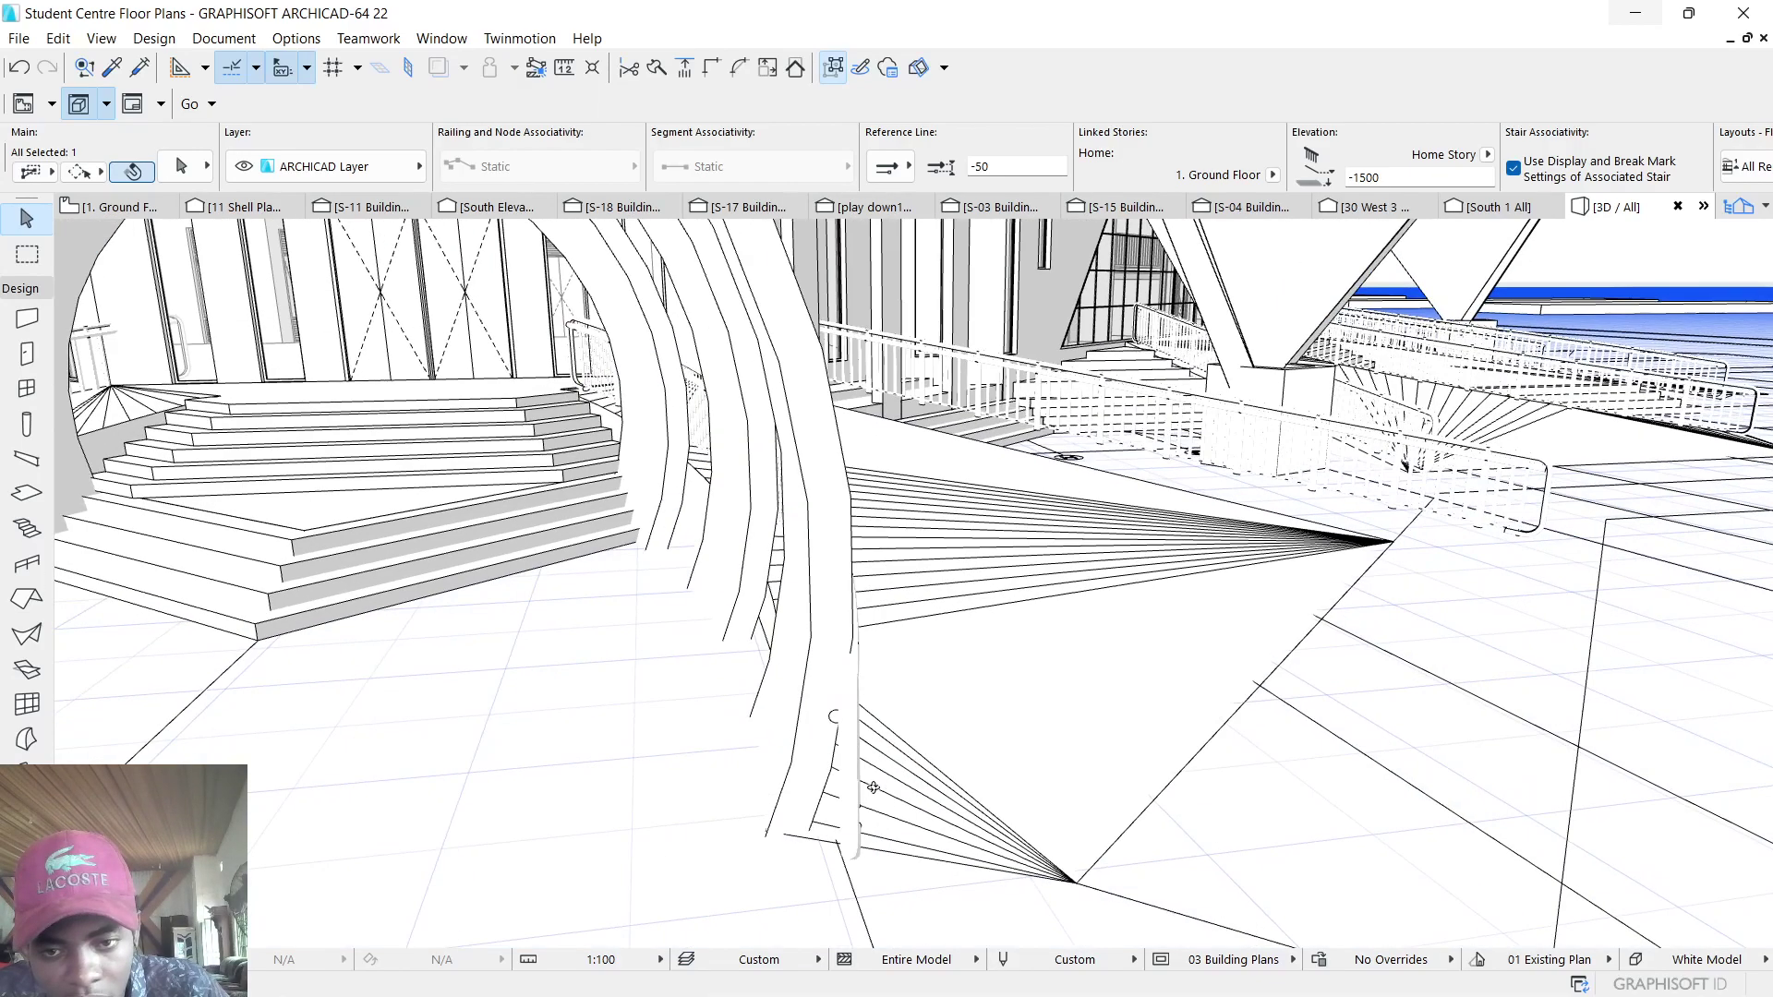
middle_click_drag(831, 748, 652, 748, "shift")
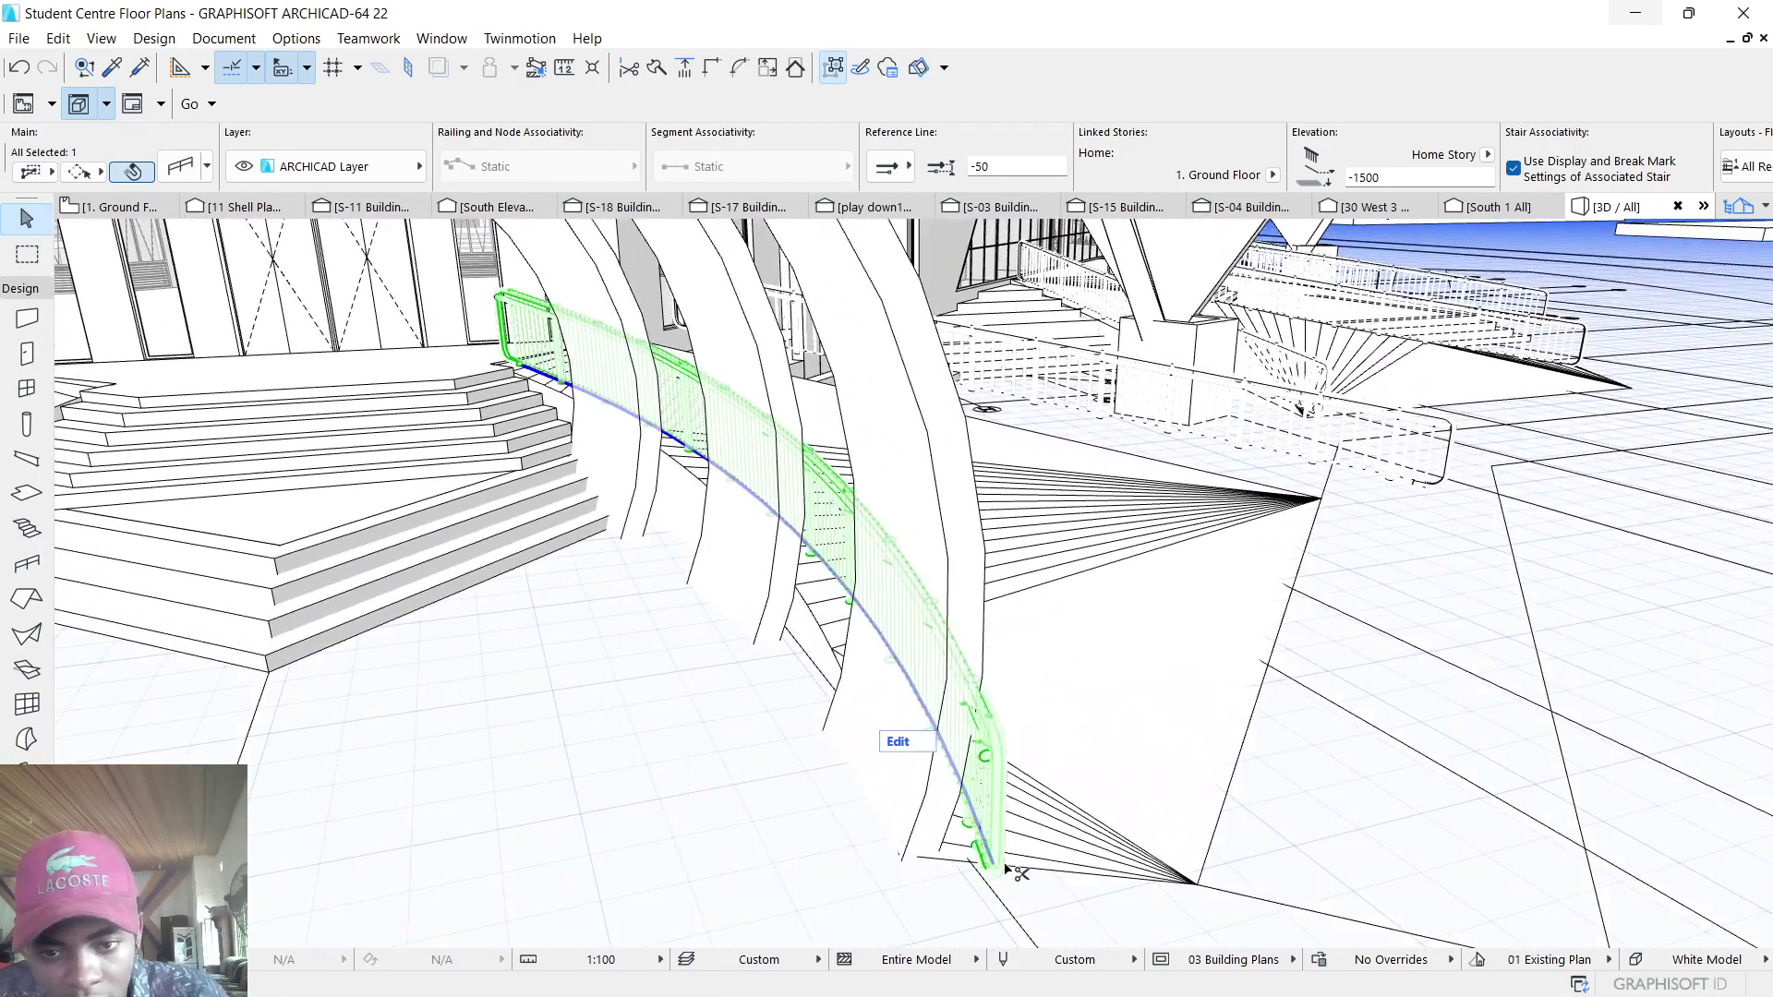
left_click(1017, 873)
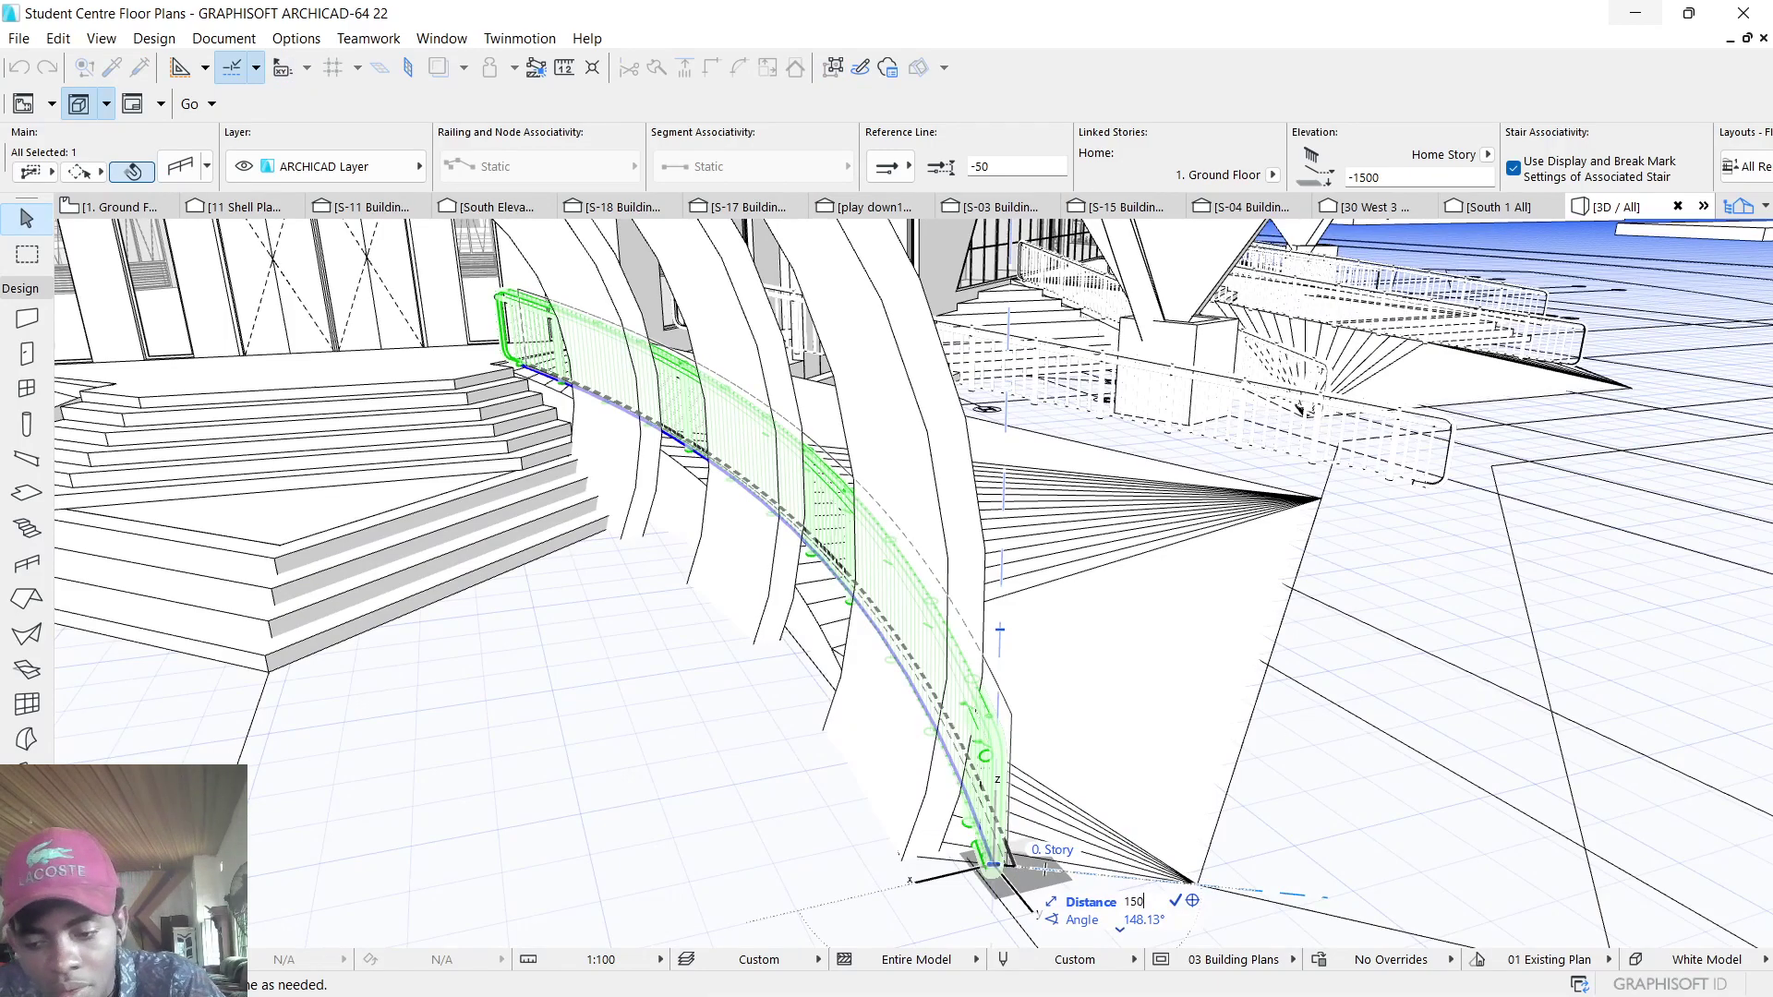
left_click(1019, 869)
mouse_move(969, 831)
middle_mouse_down("shift")
mouse_move(791, 845)
mouse_move(831, 666)
middle_mouse_up("shift")
Step: Review the curved railing around the entrance ramp, deselect it and return to the ground floor plan
left_click(914, 540)
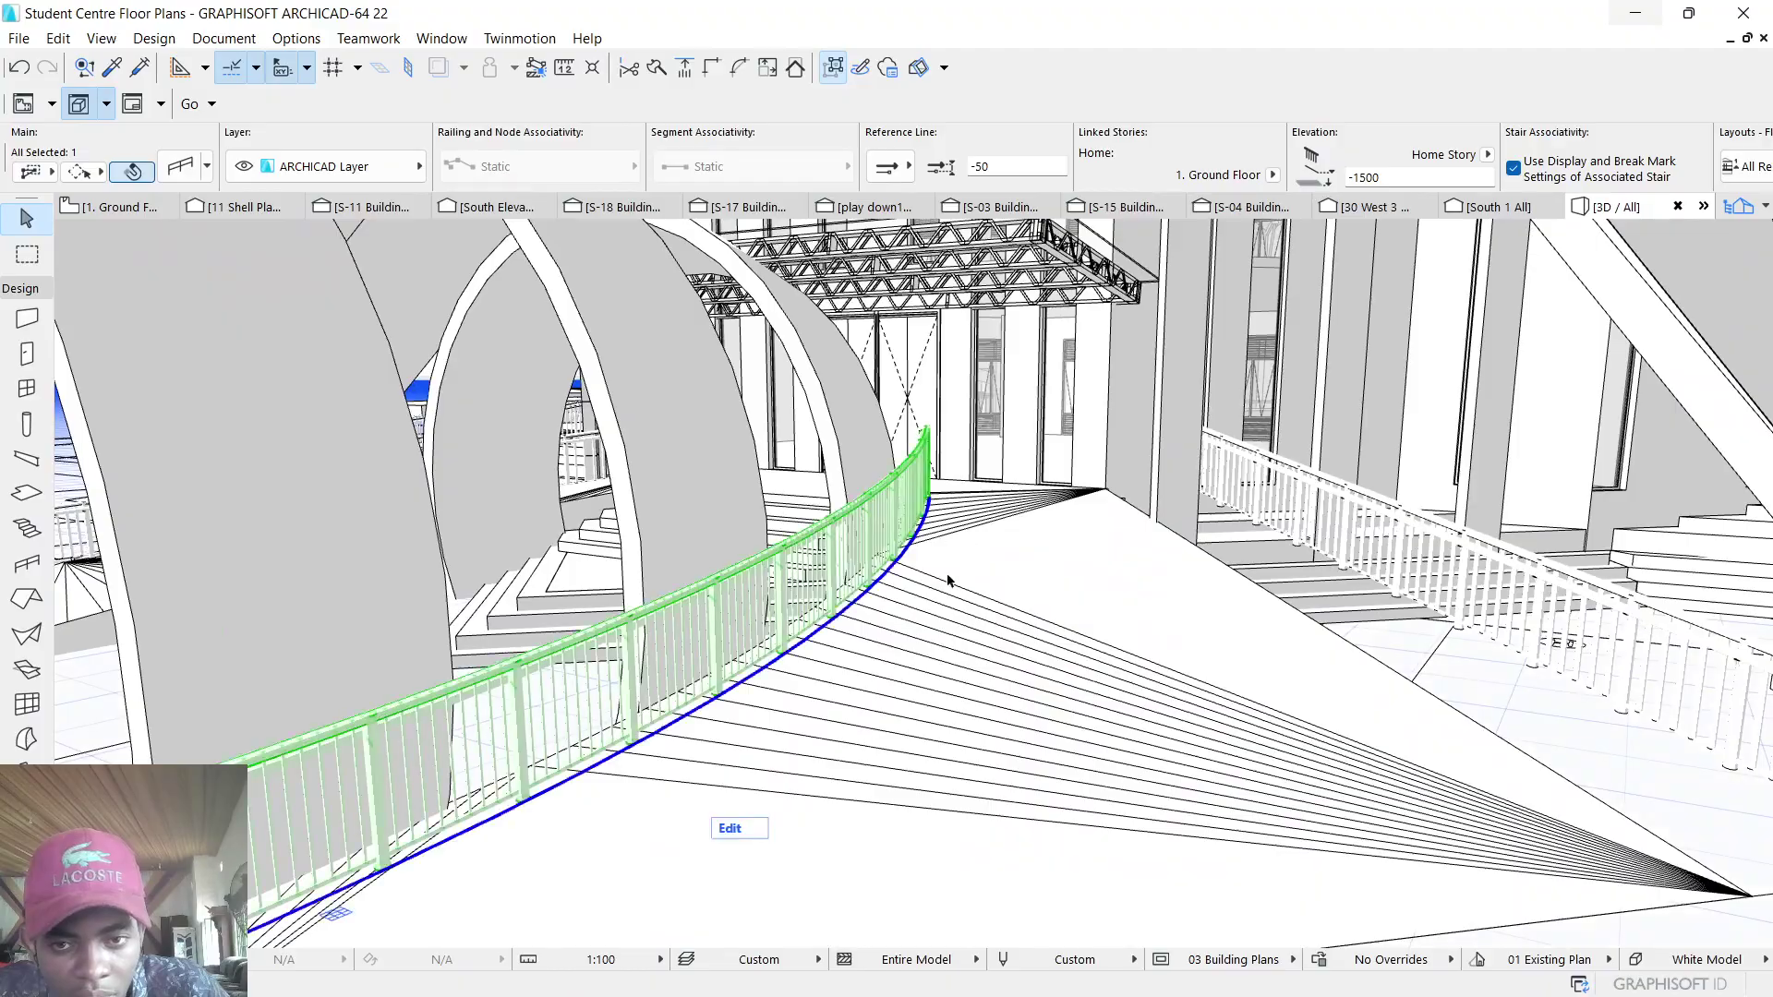
scroll(948, 582, "up", 4)
scroll(915, 583, "up", 3)
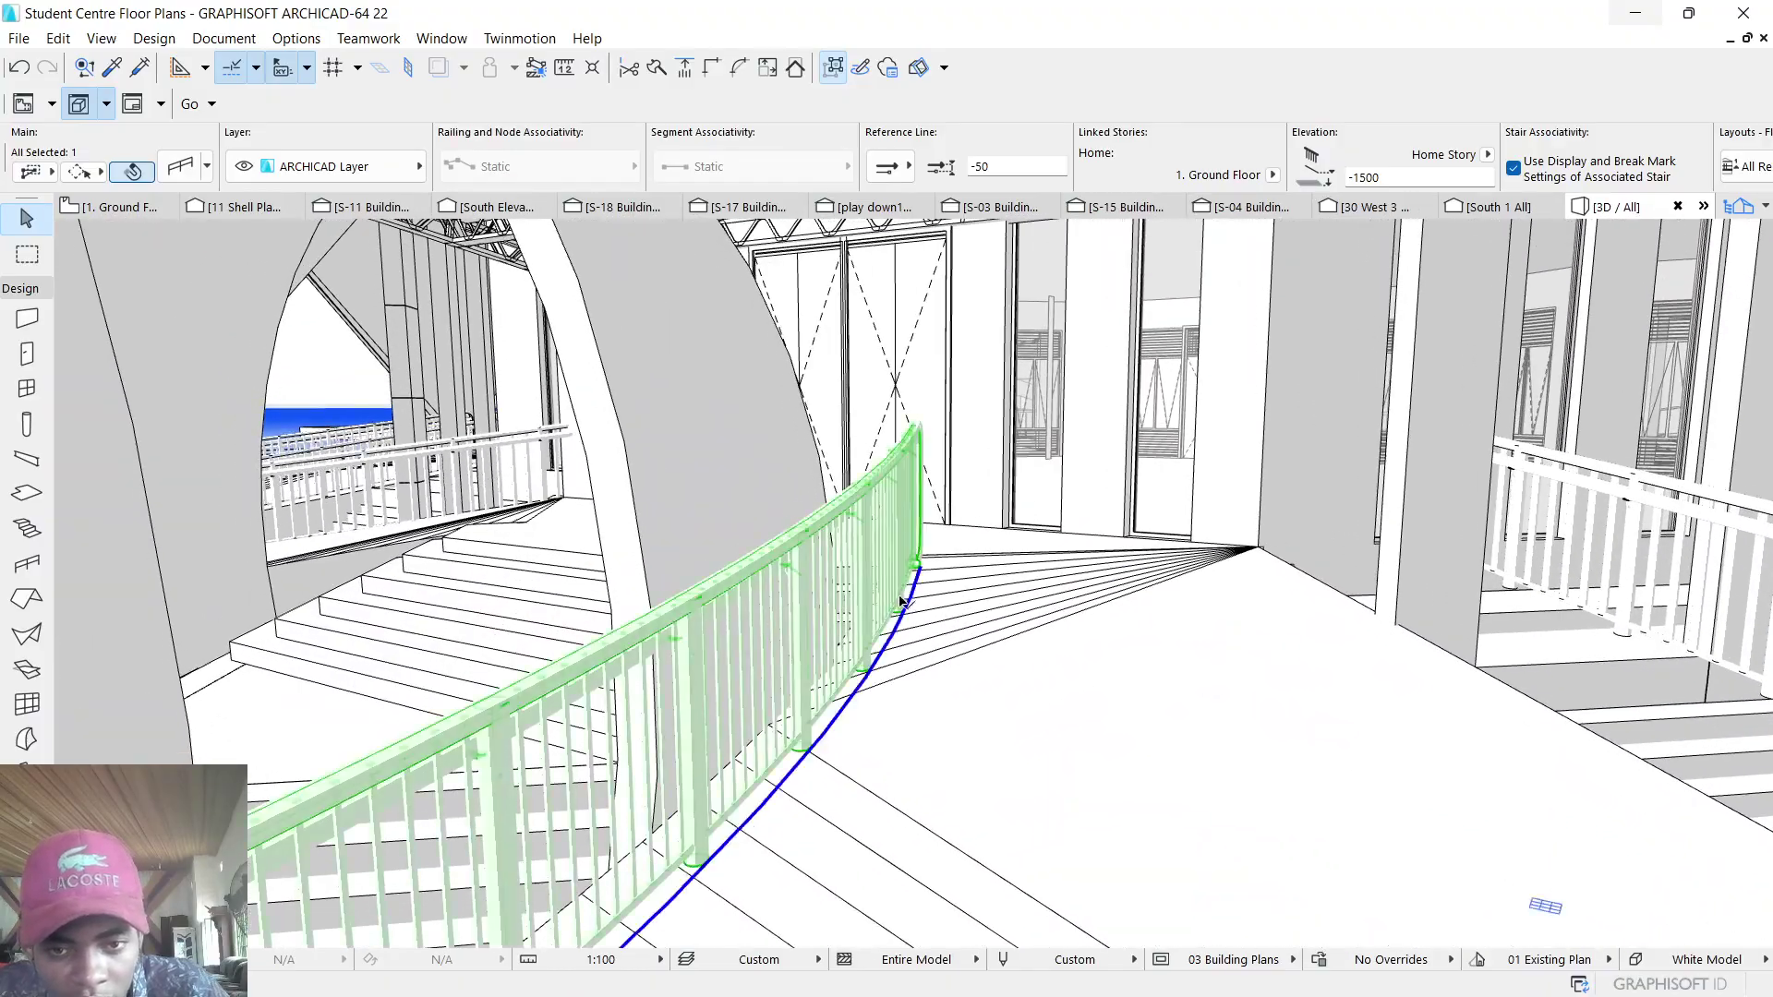
mouse_move(901, 603)
middle_mouse_down("shift")
mouse_move(1298, 628)
mouse_move(785, 669)
mouse_move(997, 678)
middle_mouse_up("shift")
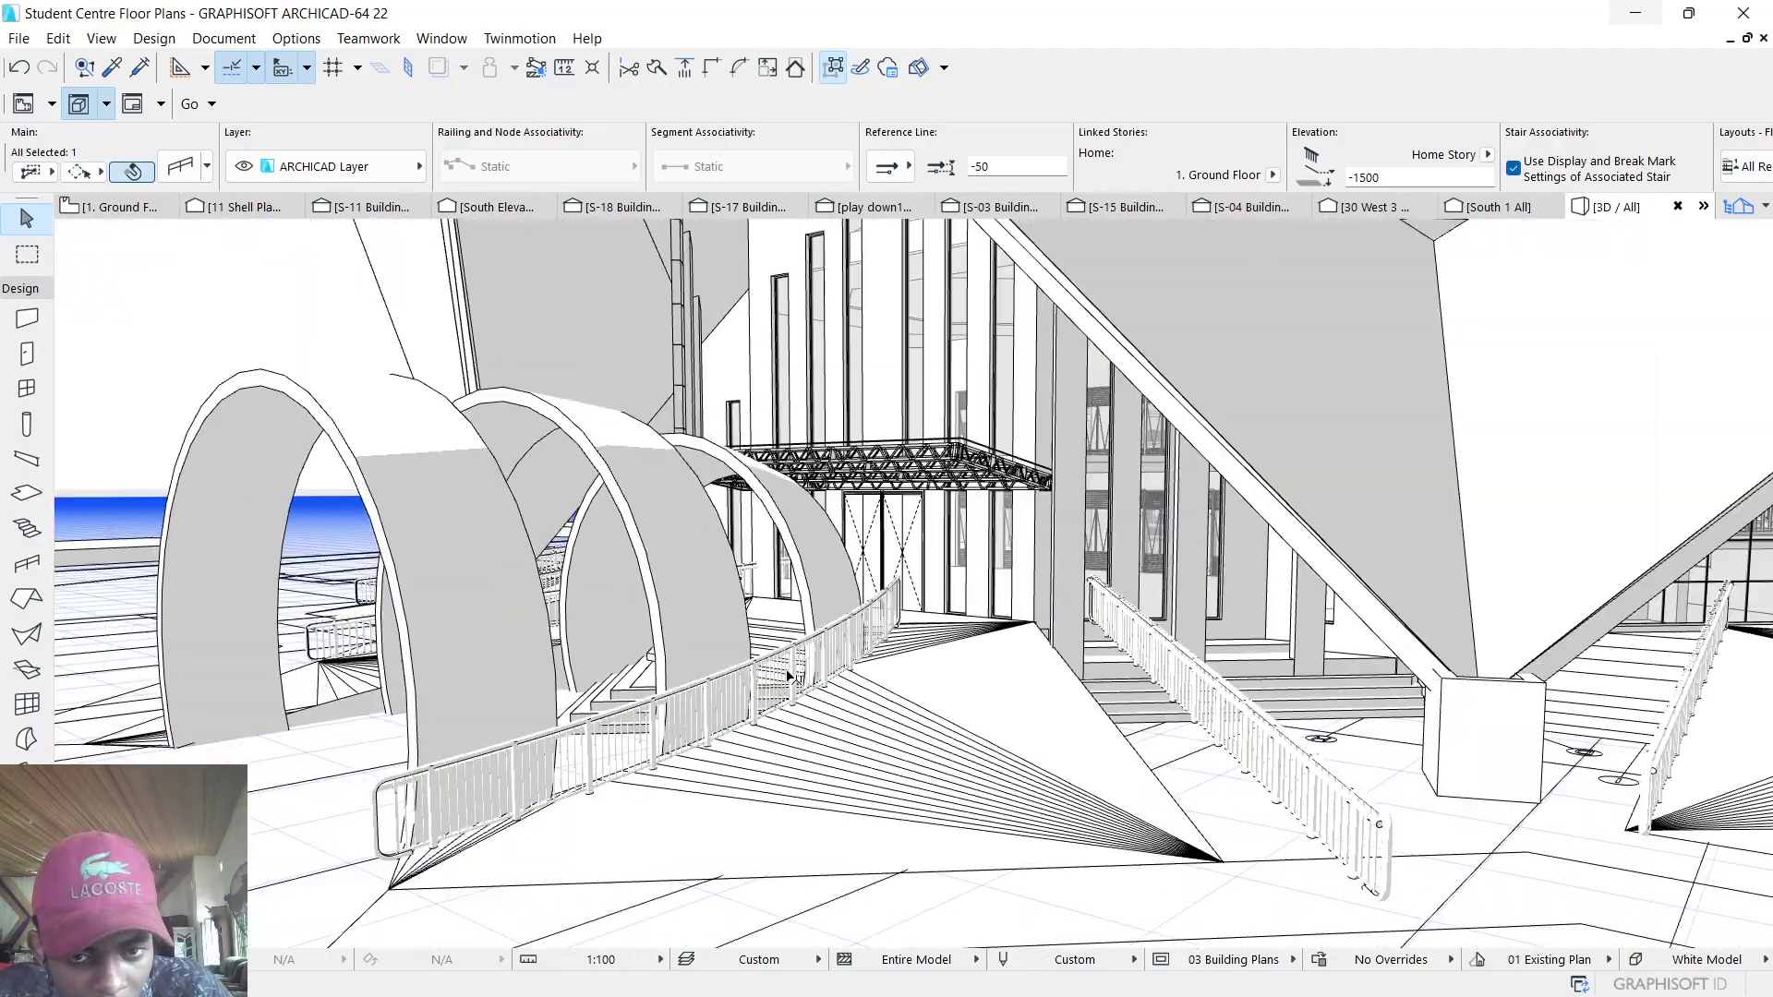
left_click(1004, 682)
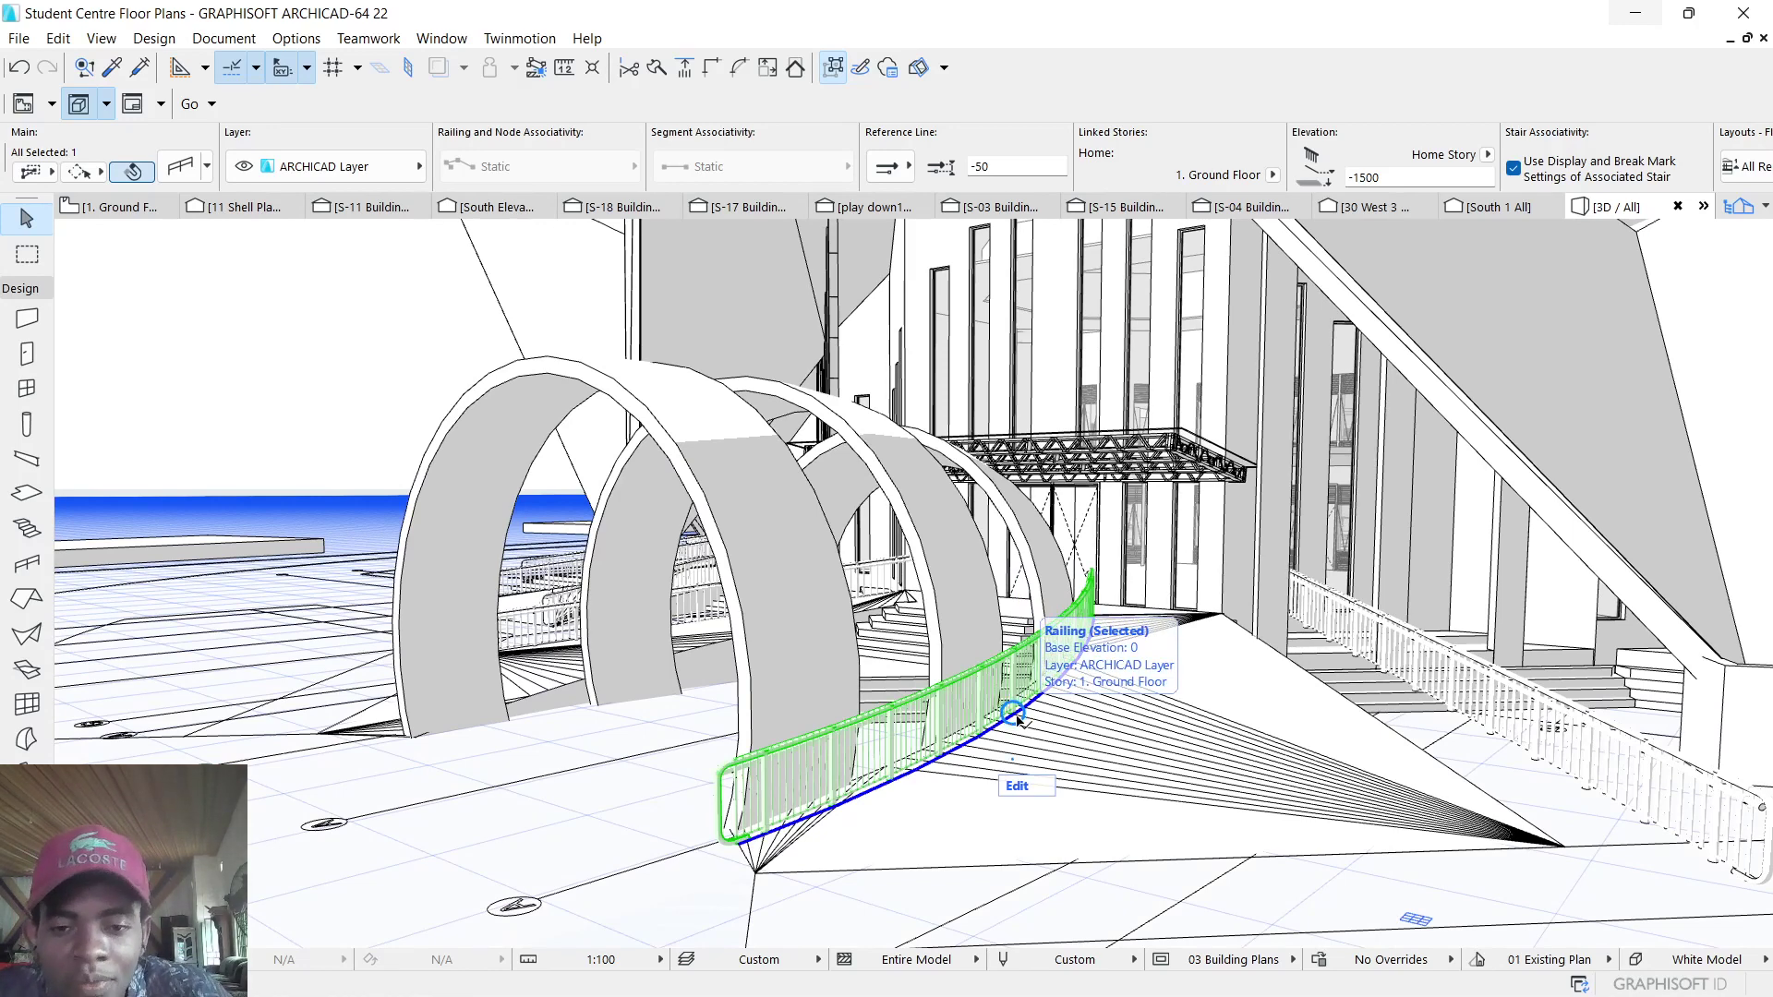
middle_click_drag(1018, 717, 963, 663, "shift")
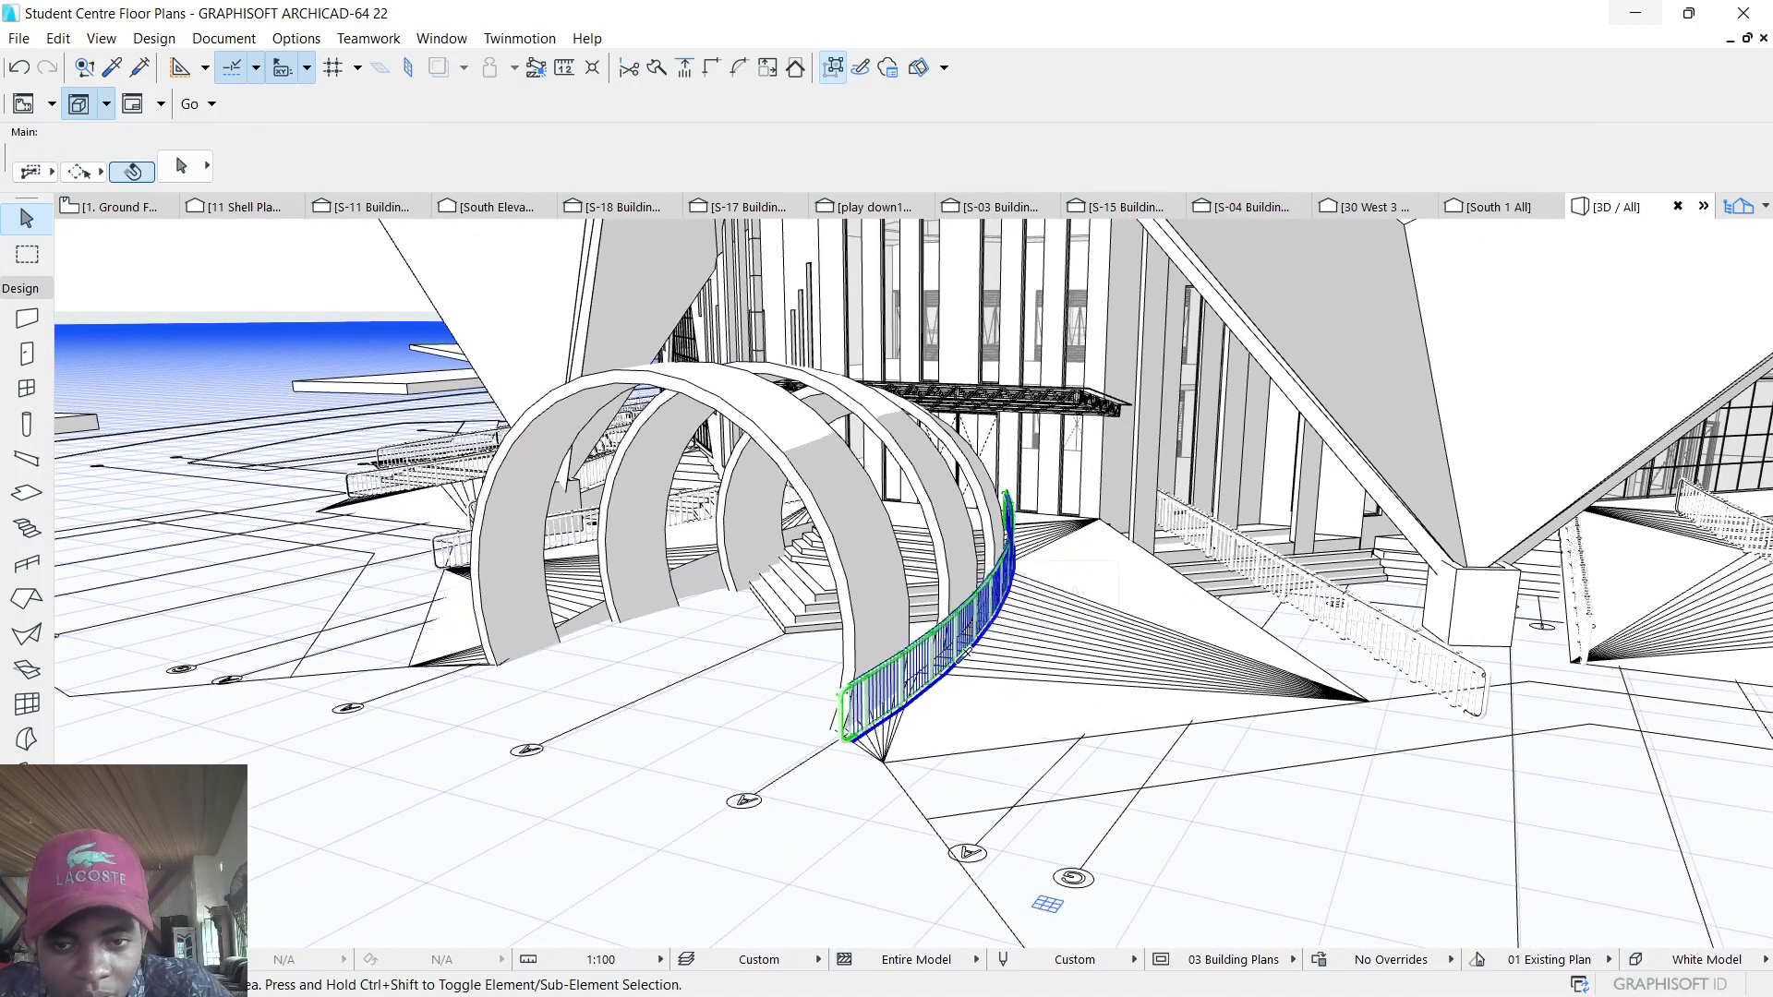
left_click(1067, 554)
middle_click_drag(1071, 595, 1071, 549, "shift")
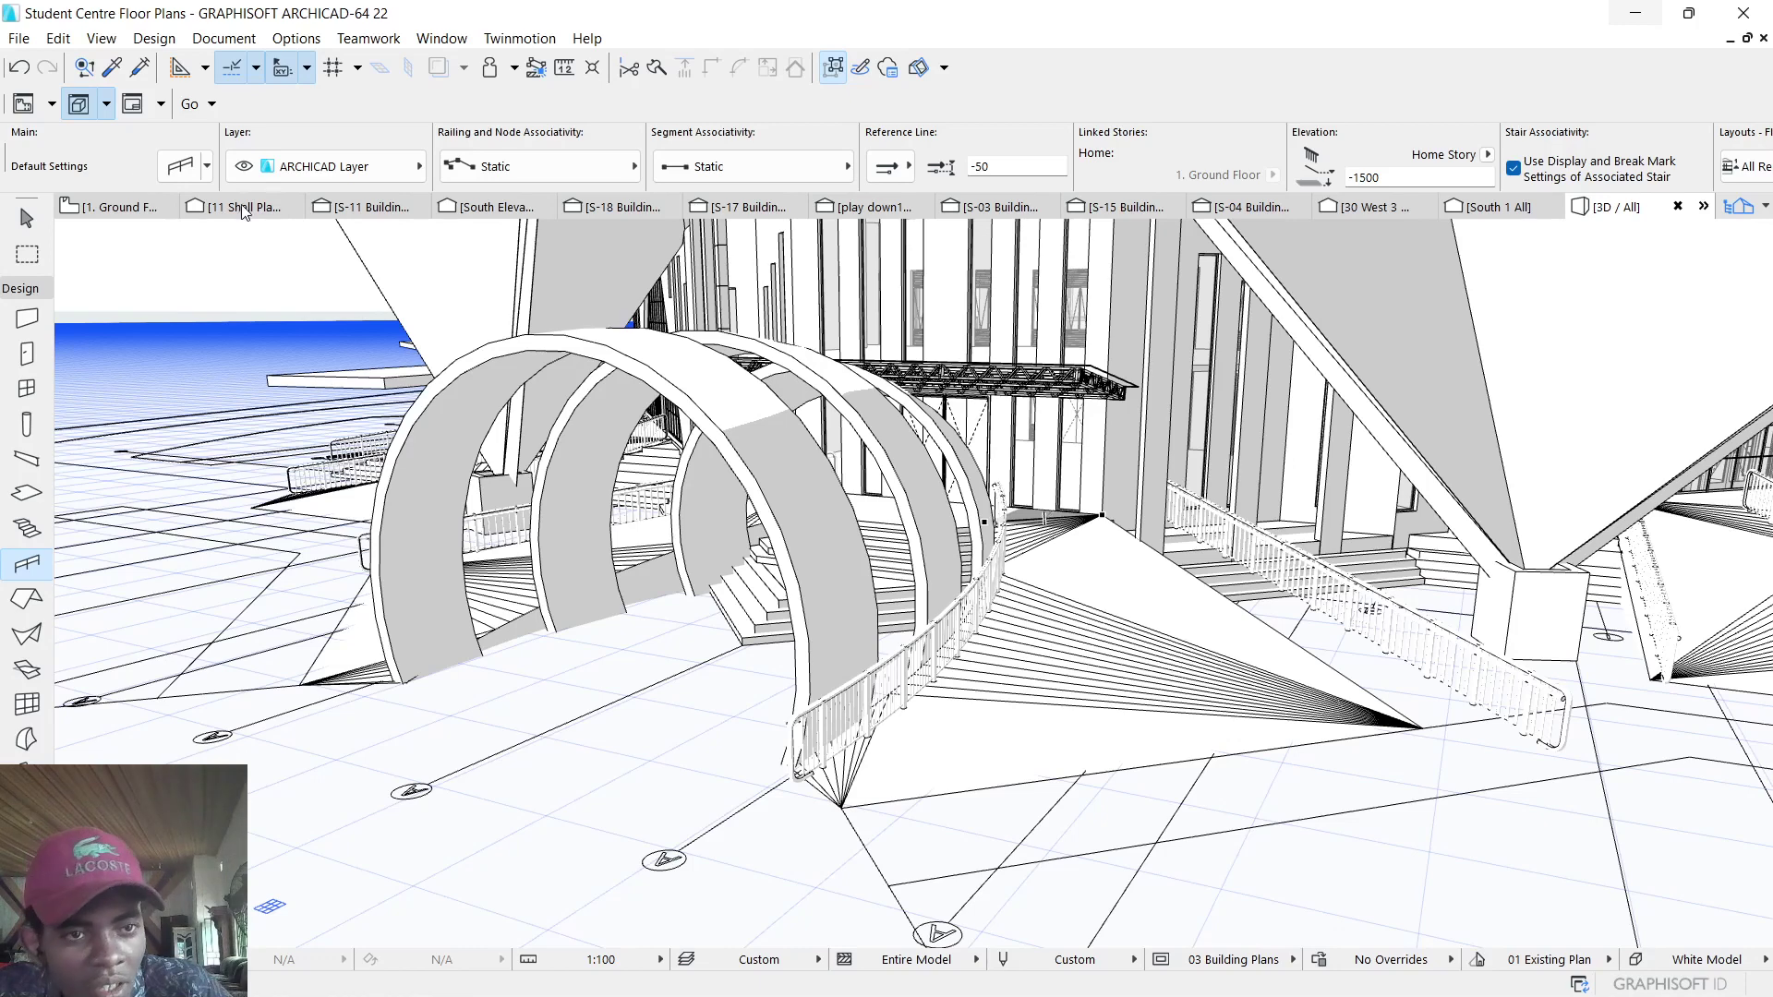
left_click(112, 206)
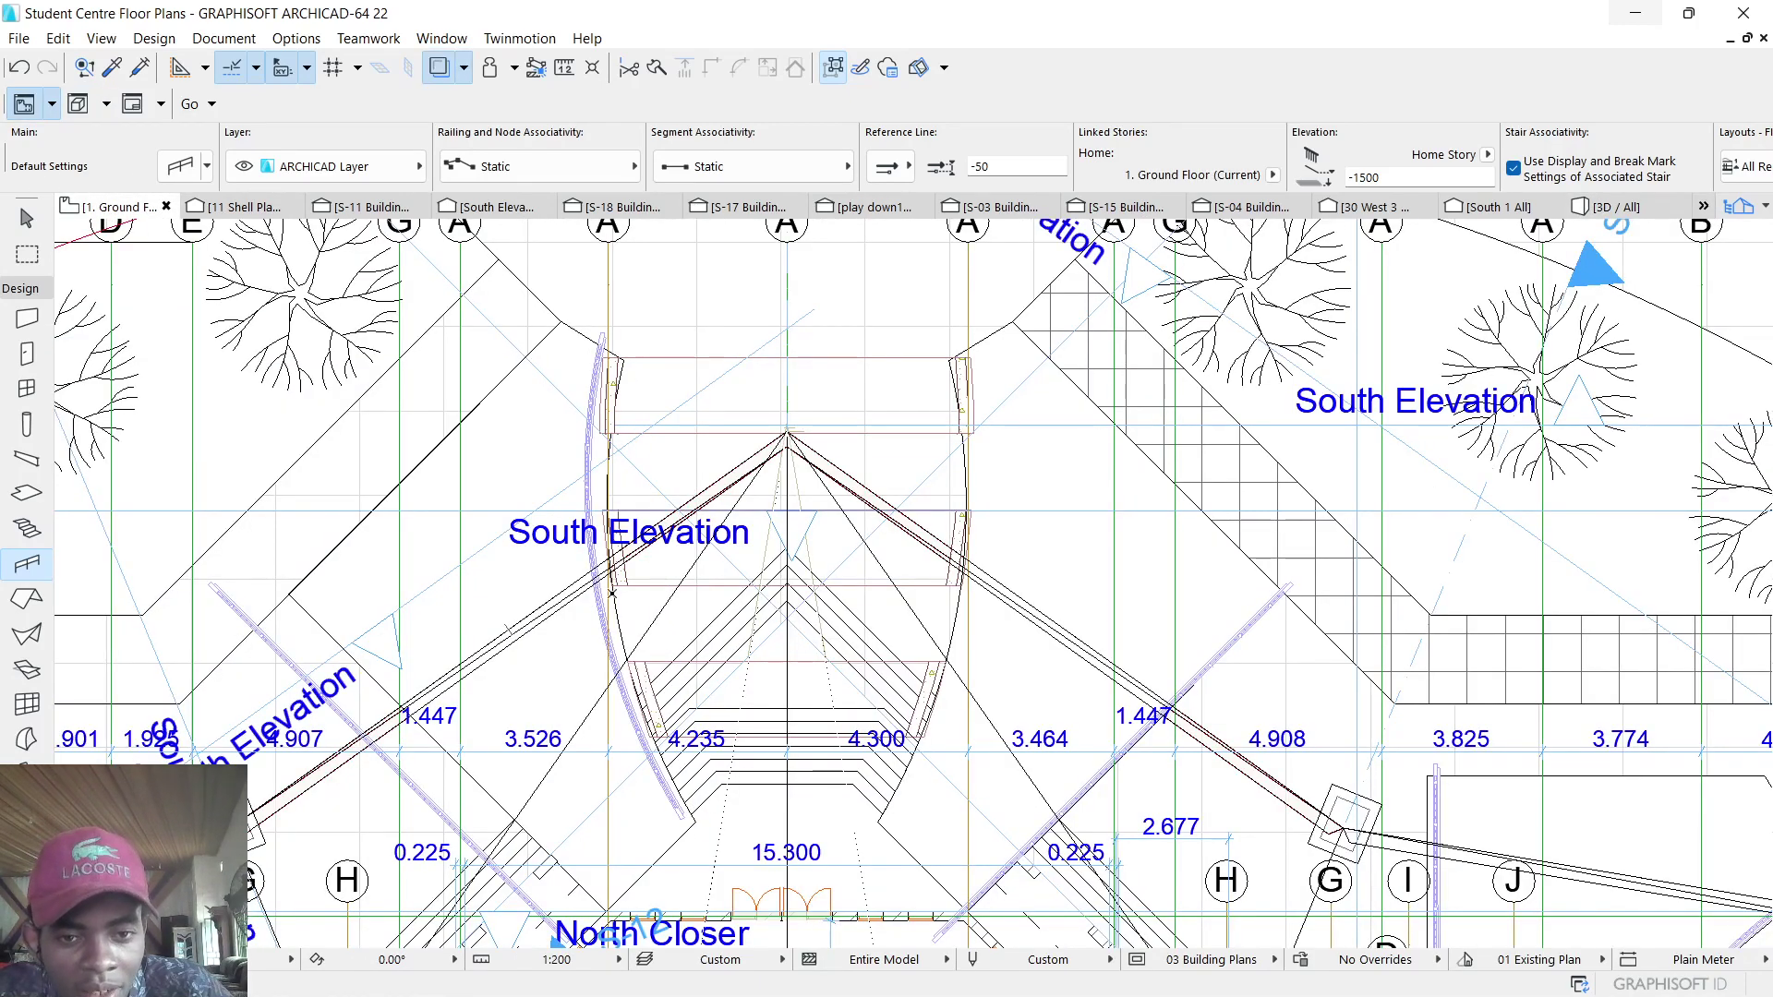
left_click(676, 814)
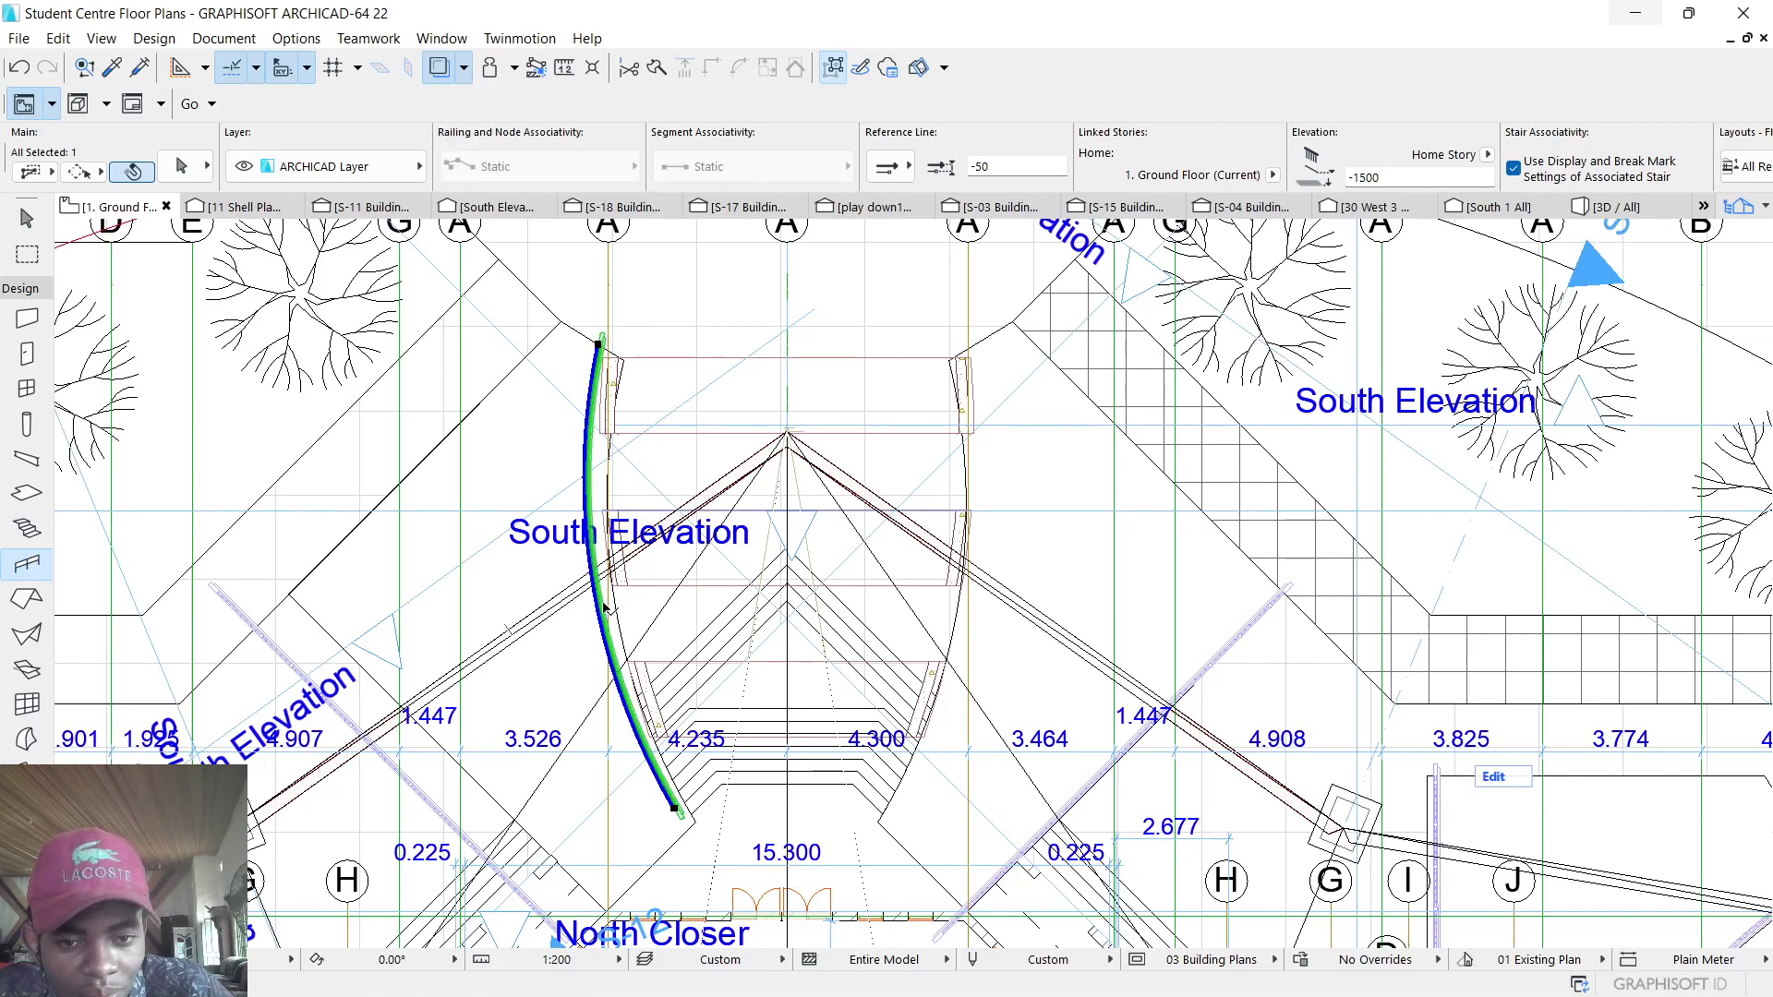
left_click(675, 820)
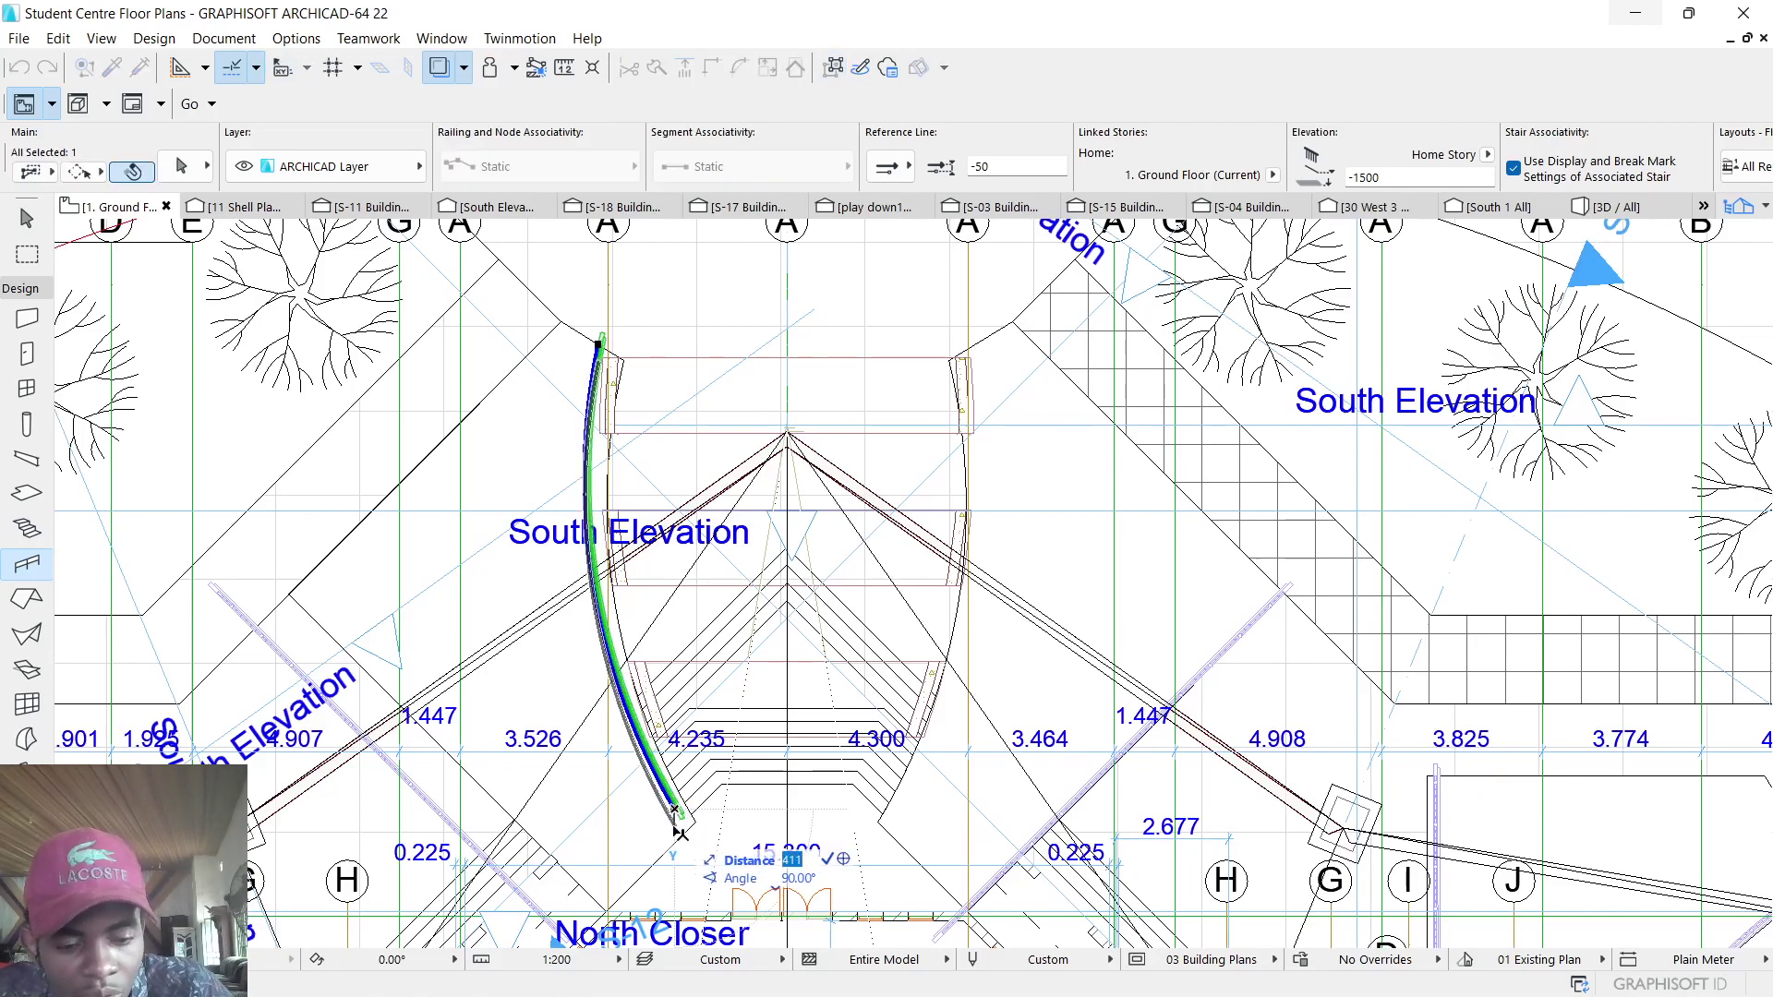
left_click(676, 814)
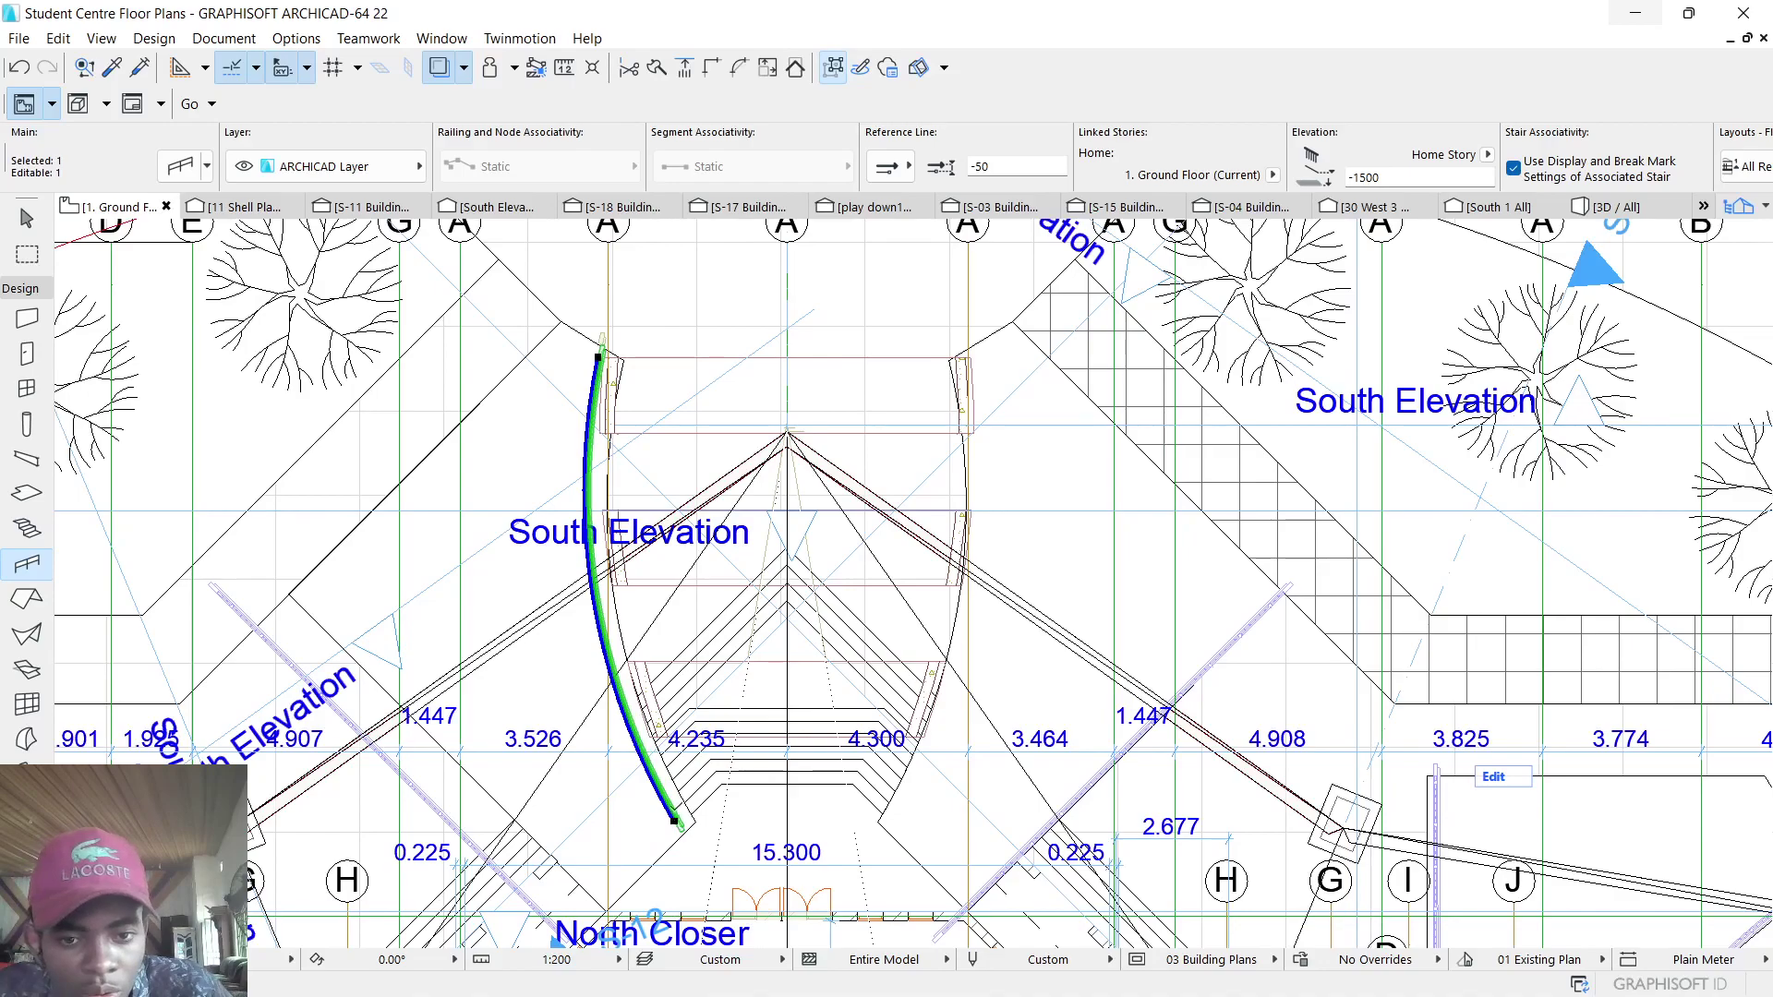
scroll(677, 818, "down", 2)
scroll(652, 734, "up", 4)
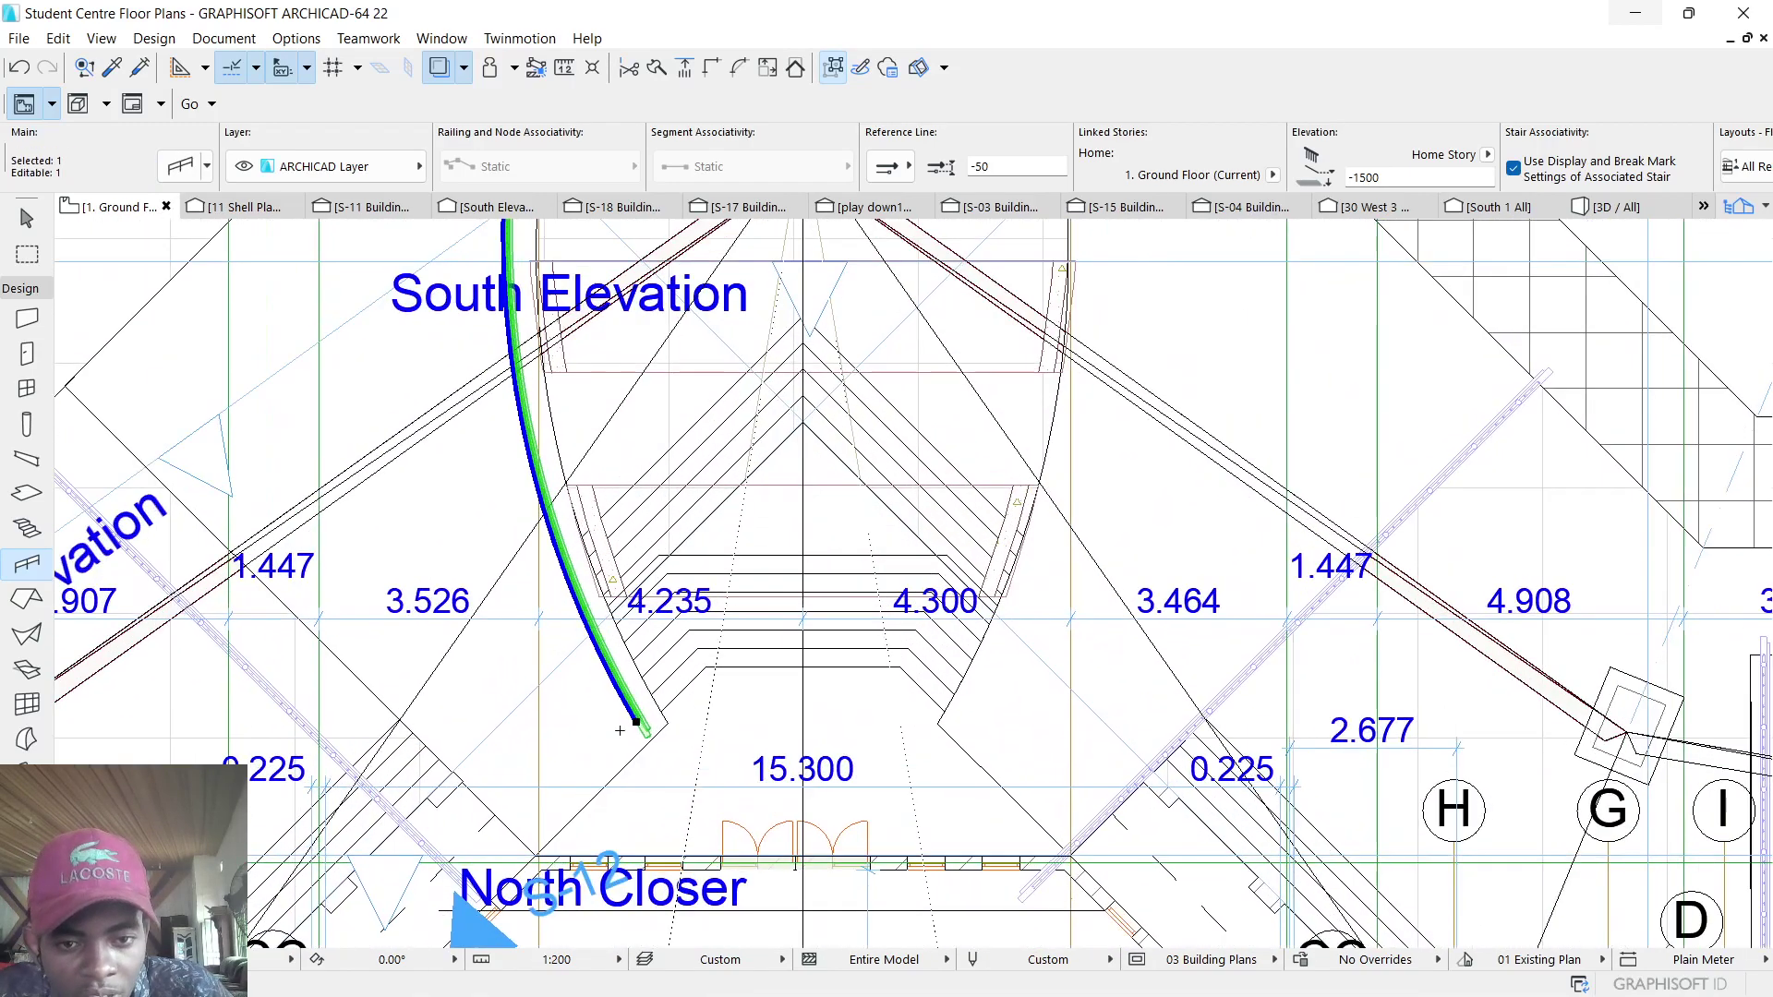
key("Escape")
scroll(637, 727, "down", 4)
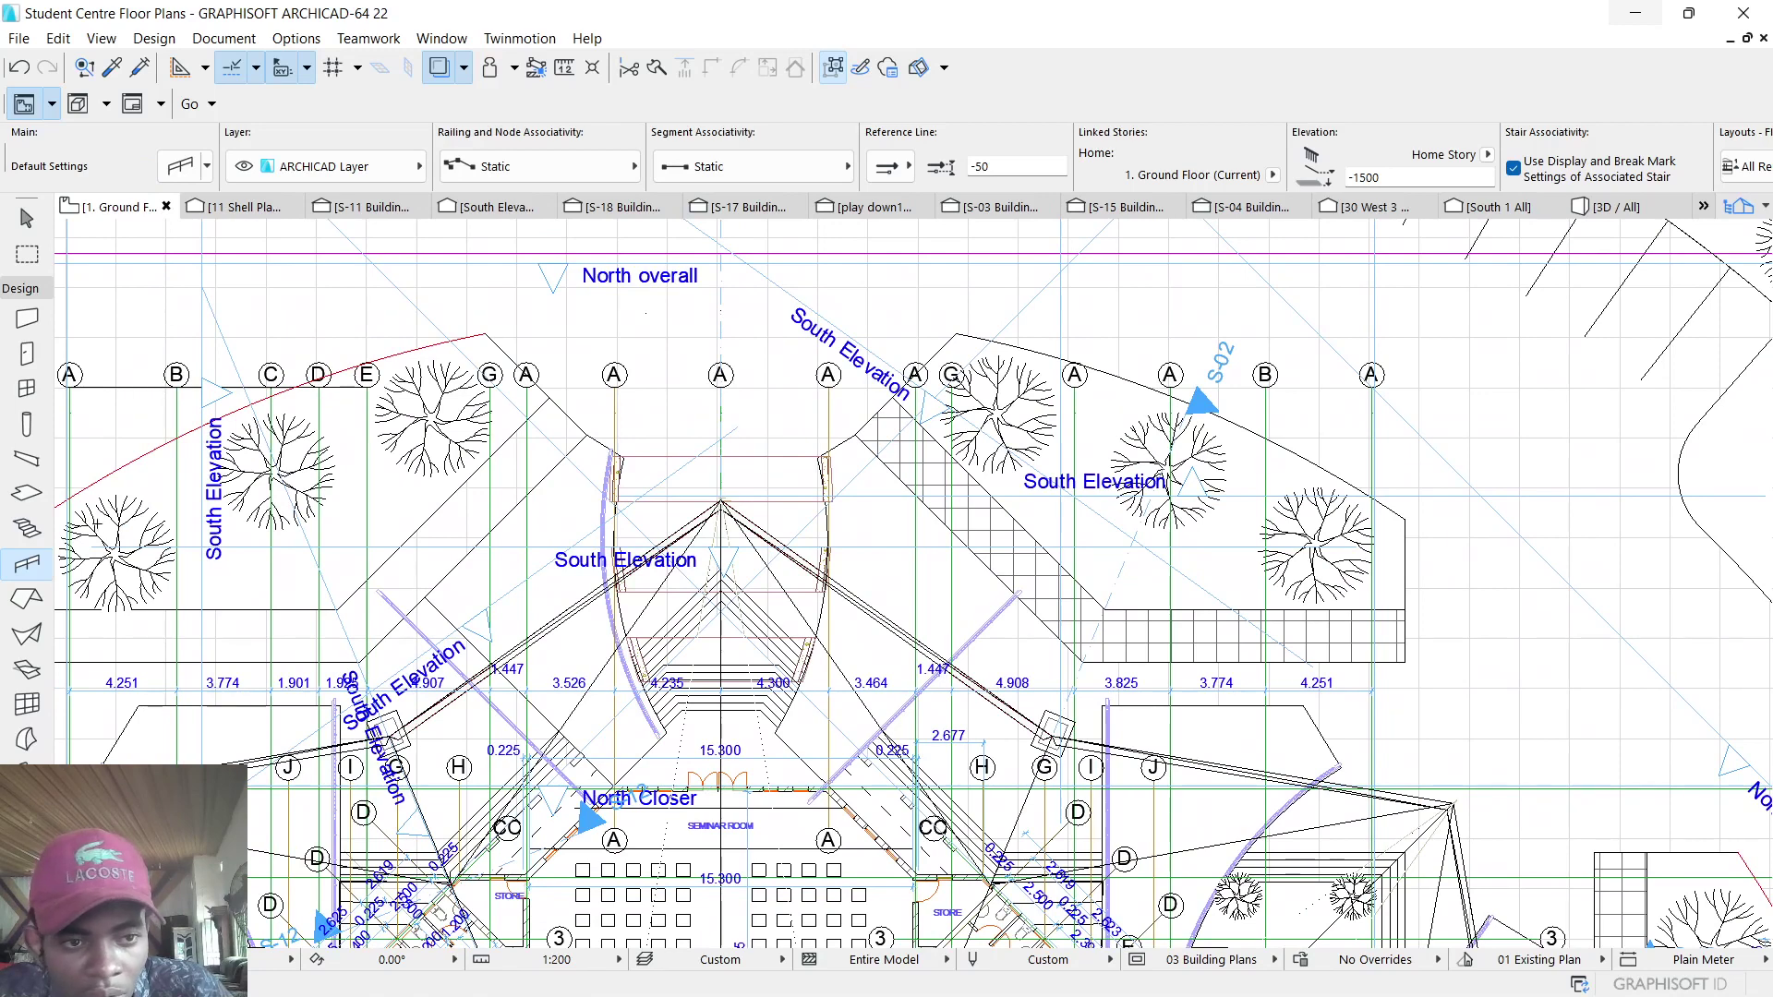
scroll(679, 596, "up", 1)
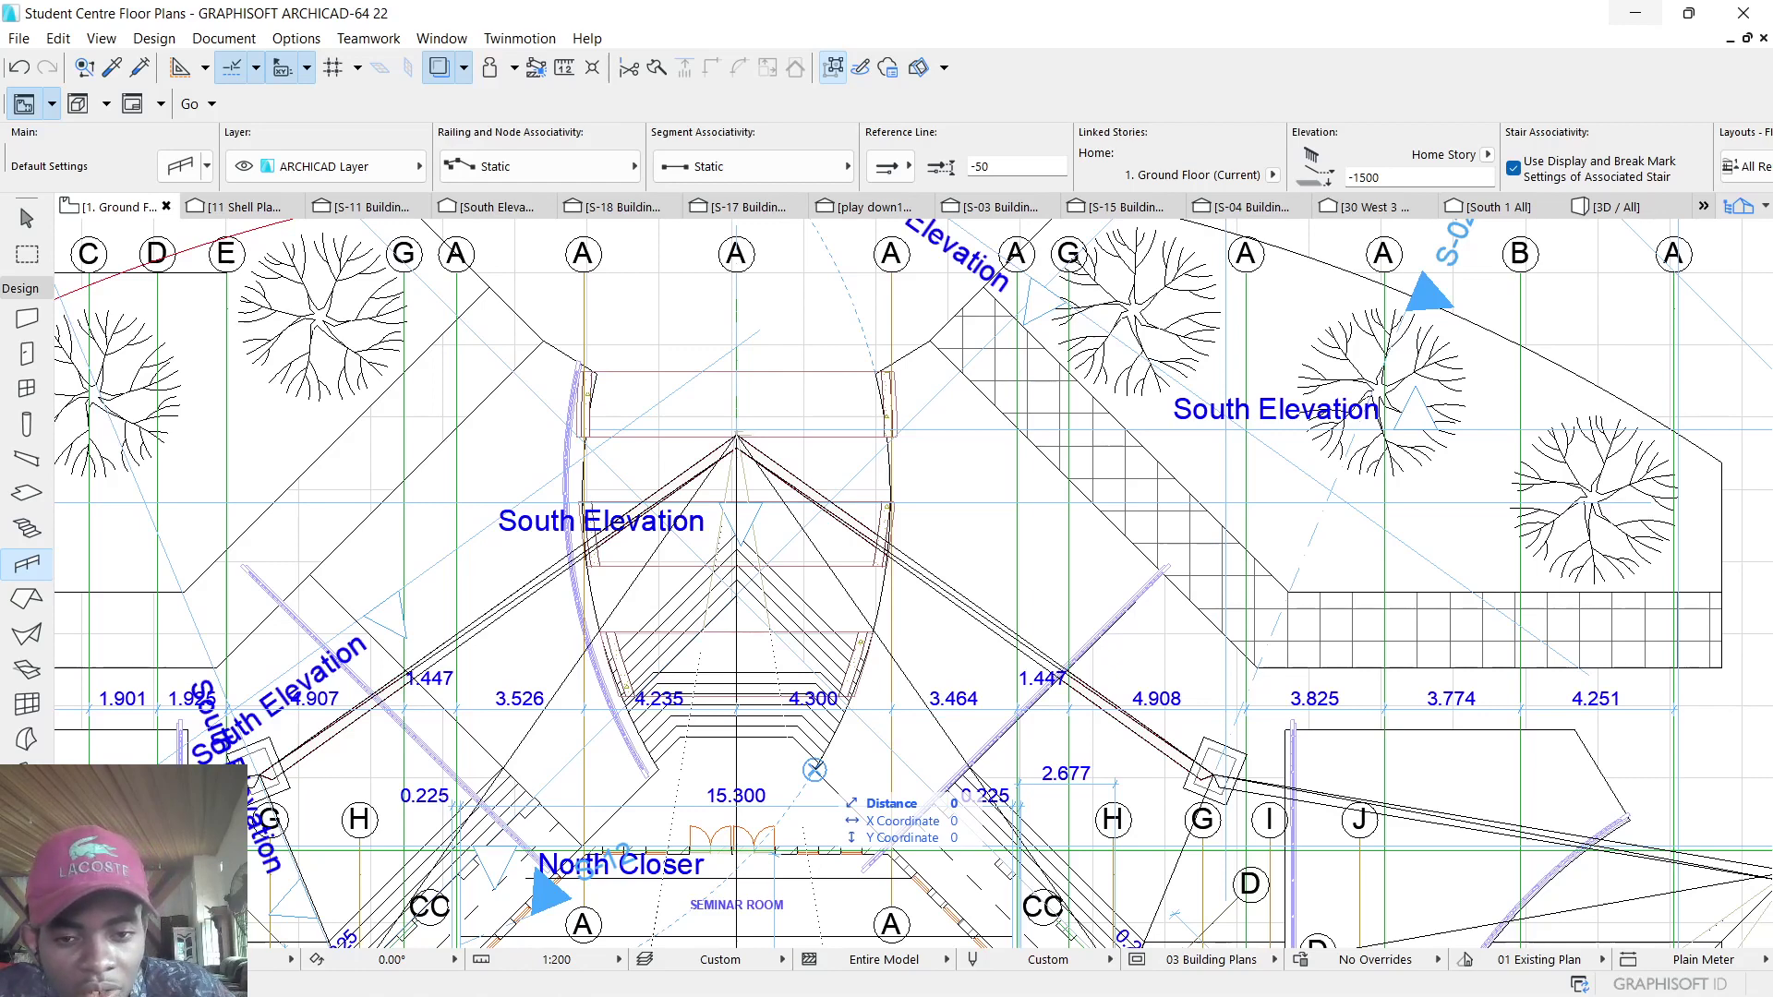
Step: Draw a second railing as a 3-point arc along the right ramp edge, then view it in 3D
left_click(814, 770)
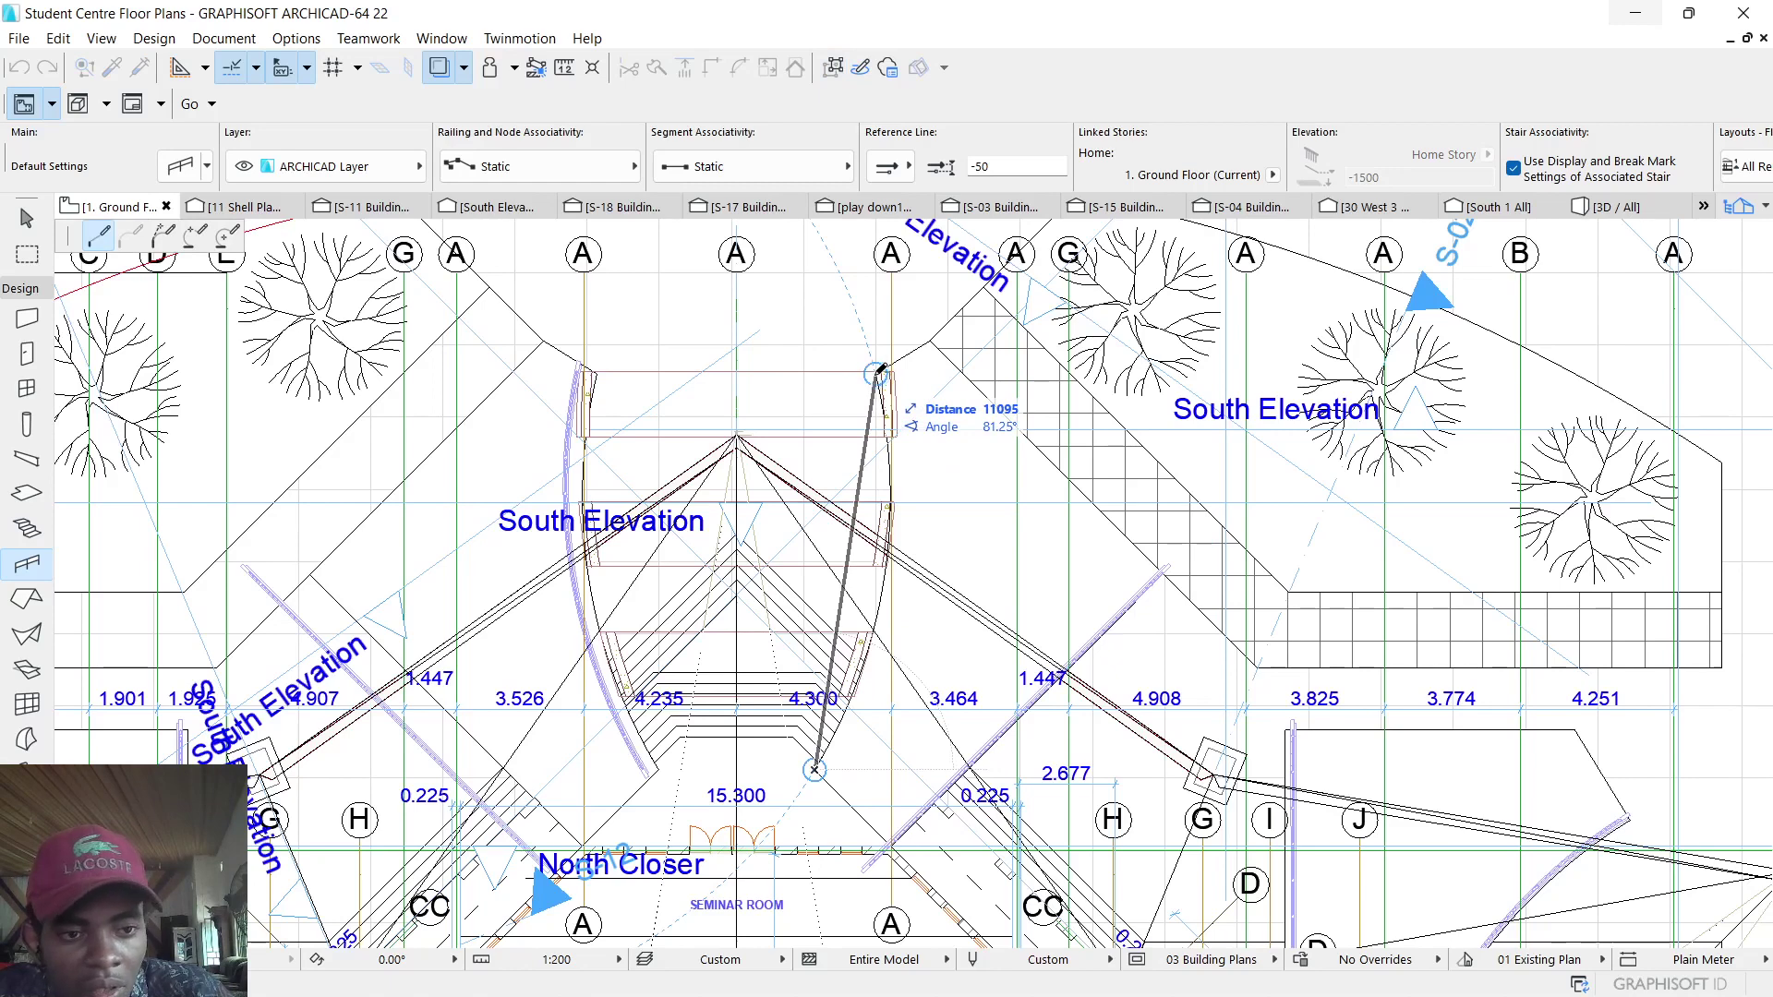
left_click(194, 238)
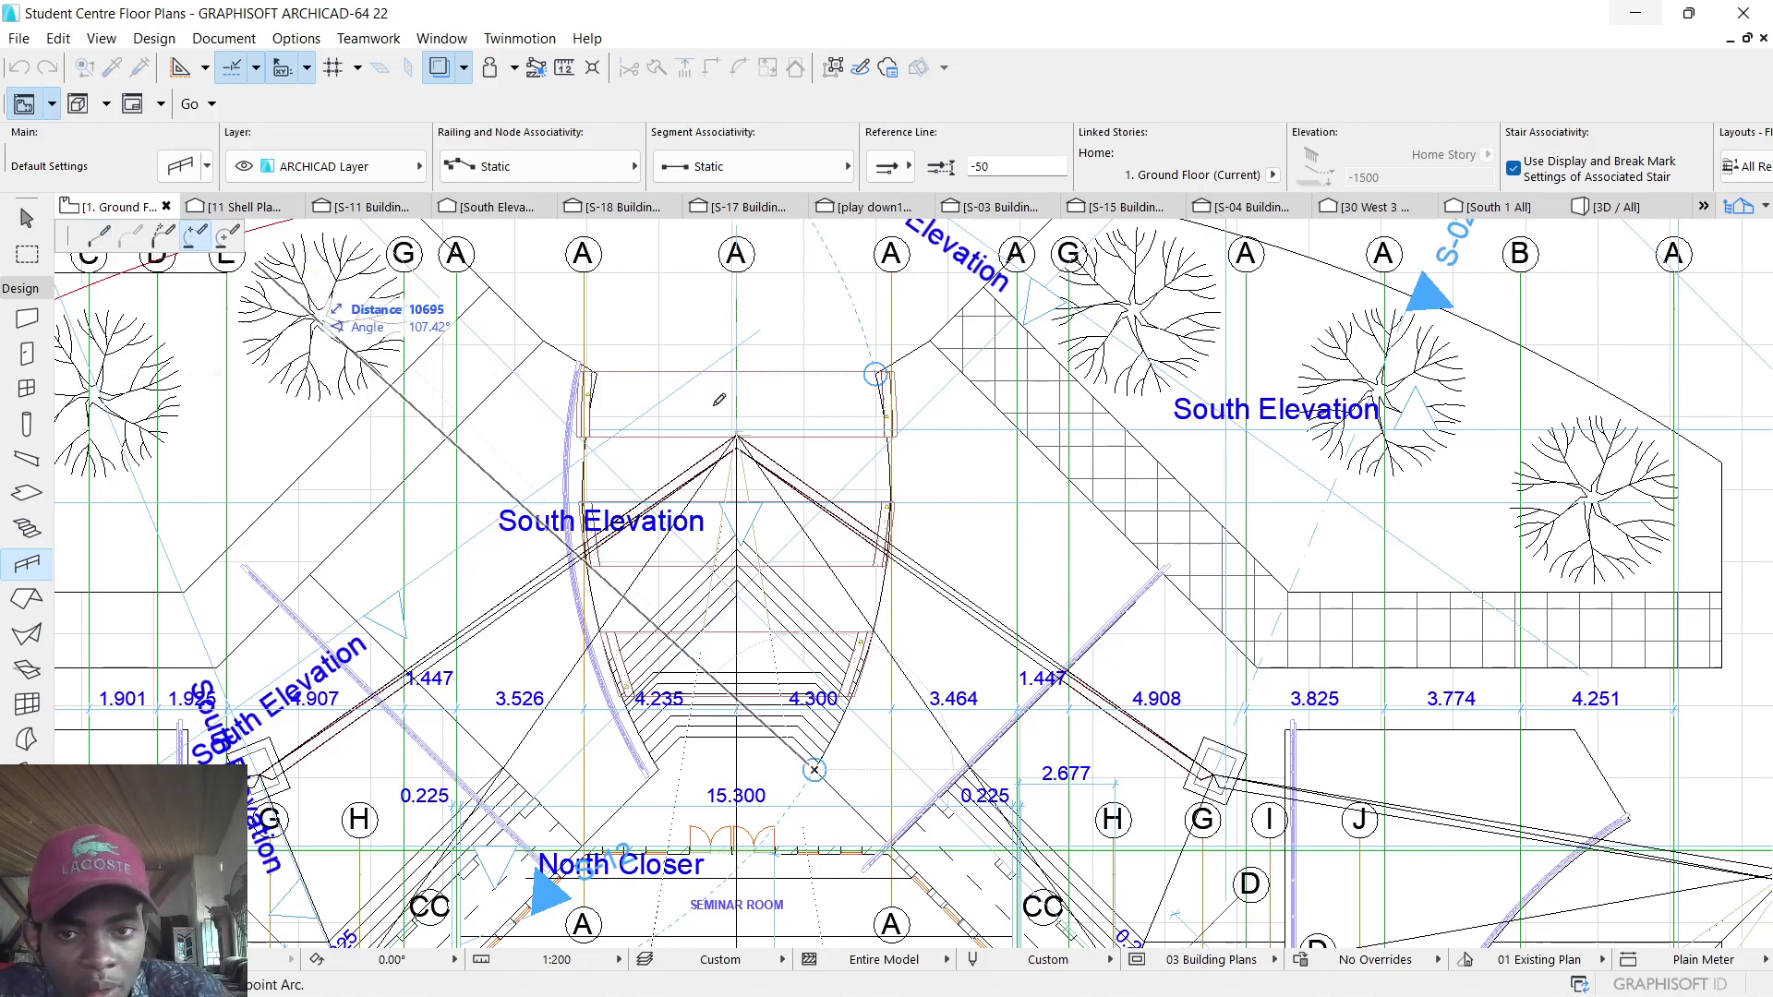
left_click(875, 375)
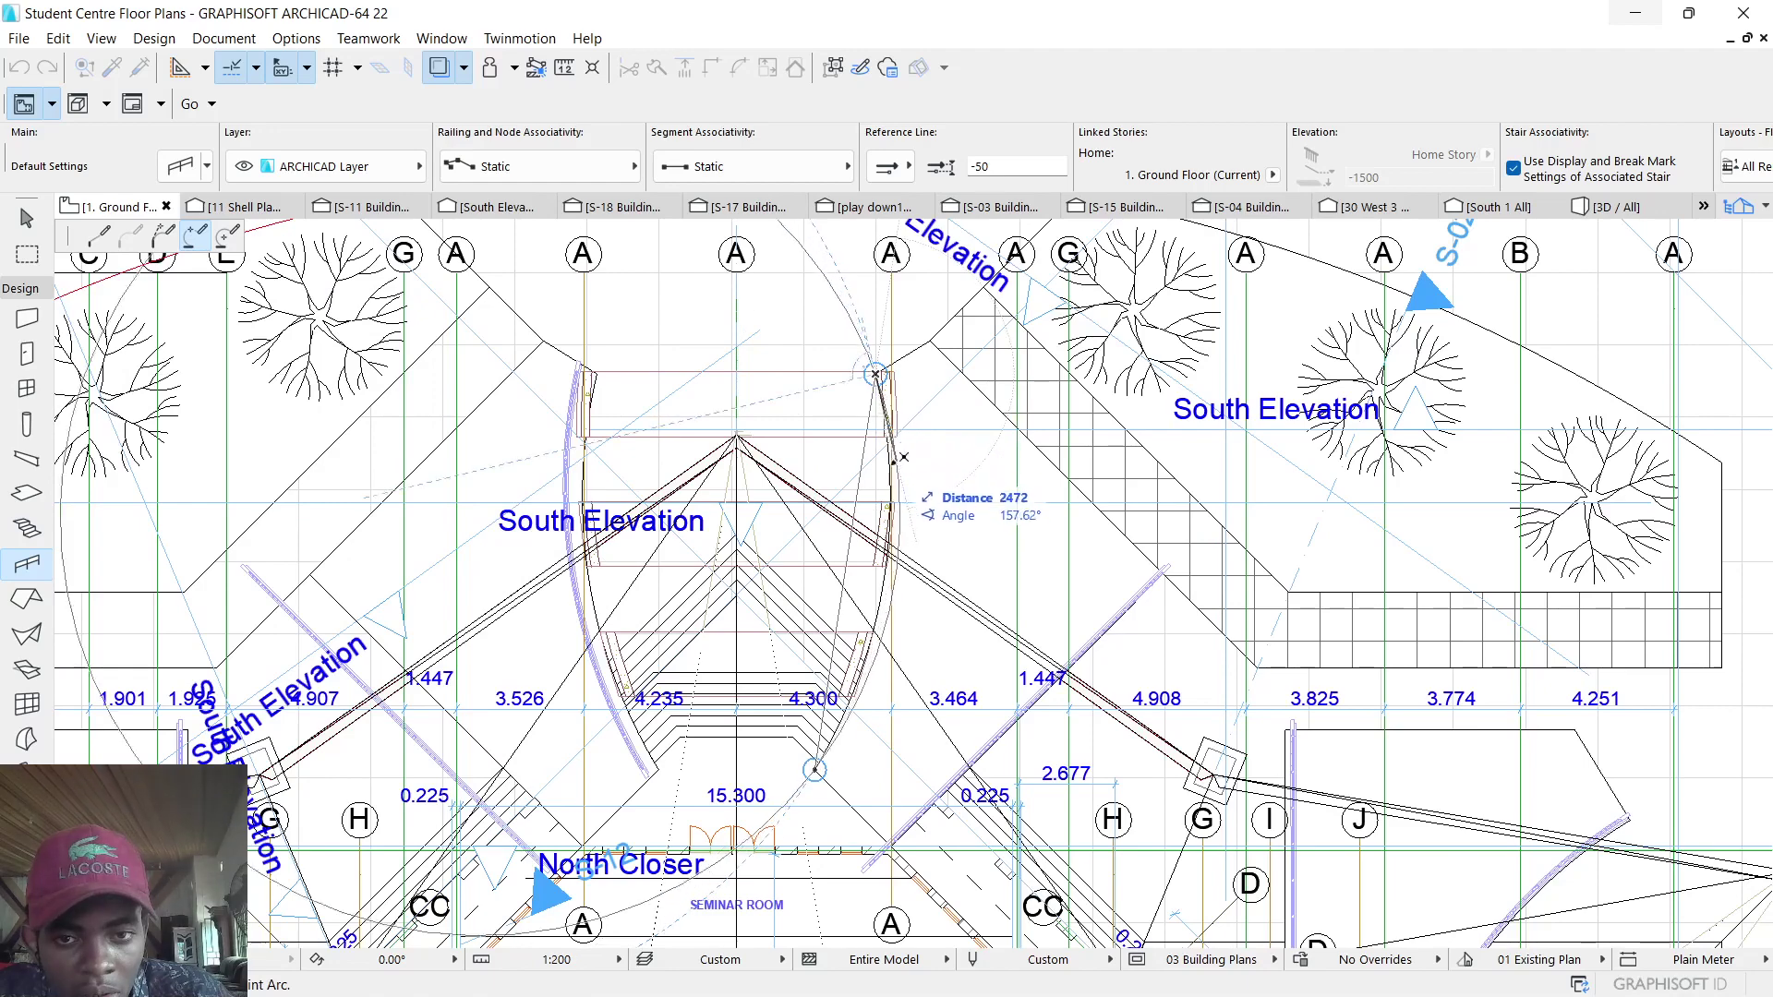
scroll(886, 457, "up", 5)
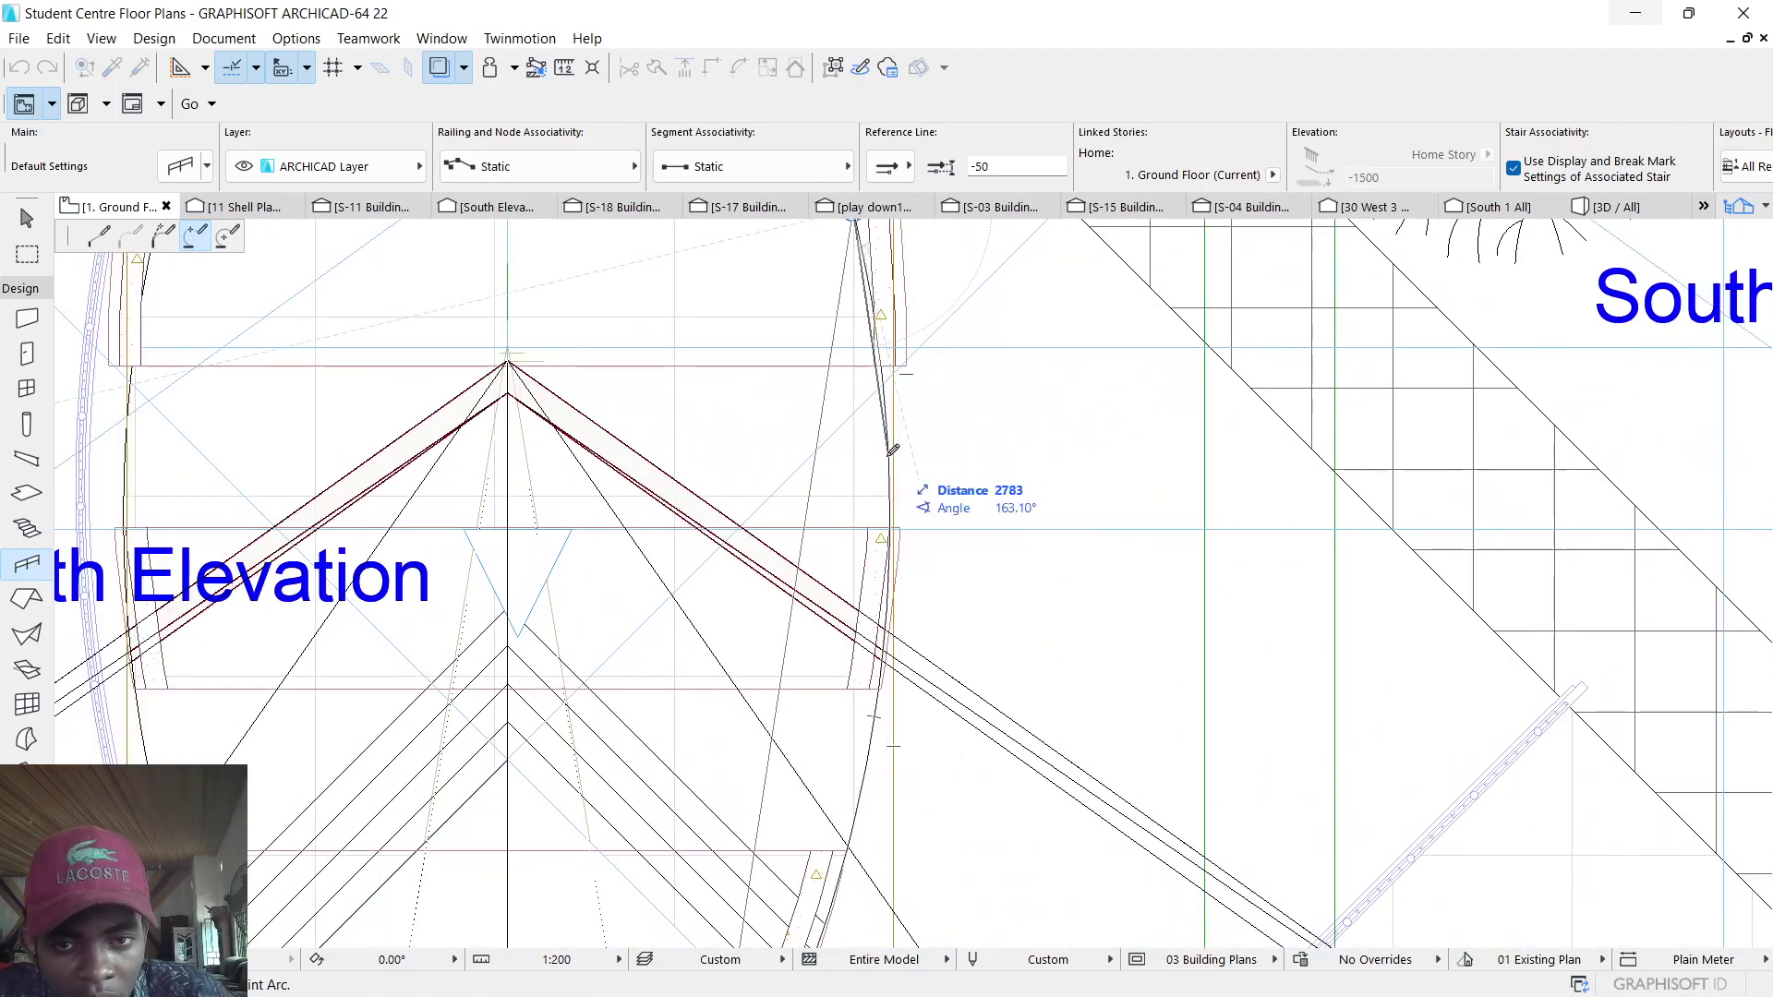
left_click(890, 458)
scroll(892, 529, "down", 5)
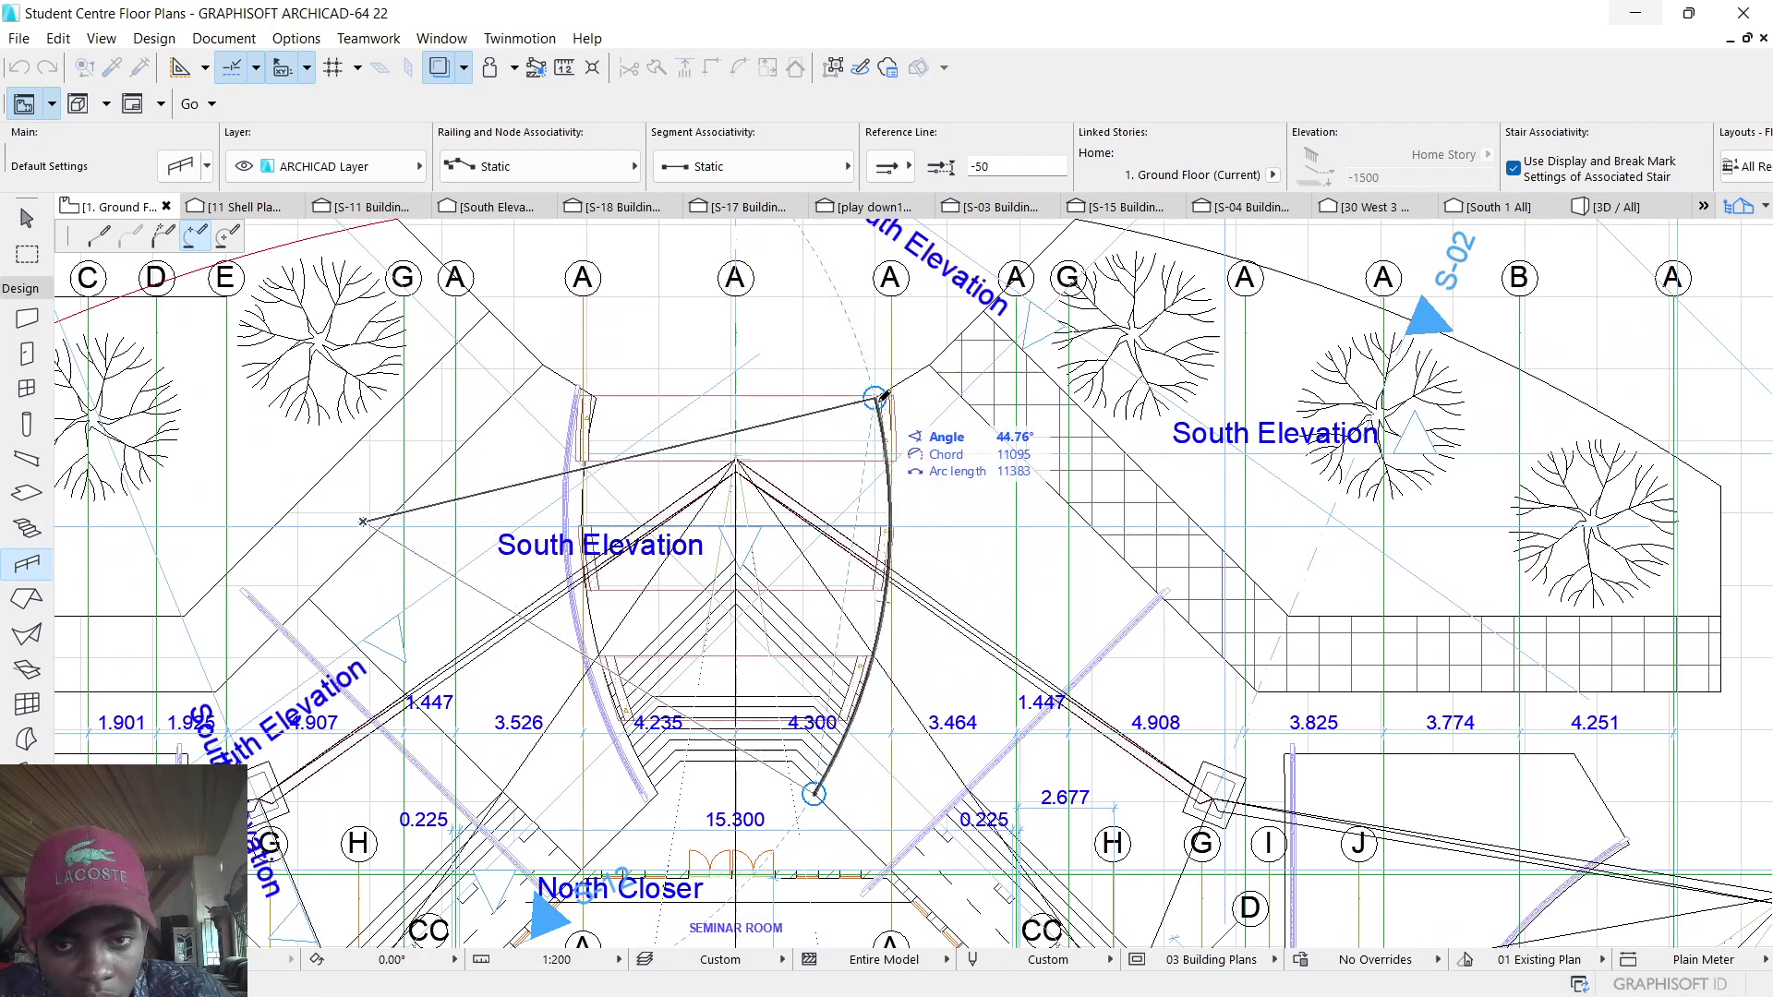
double_click(875, 397)
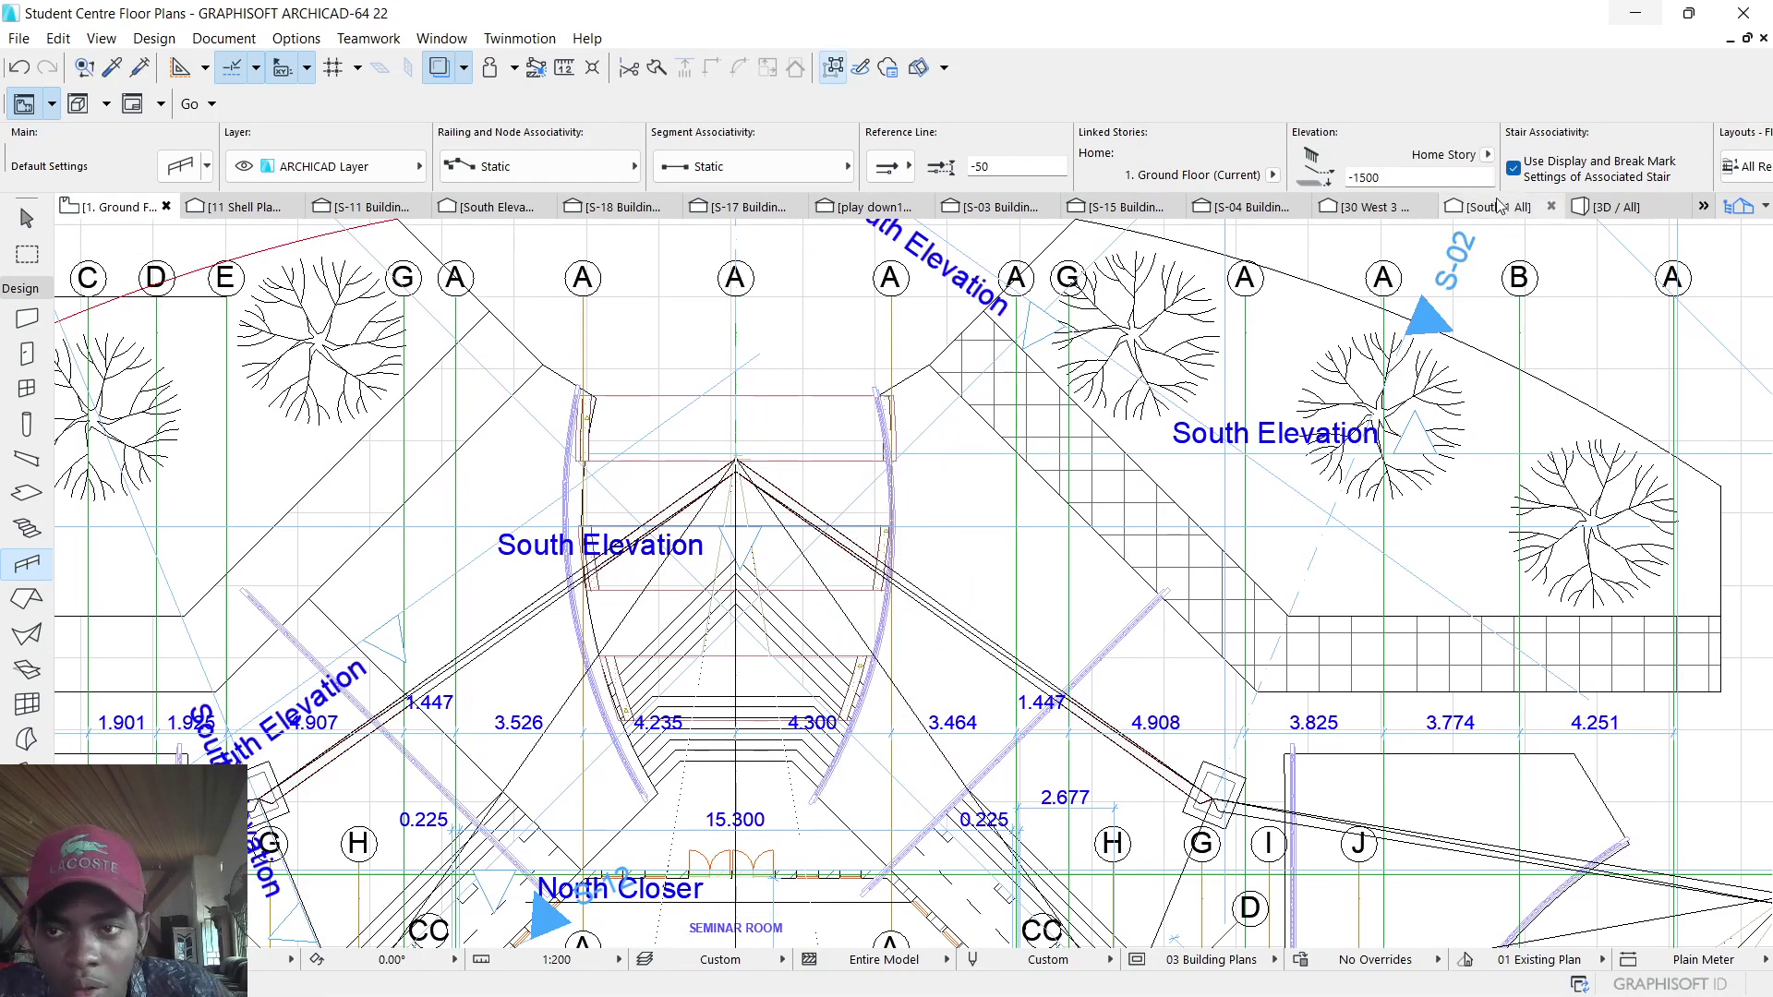
left_click(1614, 207)
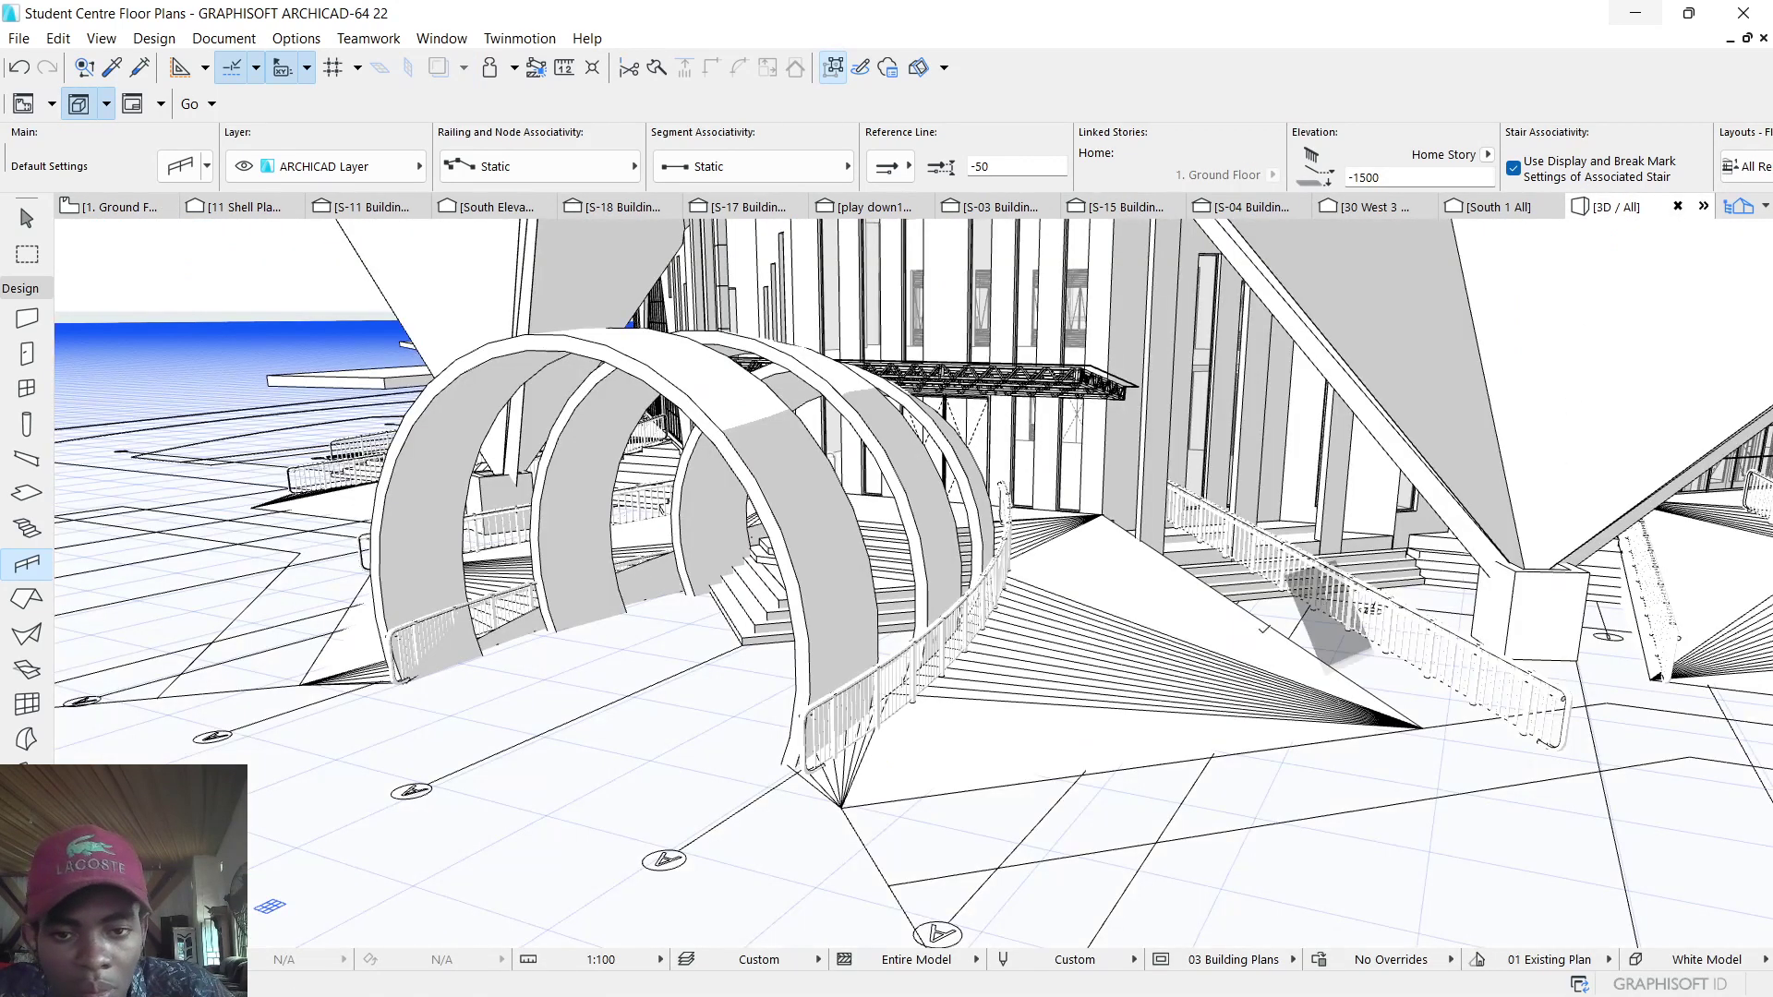
middle_click_drag(997, 652, 862, 663, "shift")
scroll(708, 638, "up", 4)
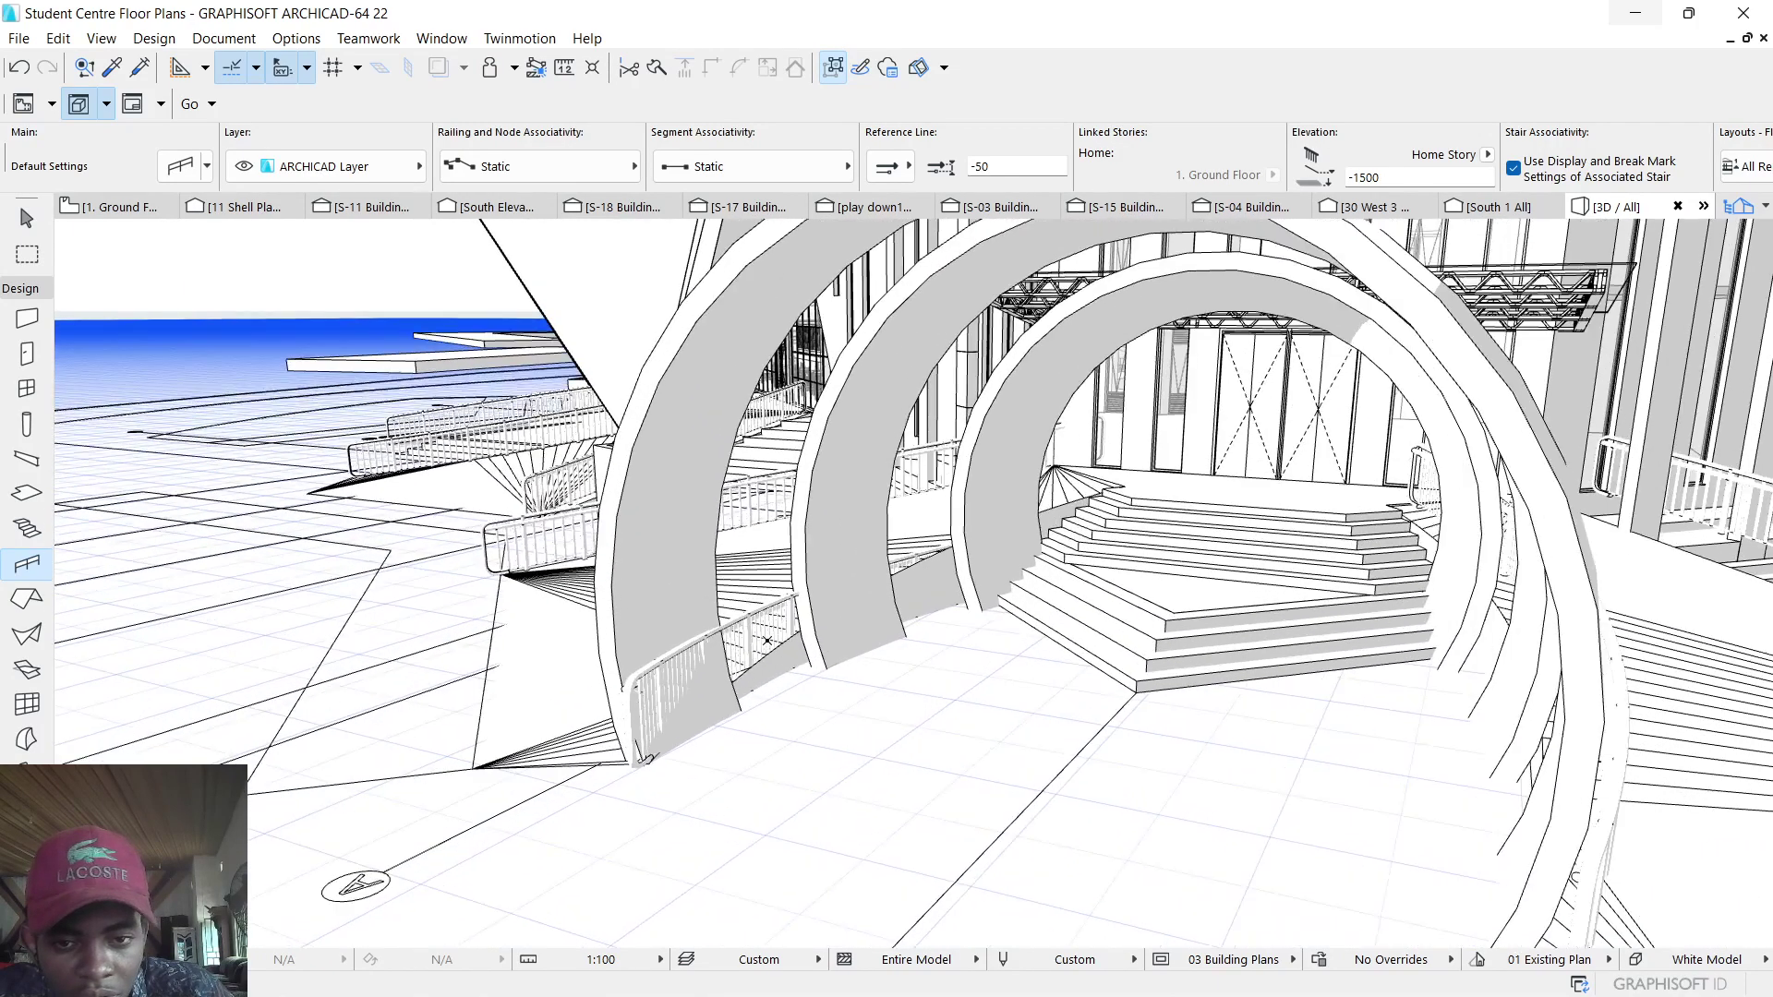
scroll(734, 629, "up", 3)
left_click(758, 620)
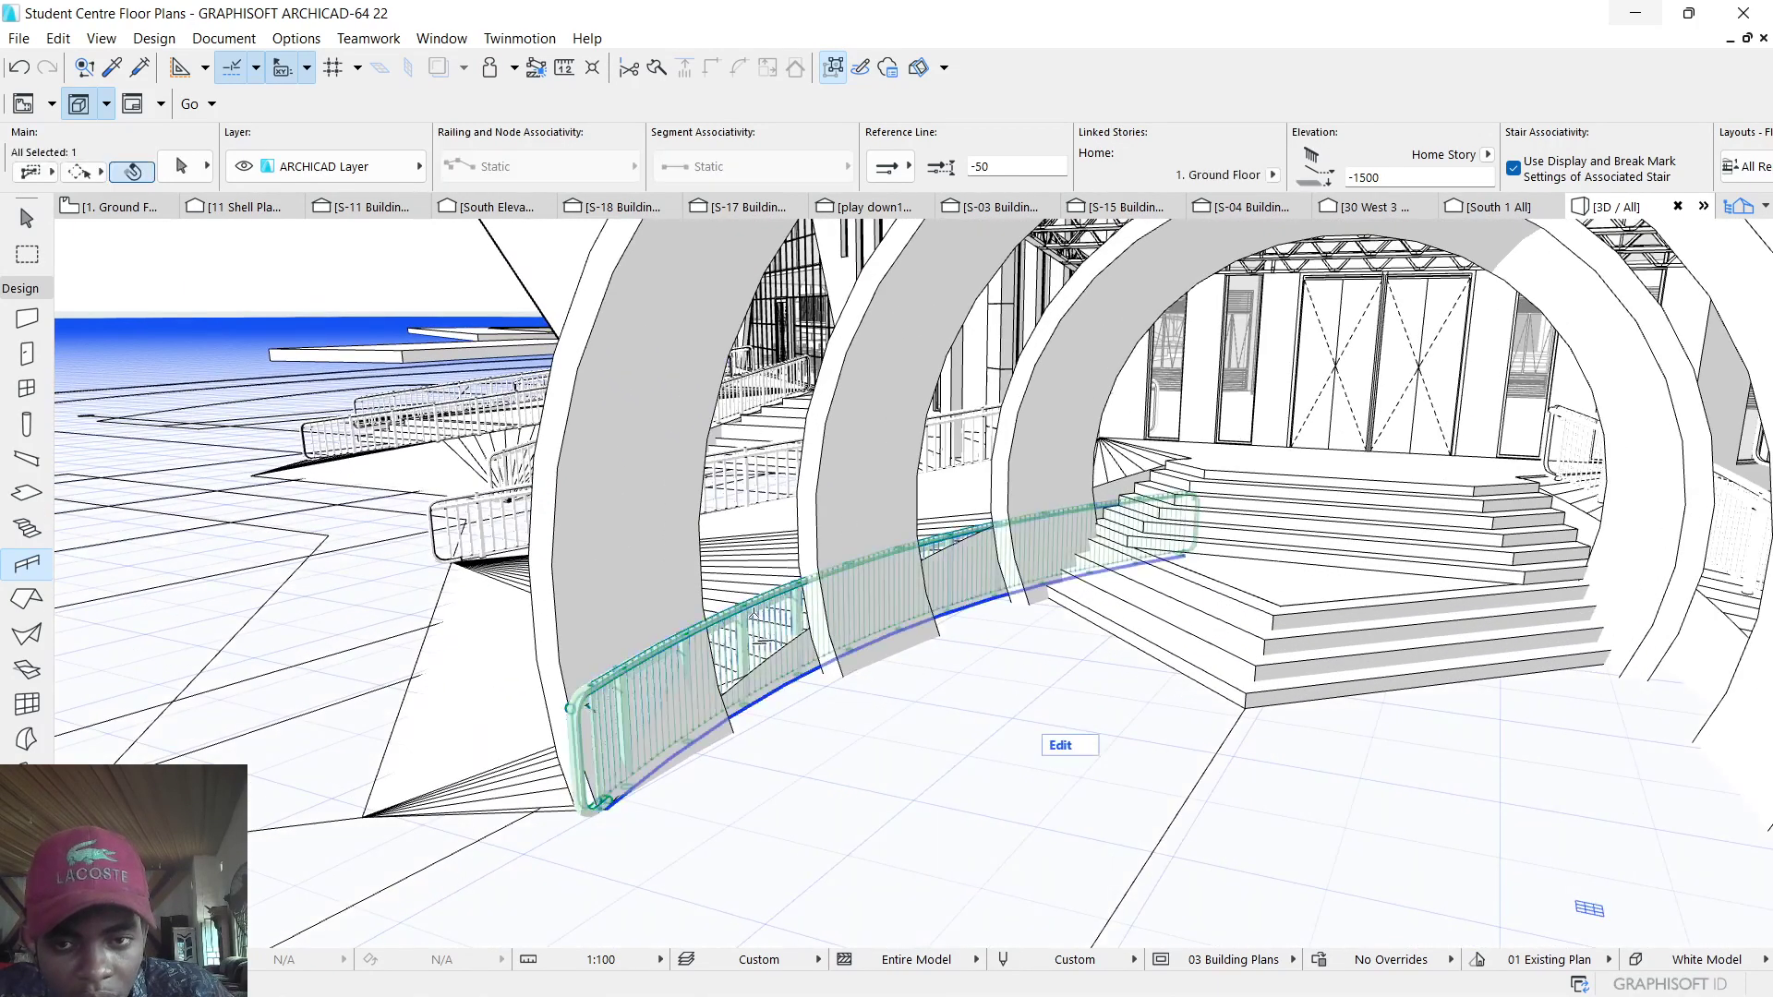
mouse_move(757, 618)
middle_mouse_down("shift")
mouse_move(995, 571)
mouse_move(900, 626)
middle_mouse_up("shift")
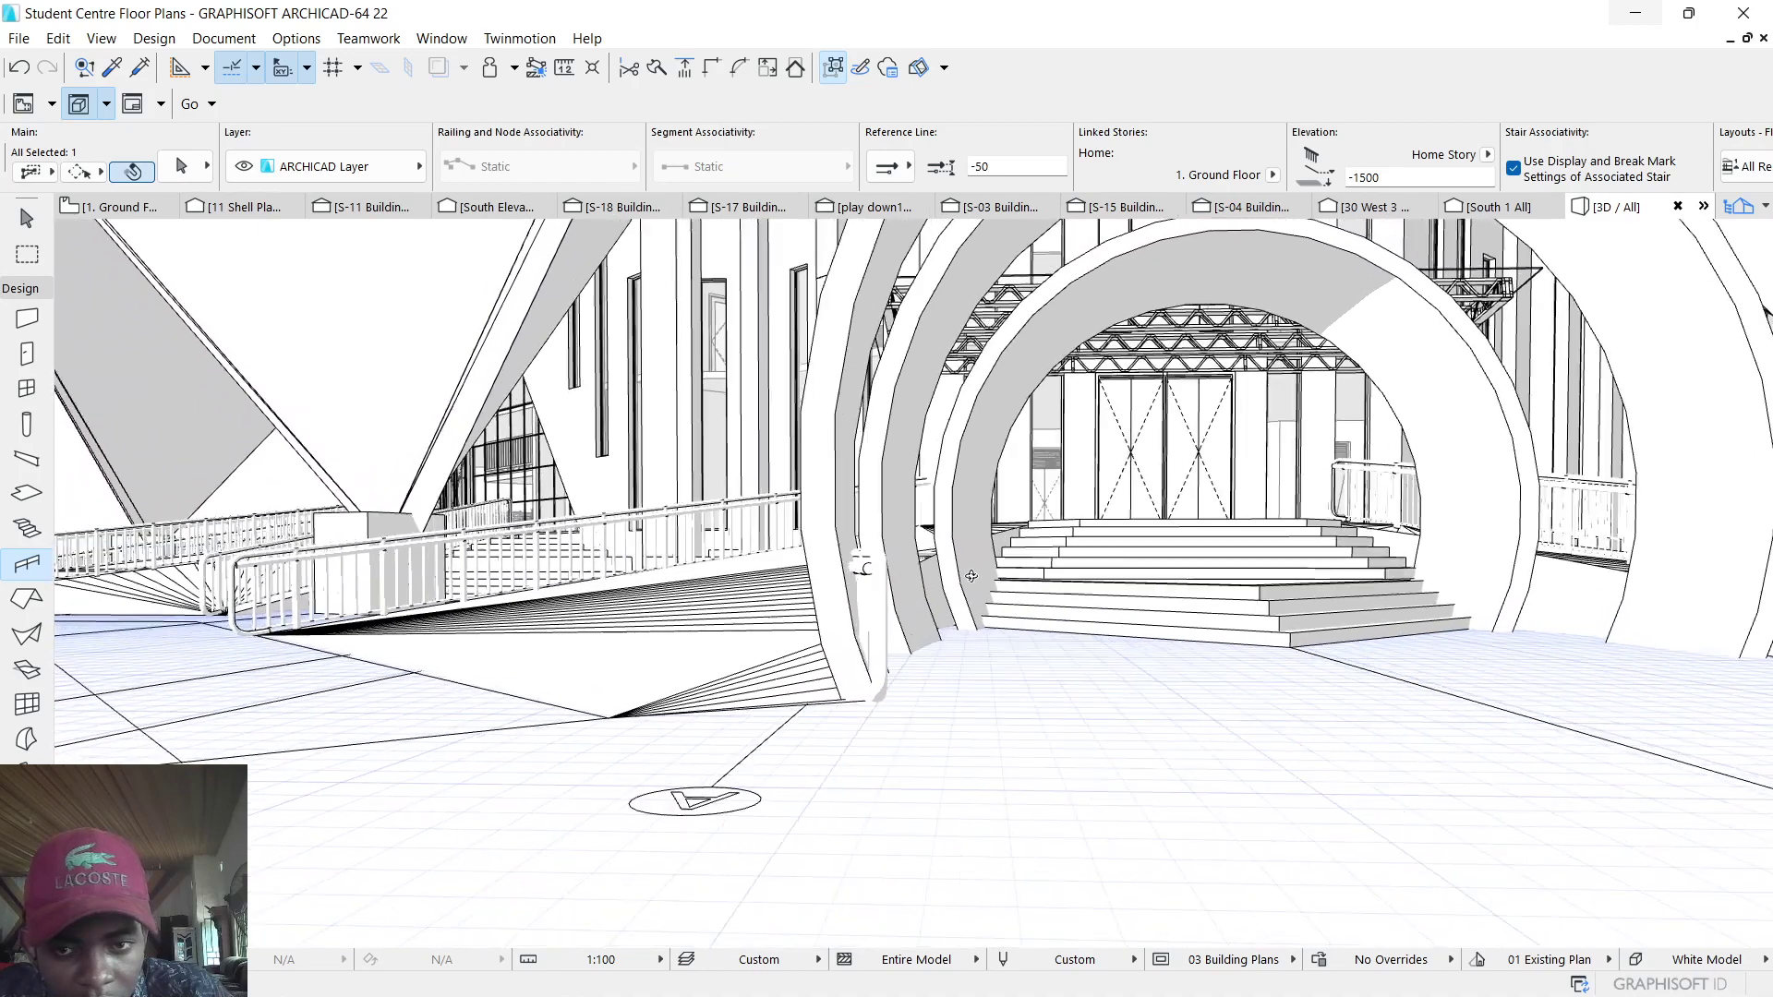
left_click(902, 626)
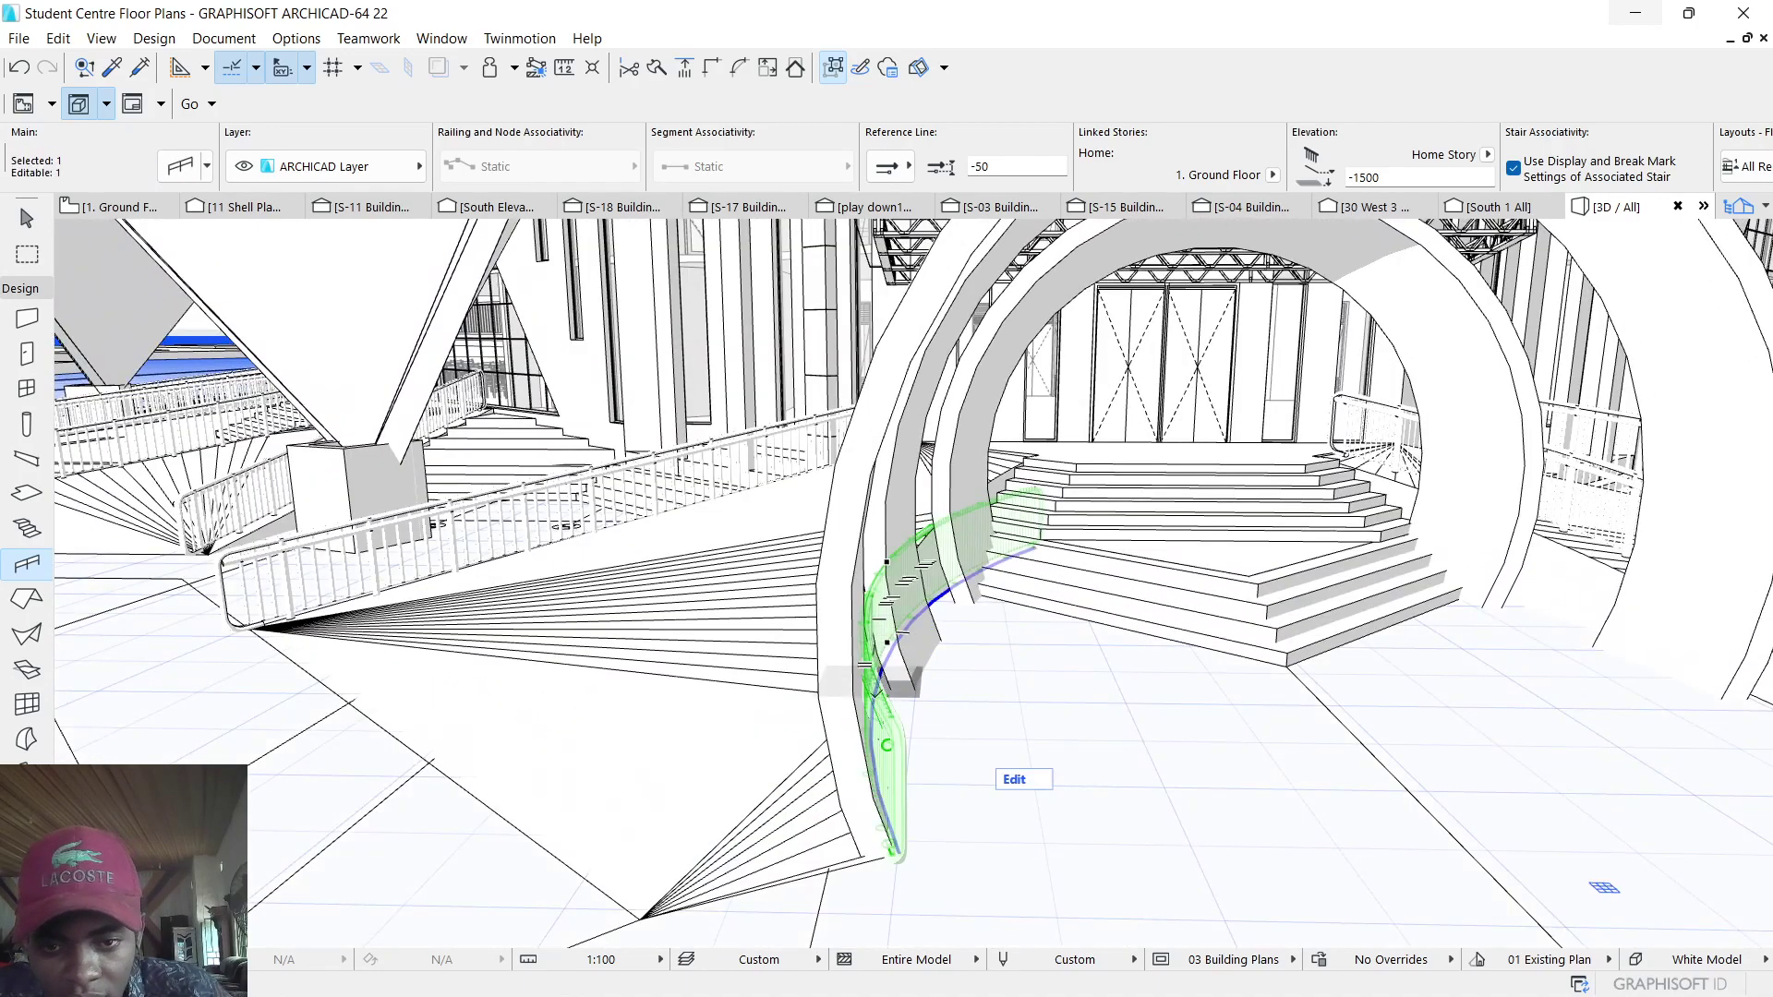
key("Escape")
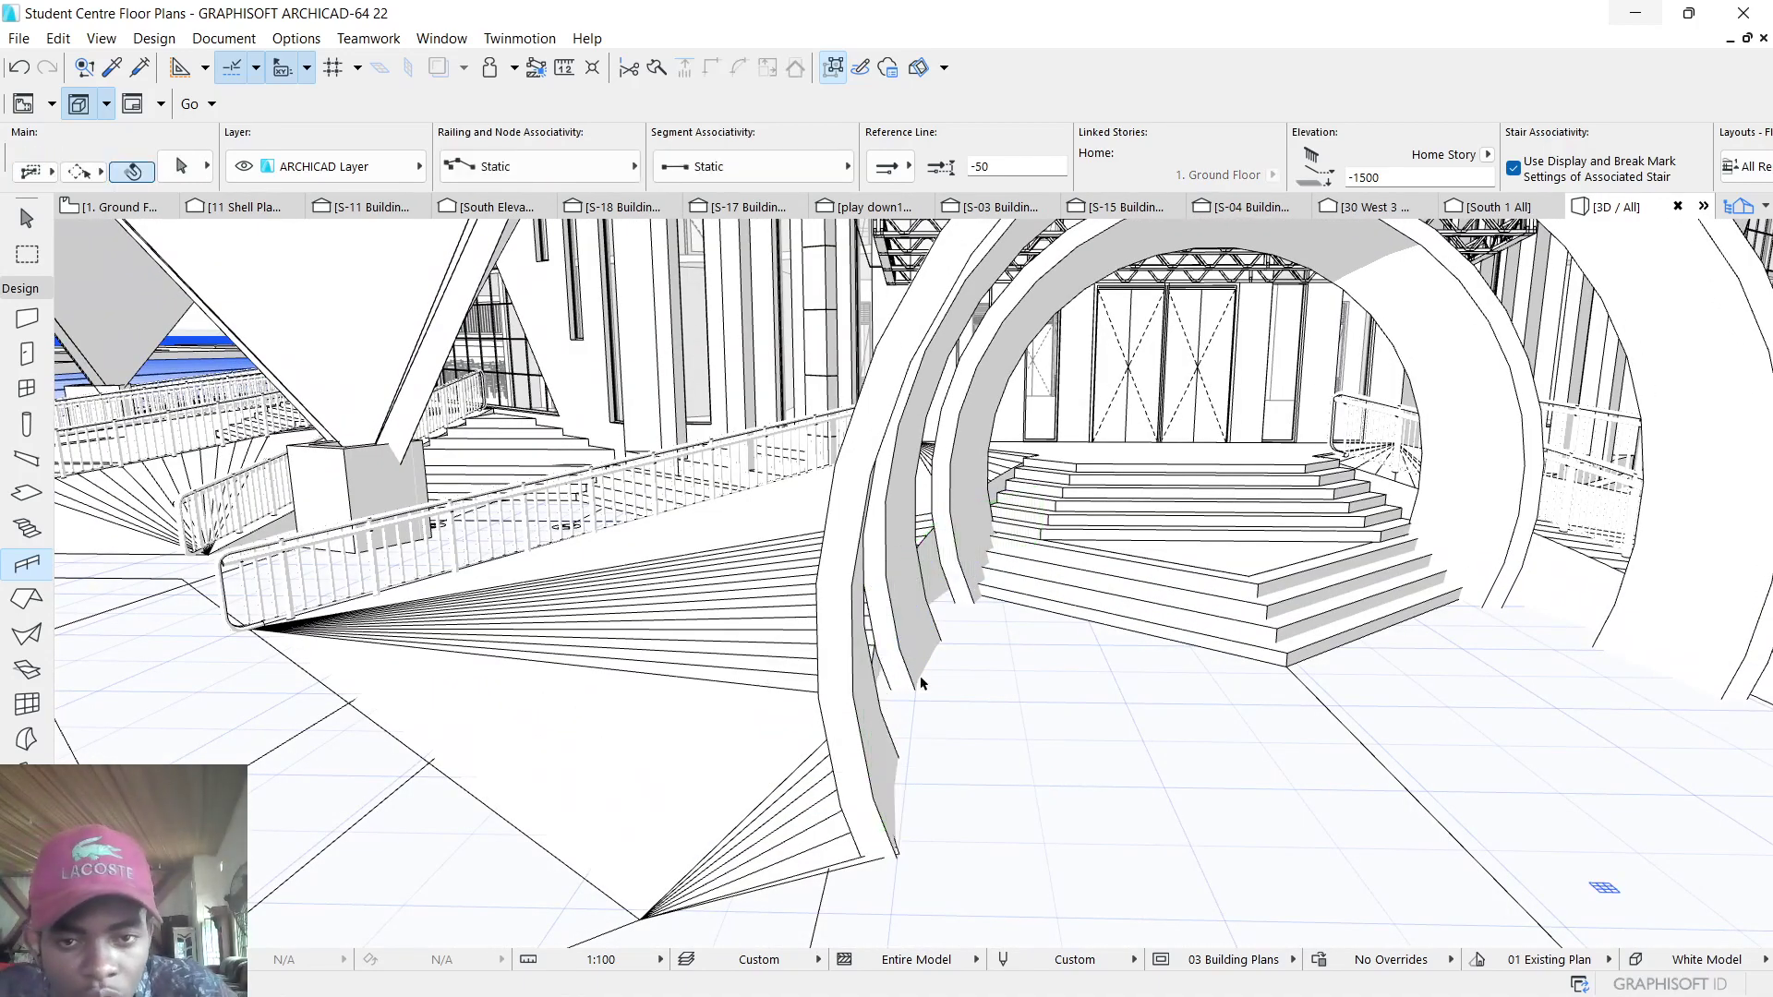
mouse_move(777, 668)
middle_mouse_down("shift")
mouse_move(786, 597)
mouse_move(540, 679)
mouse_move(1038, 695)
mouse_move(813, 741)
mouse_move(884, 720)
middle_mouse_up("shift")
scroll(785, 596, "down", 4)
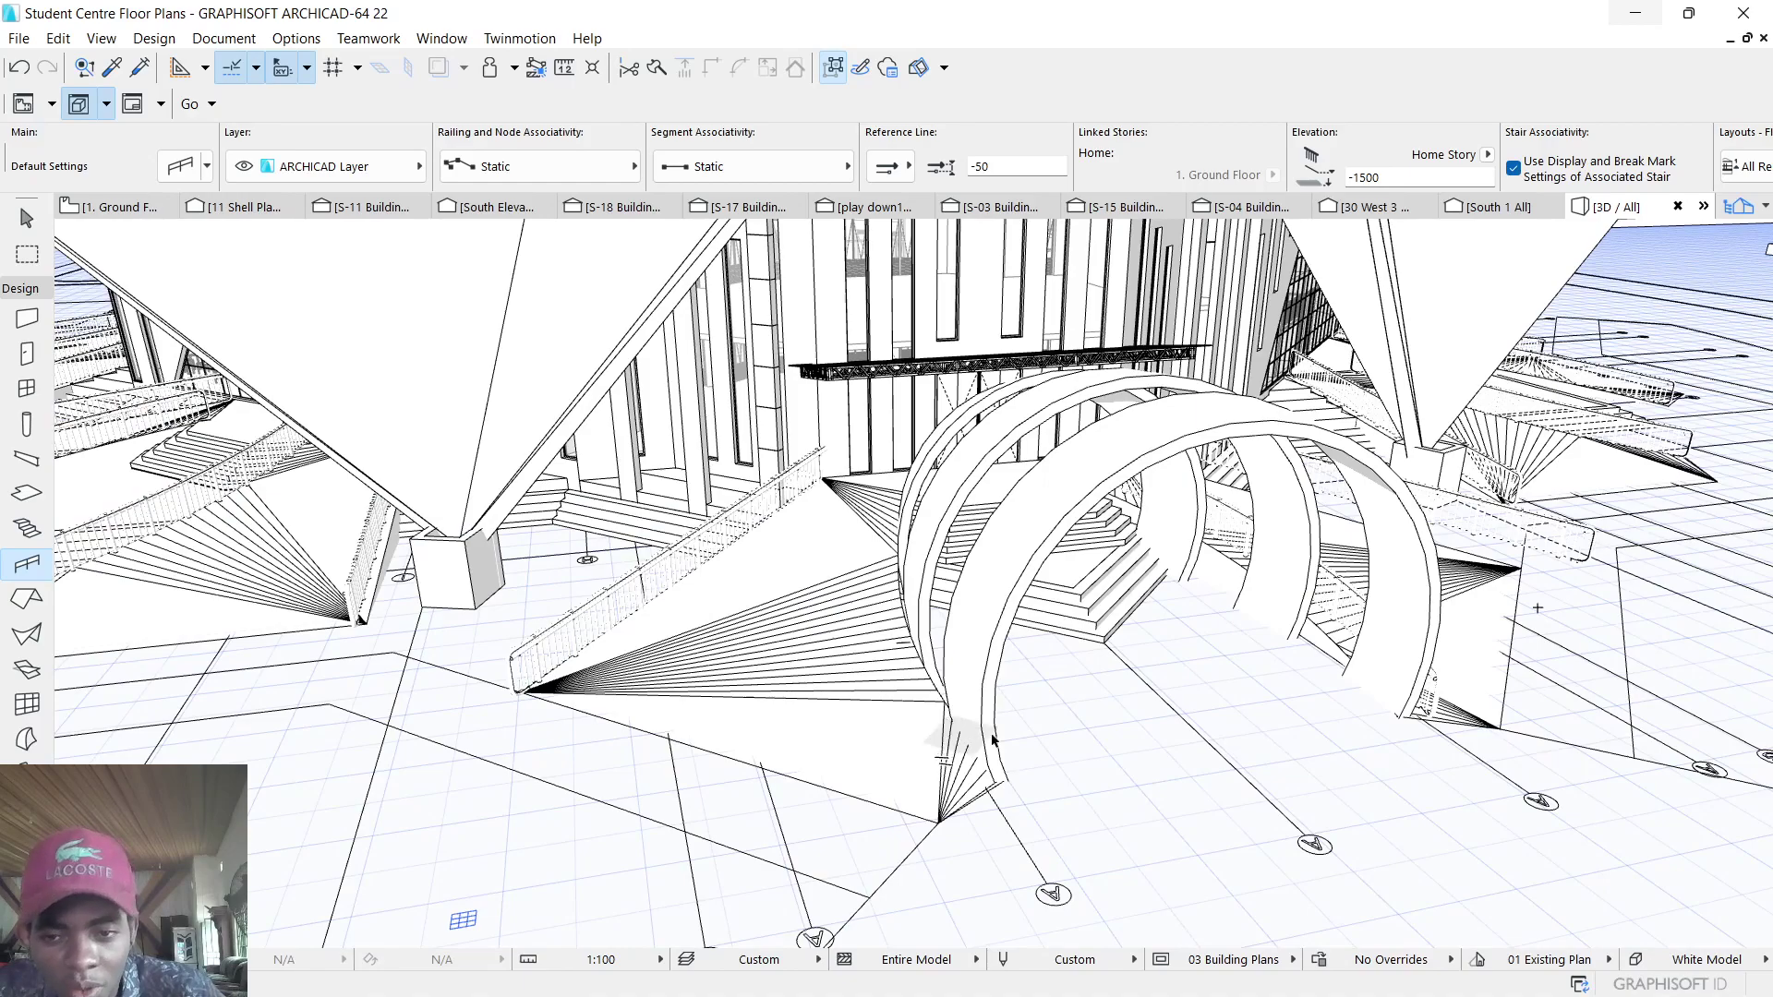
middle_click_drag(992, 741, 878, 719, "shift")
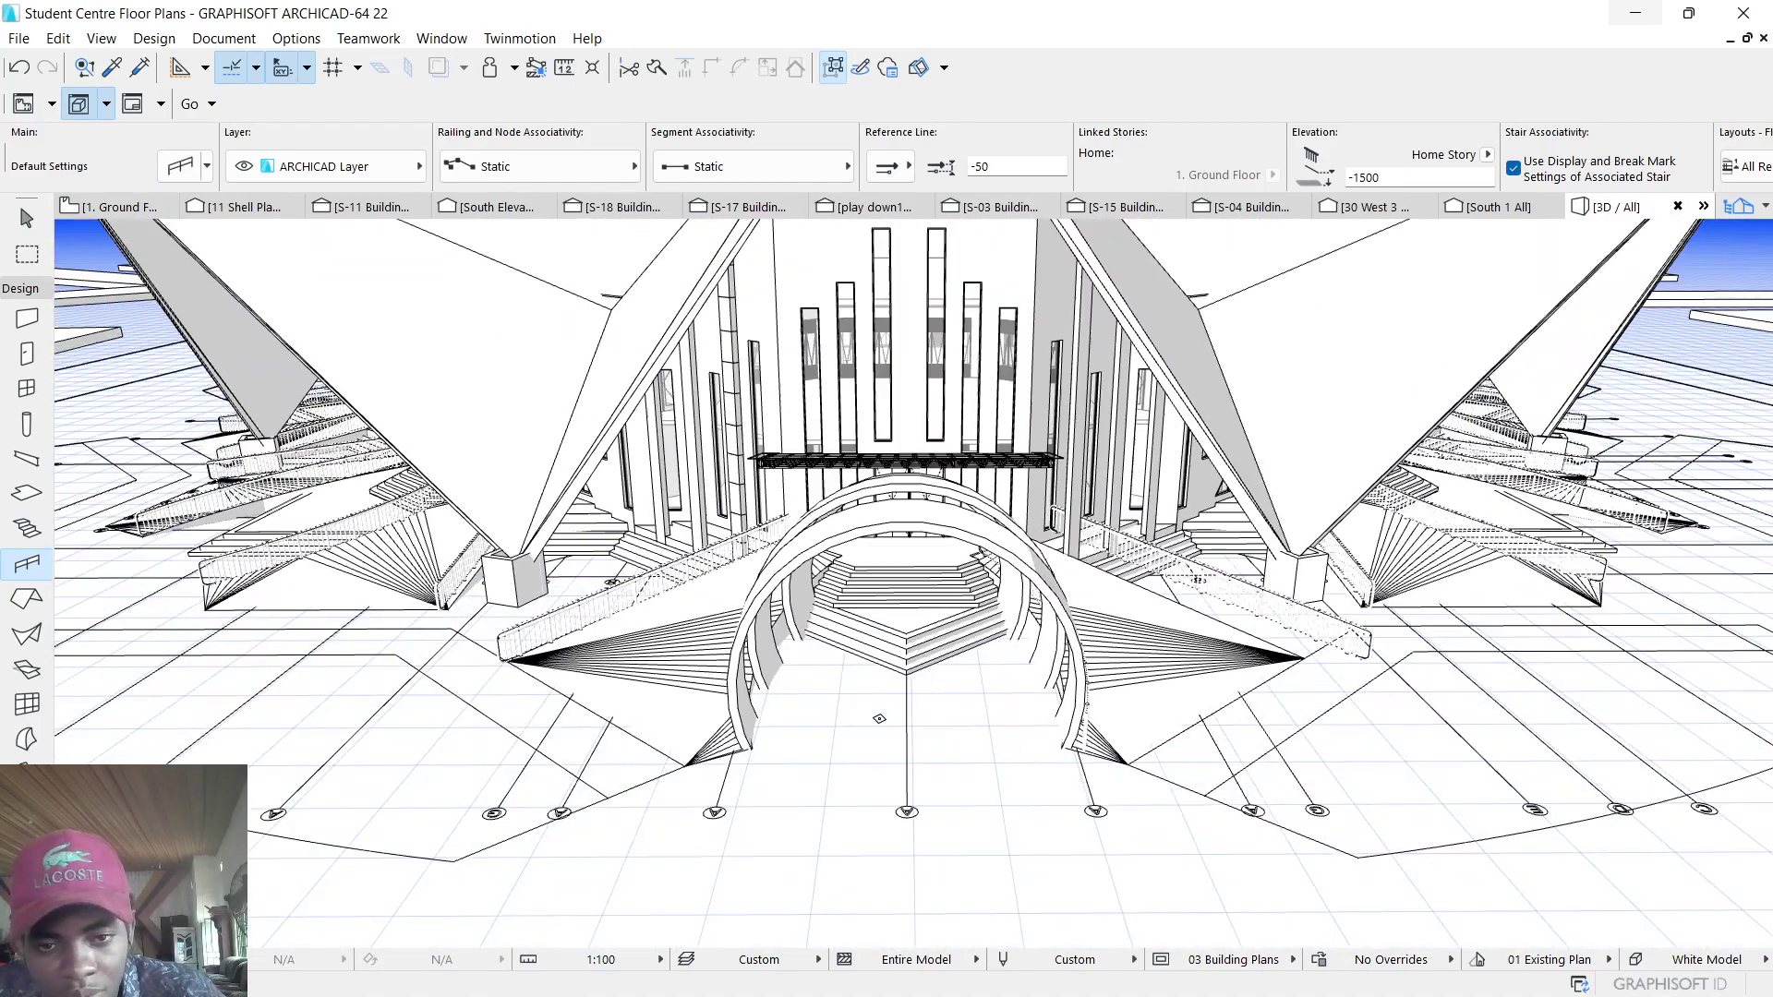
scroll(879, 719, "down", 3)
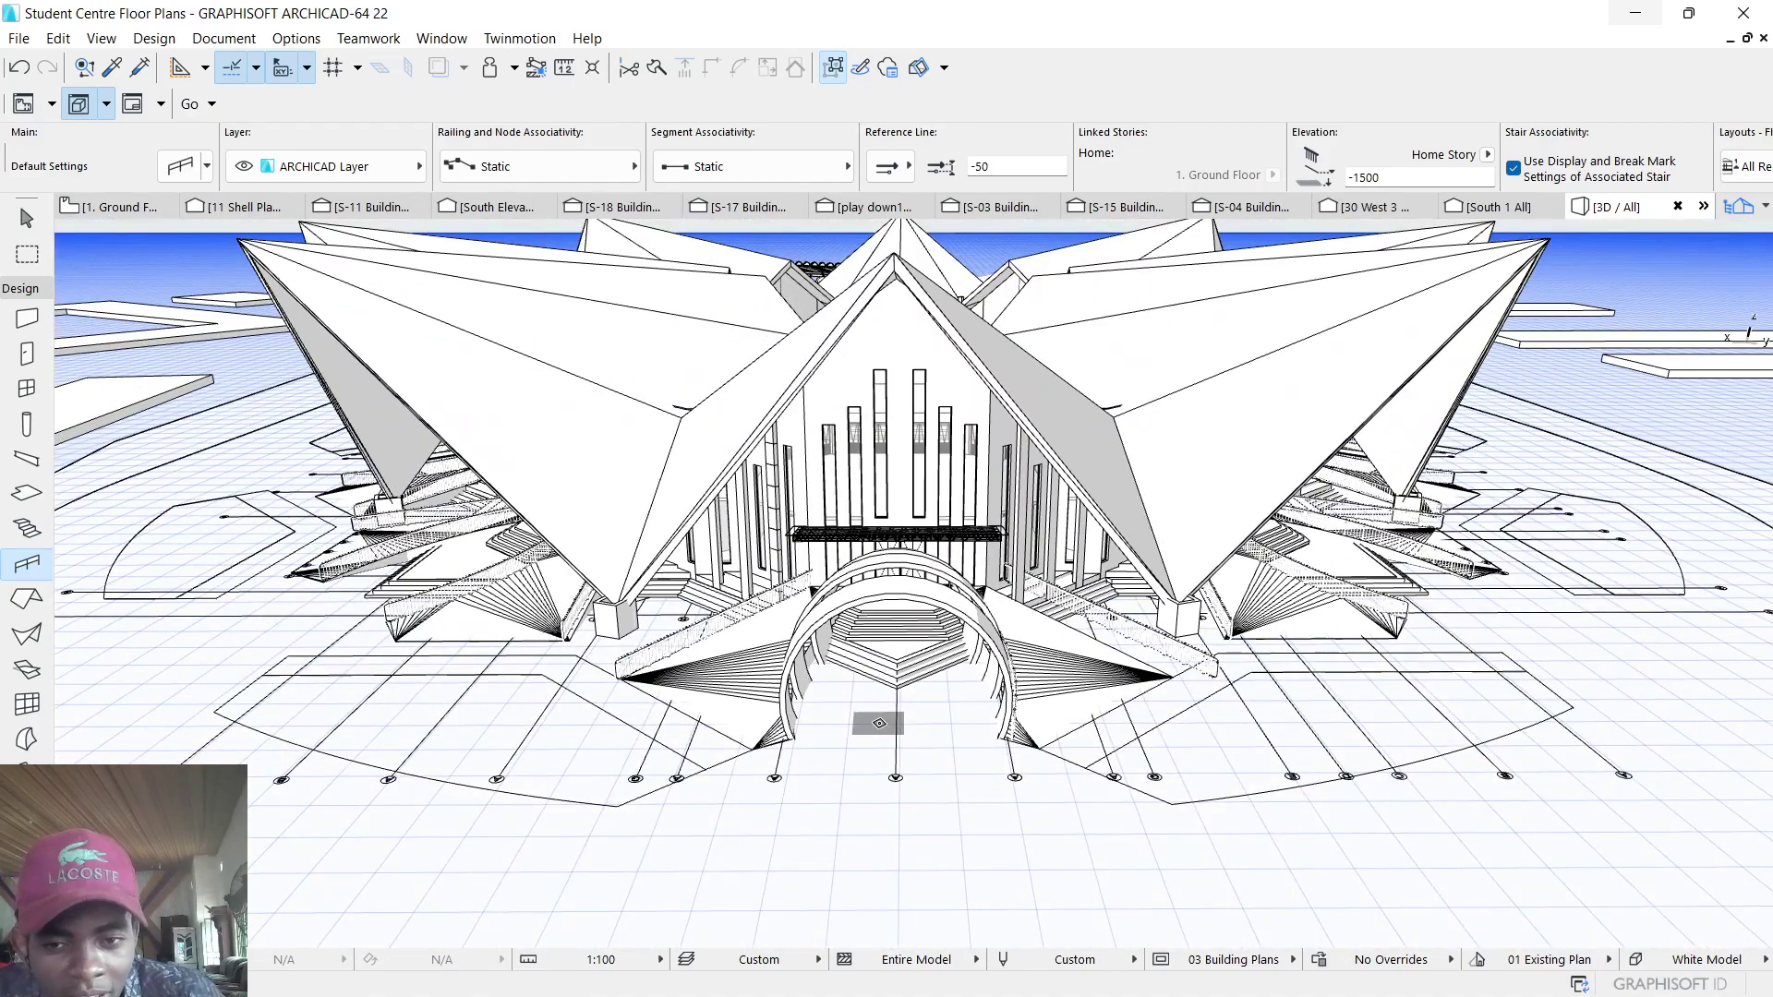